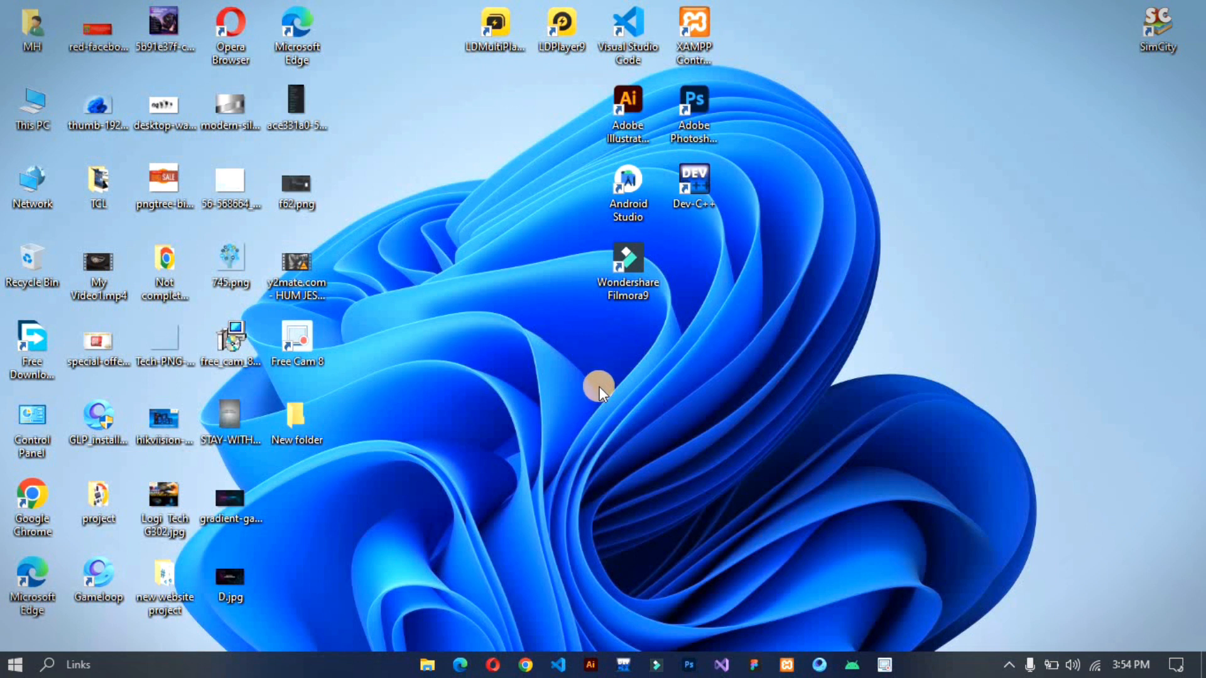
Launch Adobe Photoshop from the taskbar icon to reach its Welcome home screen
left_click(689, 665)
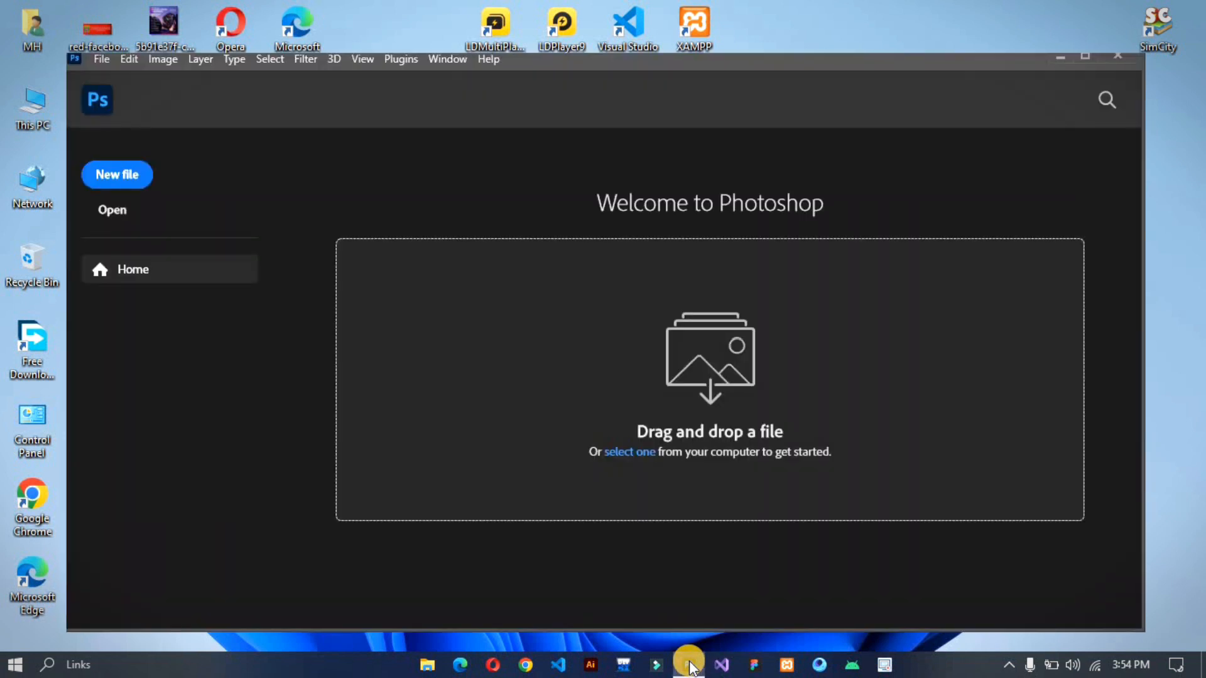
Maximize the Photoshop Welcome window, then minimize Photoshop to the taskbar
left_click(1084, 59)
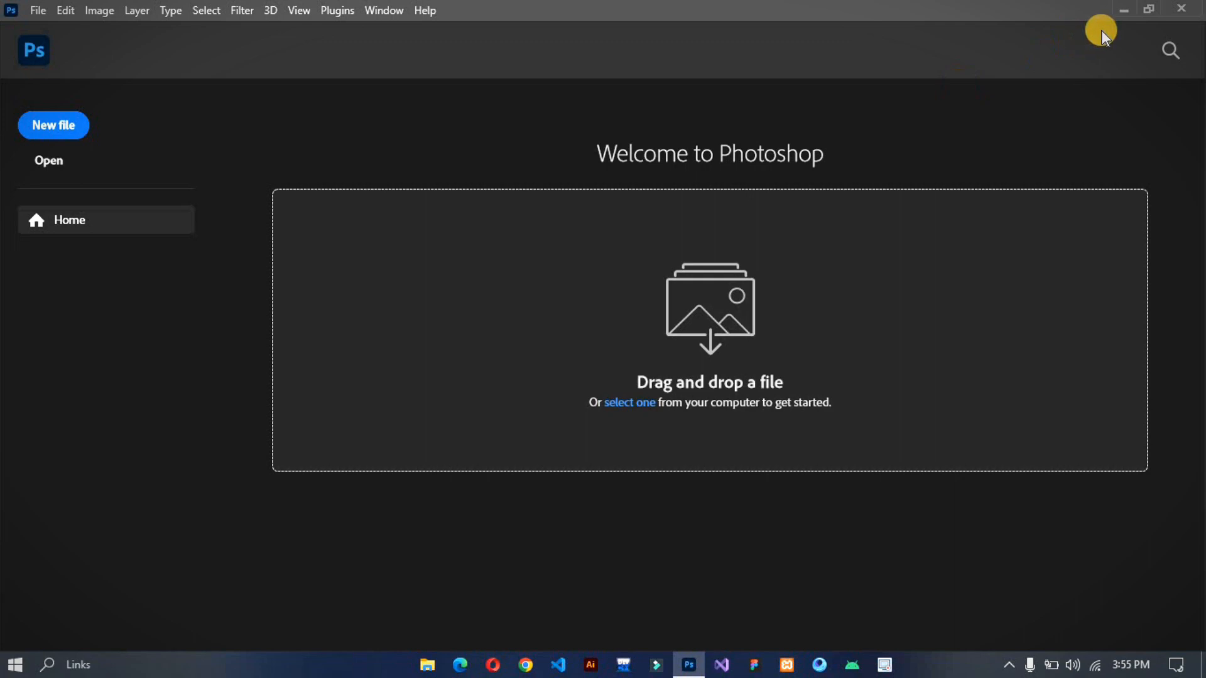
left_click(1116, 10)
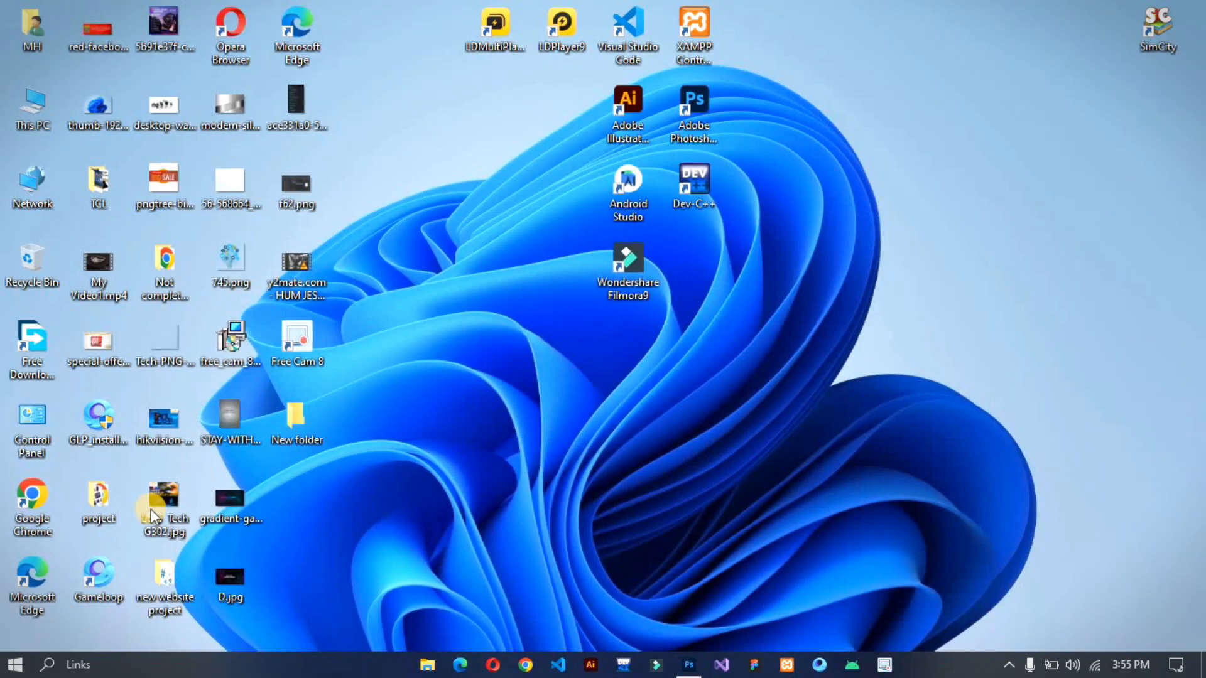
Preview gradient-gaming-youtube-channel-art_23-2148878727.jpg in Photos, then open it in Photoshop as a 626 × 352 px document
double_click(169, 517)
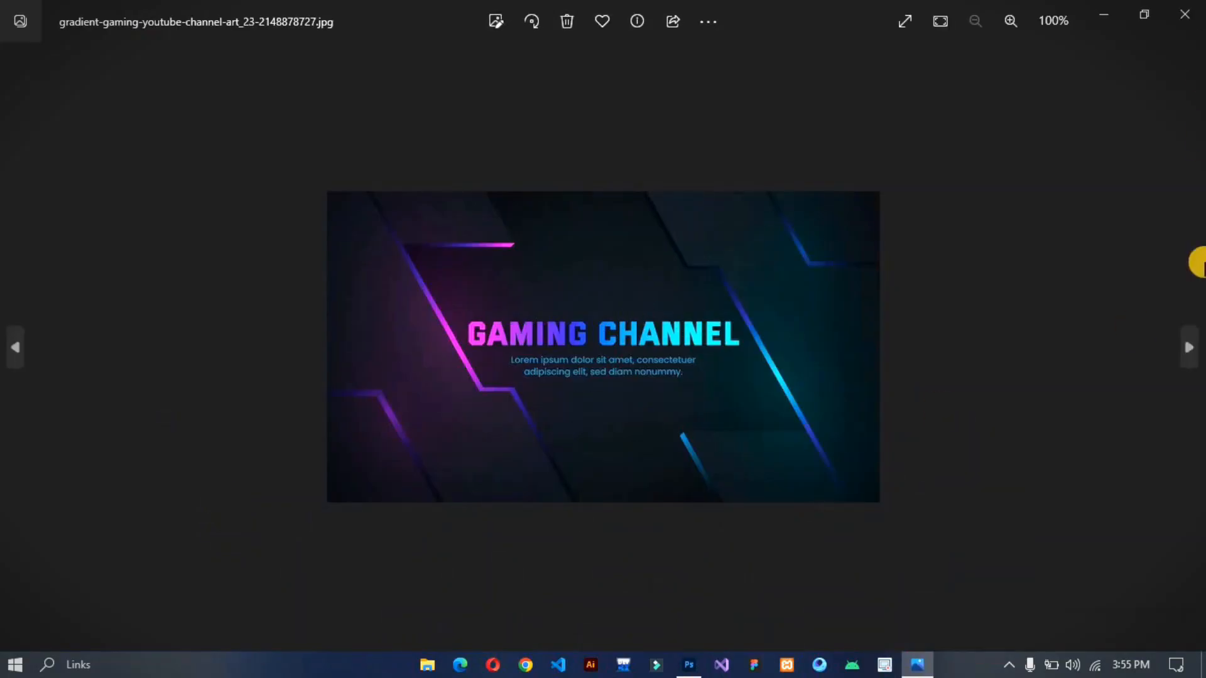
left_click(1185, 14)
left_click_drag(214, 509, 133, 472)
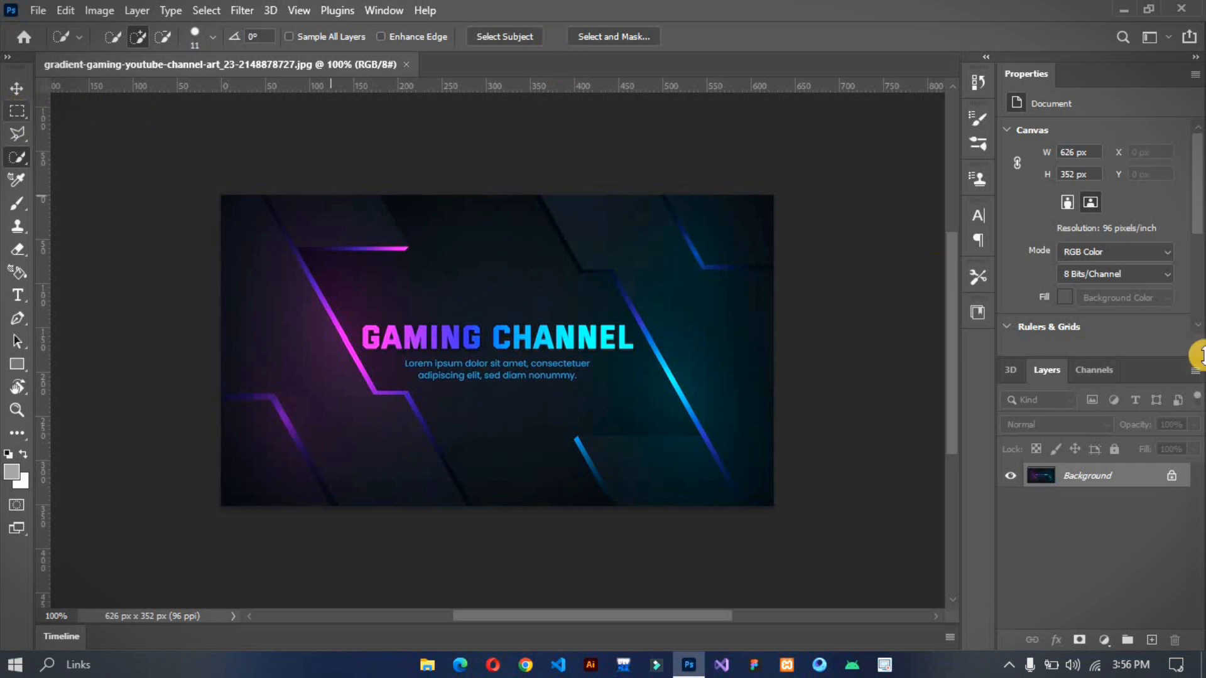
Unlock the Background into Layer 0 and drag it with the Move tool
left_click(1172, 479)
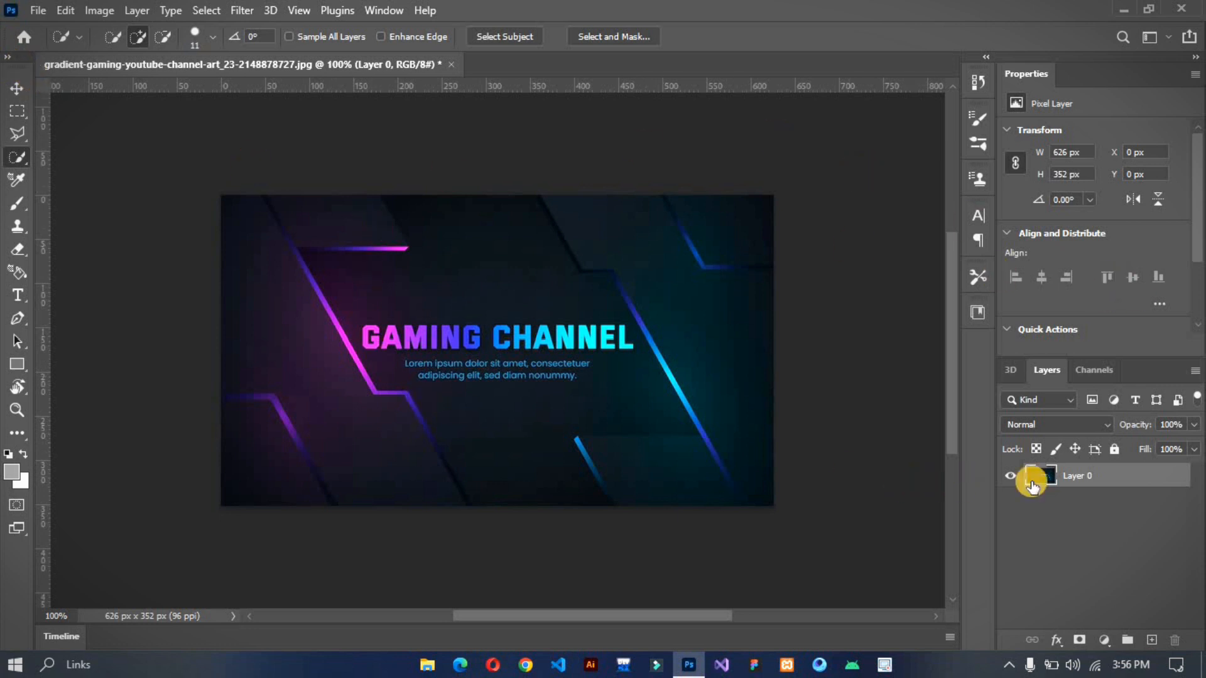
left_click(16, 89)
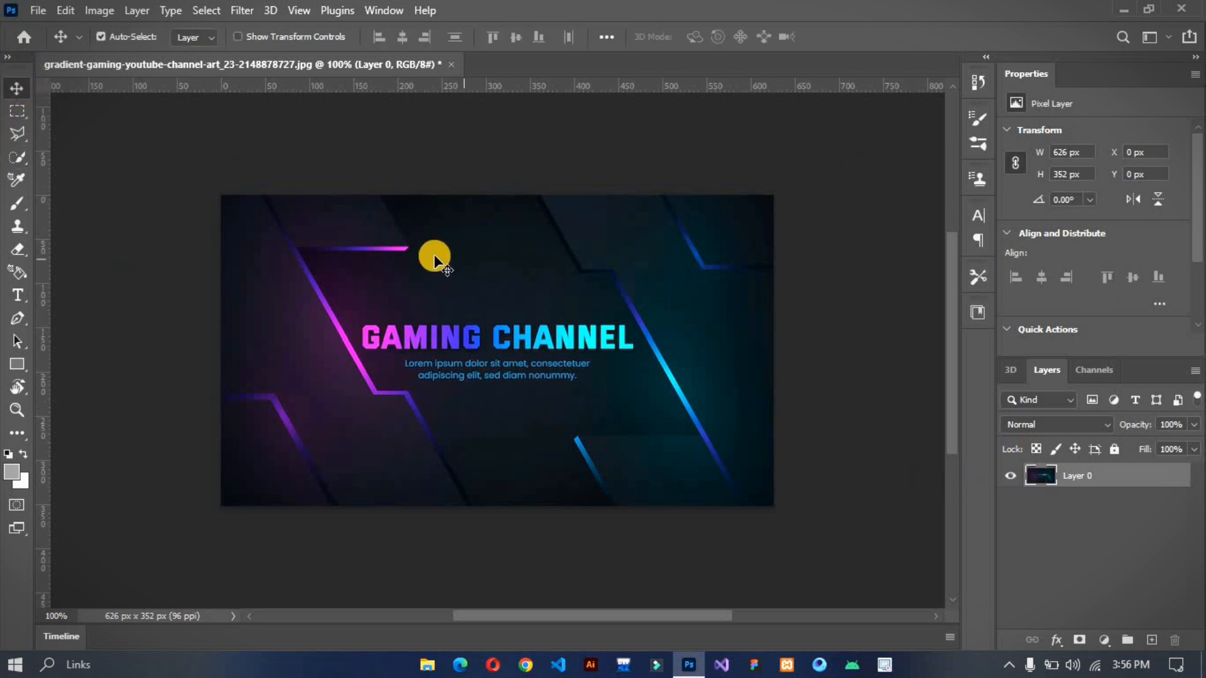
left_click_drag(546, 258, 422, 256)
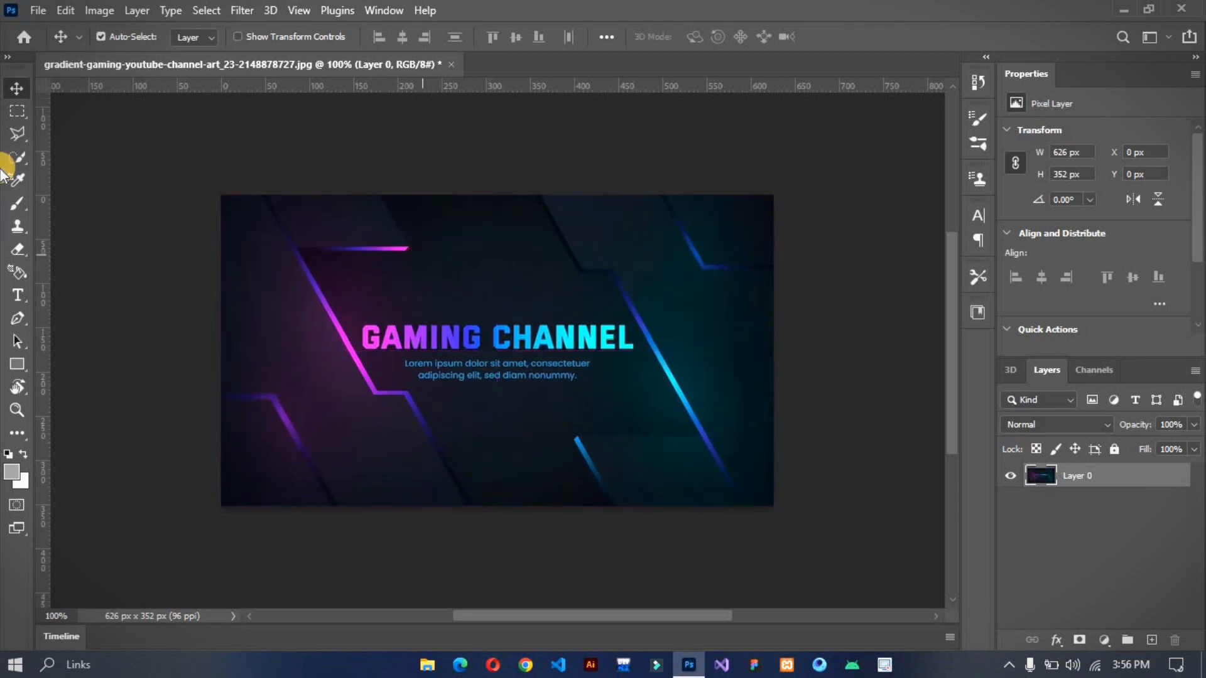
left_click(25, 112)
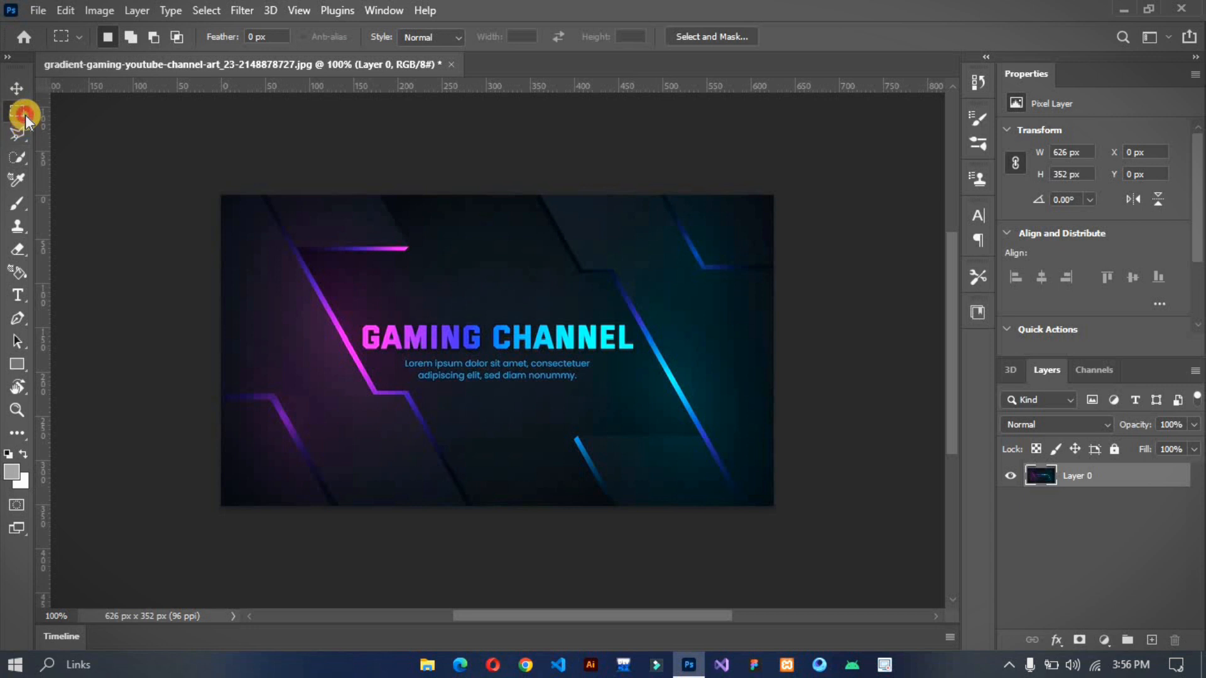
left_click(25, 115)
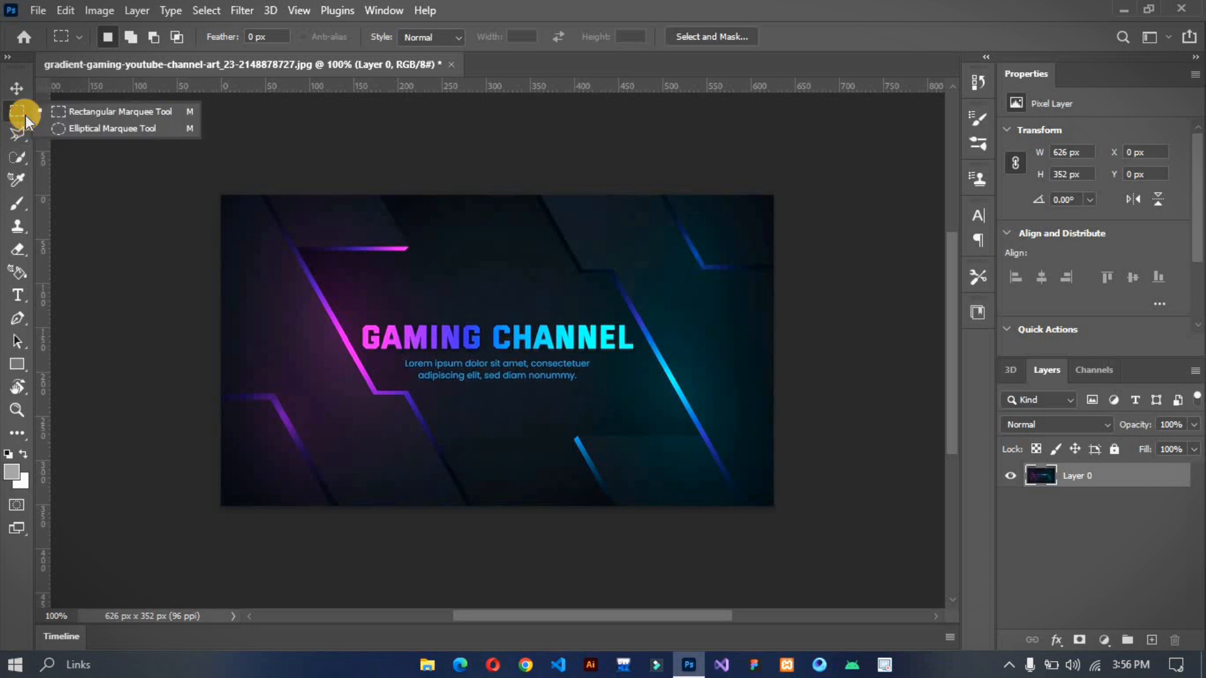
left_click(26, 115)
left_click_drag(230, 205, 775, 505)
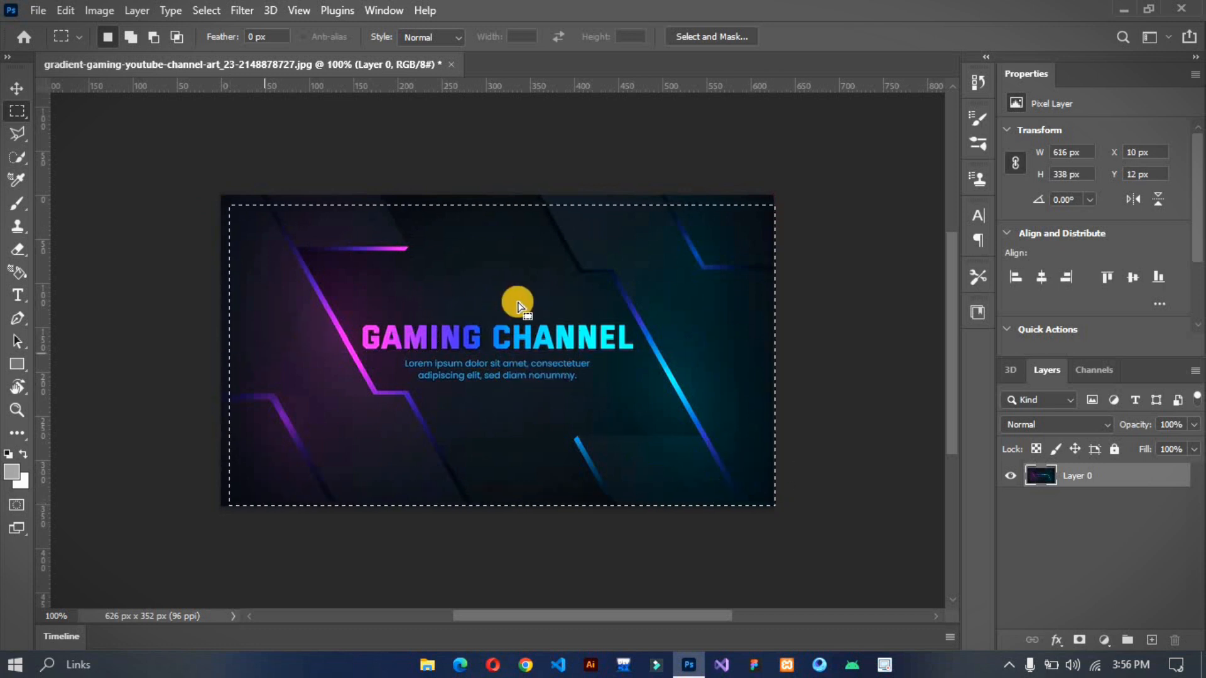
right_click(379, 267)
left_click(400, 275)
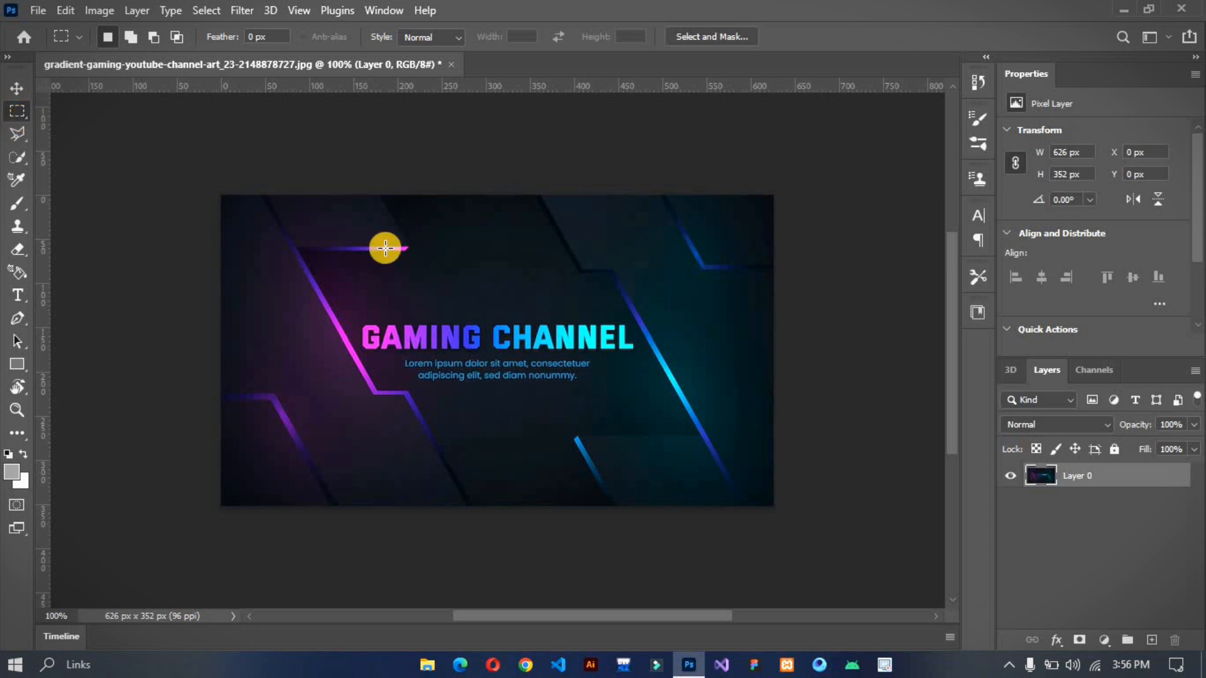
left_click_drag(336, 307, 647, 391)
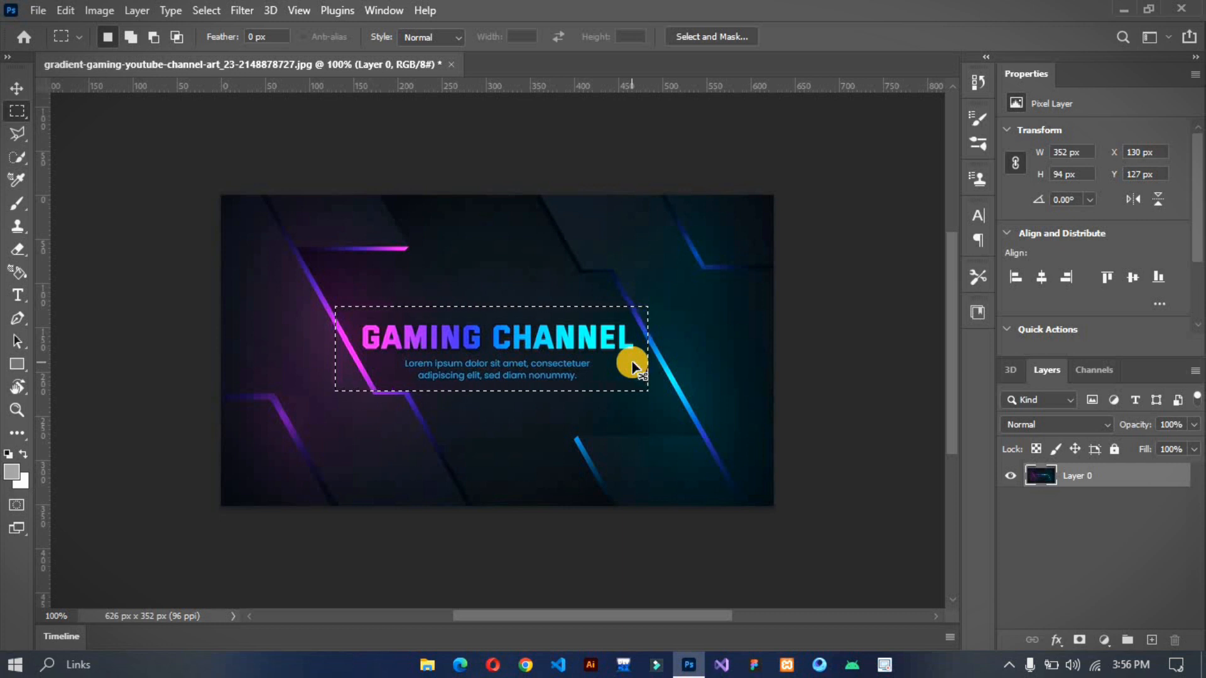
key("ctrl+j")
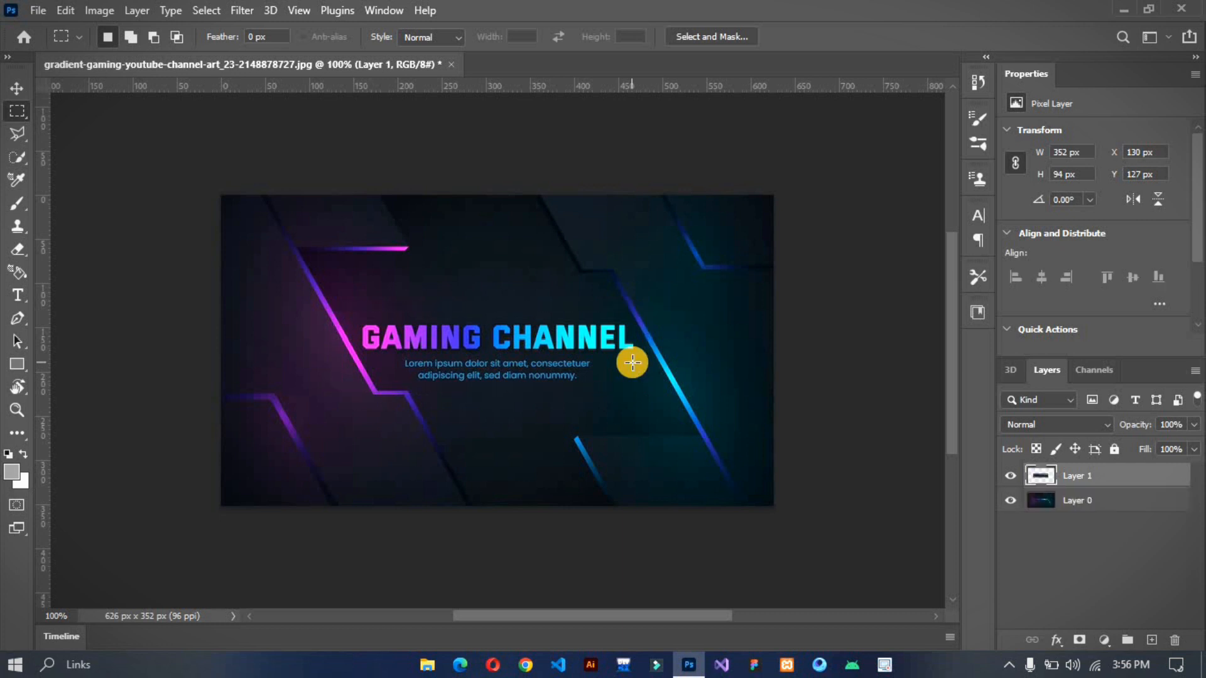
left_click(1010, 501)
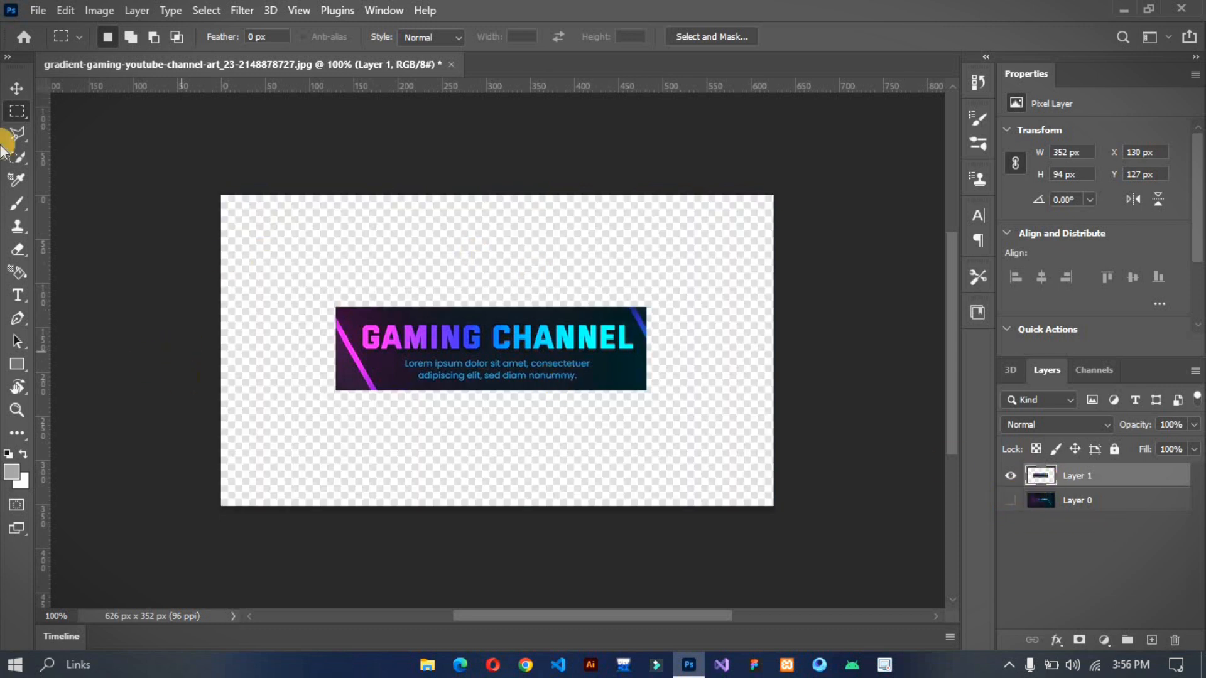
left_click(1012, 501)
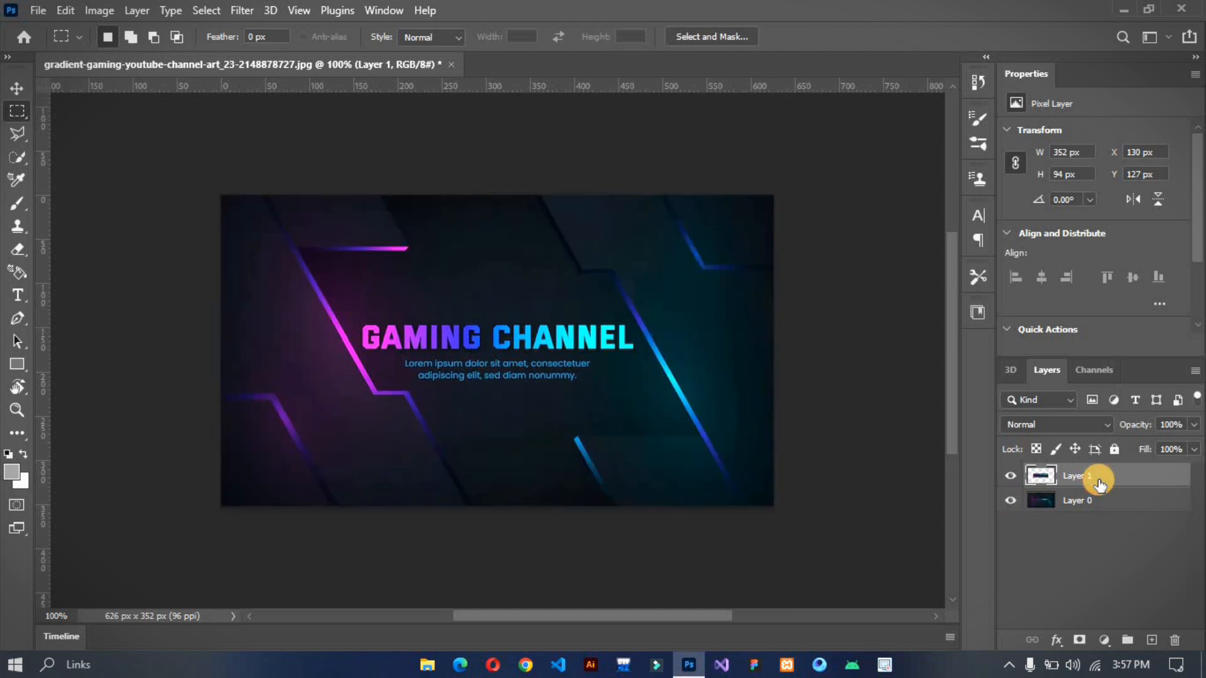
key("ctrl+e")
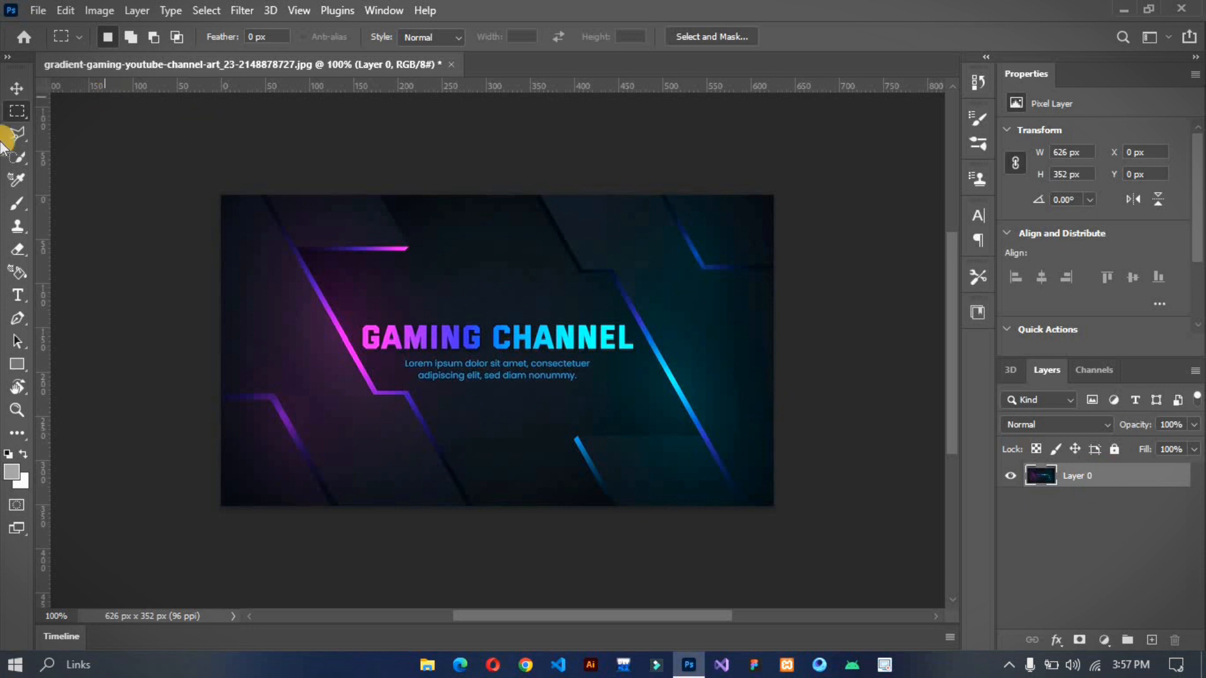
Select an ellipse over the title's left half and copy it to a new Layer 1
right_click(22, 114)
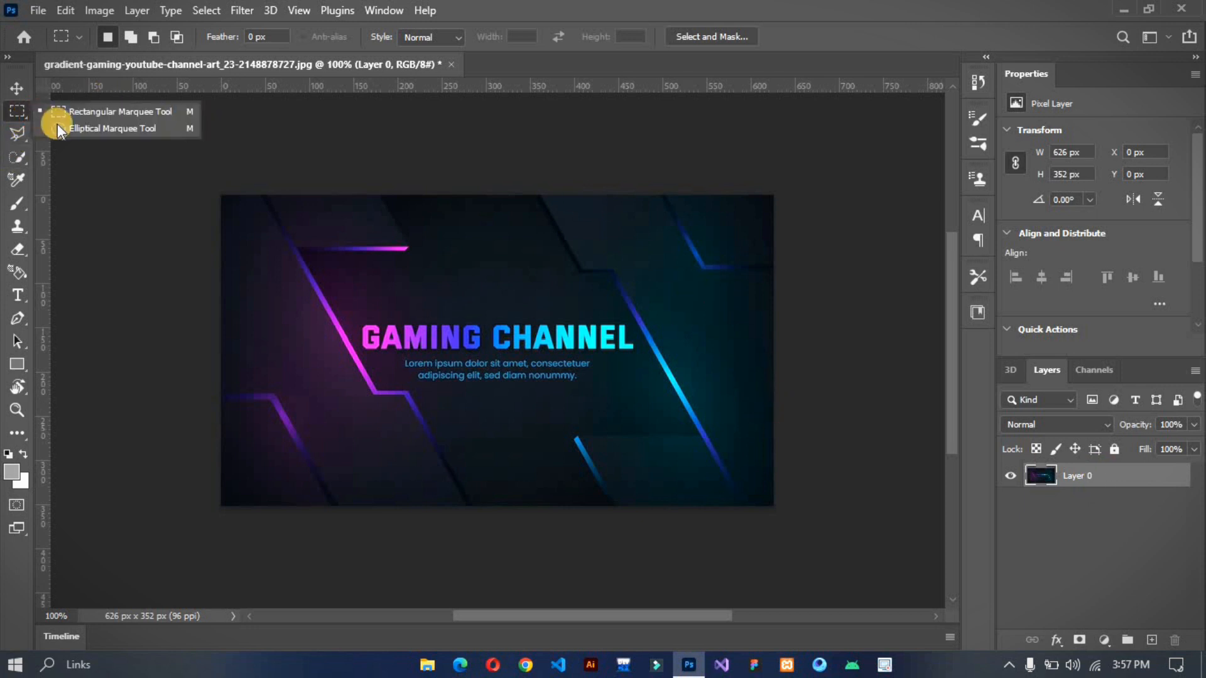
left_click(93, 129)
left_click_drag(331, 296, 653, 405)
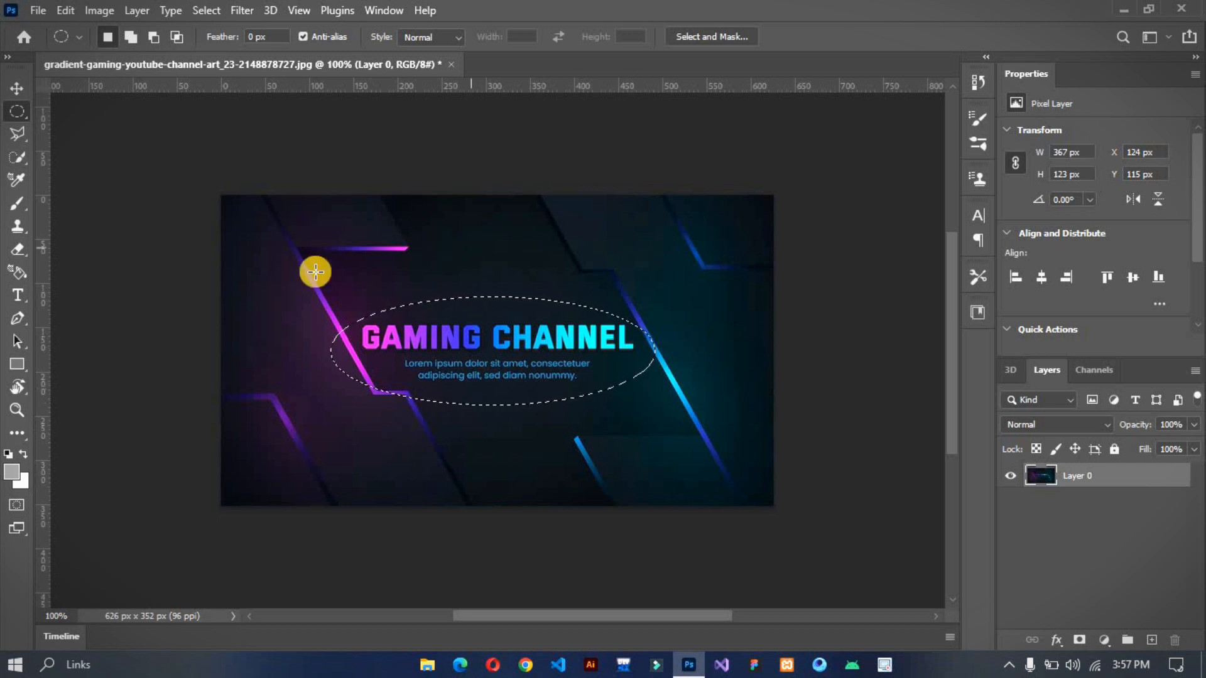
left_click(514, 408)
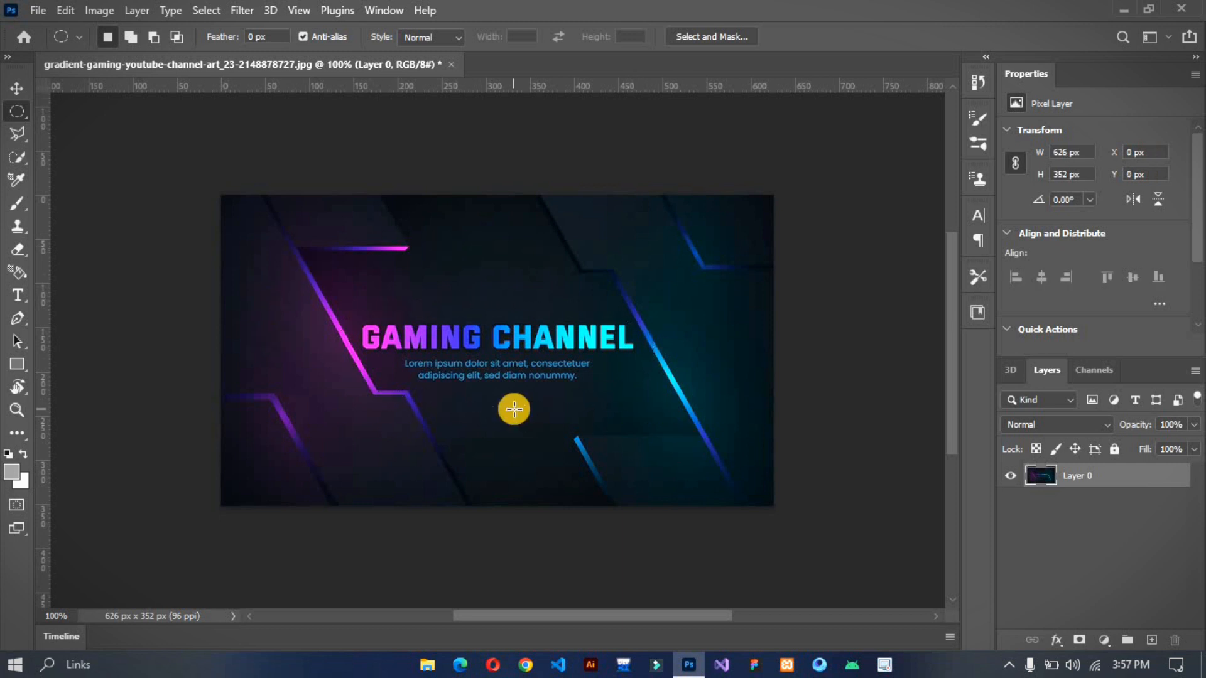
left_click_drag(321, 246, 534, 422)
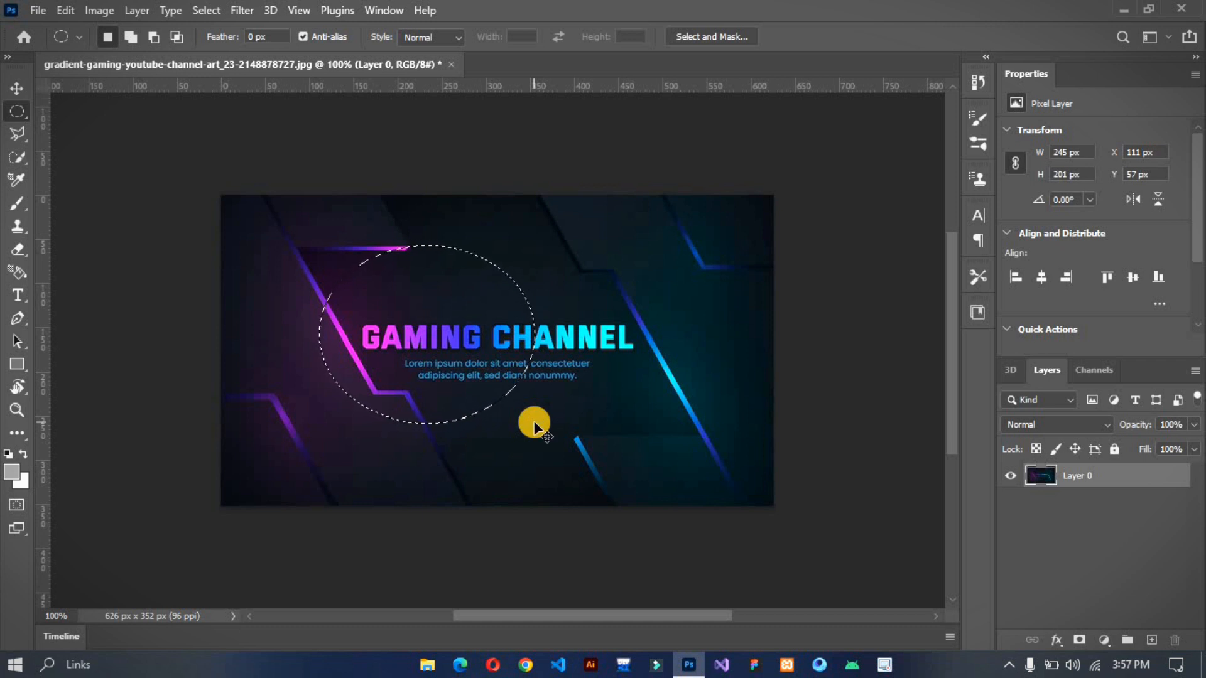
key("ctrl+j")
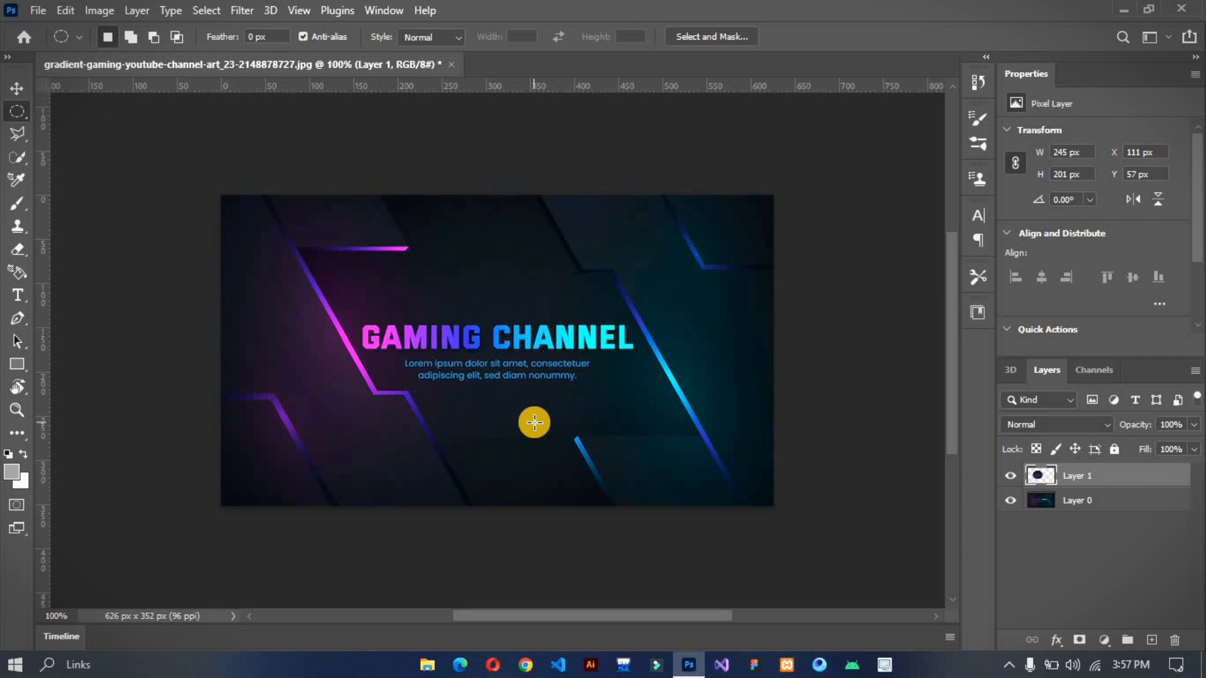
Preview Color Balance shifts toward green, cyan and blue, then cancel them
key("ctrl+b")
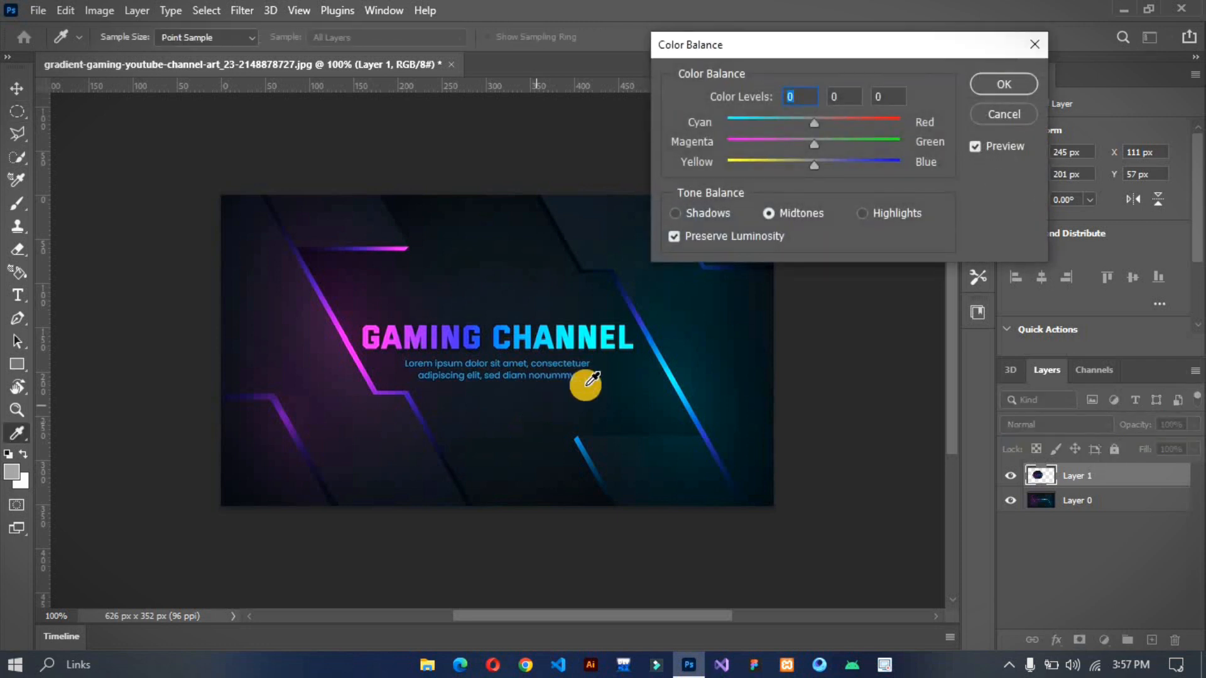
left_click_drag(816, 141, 891, 150)
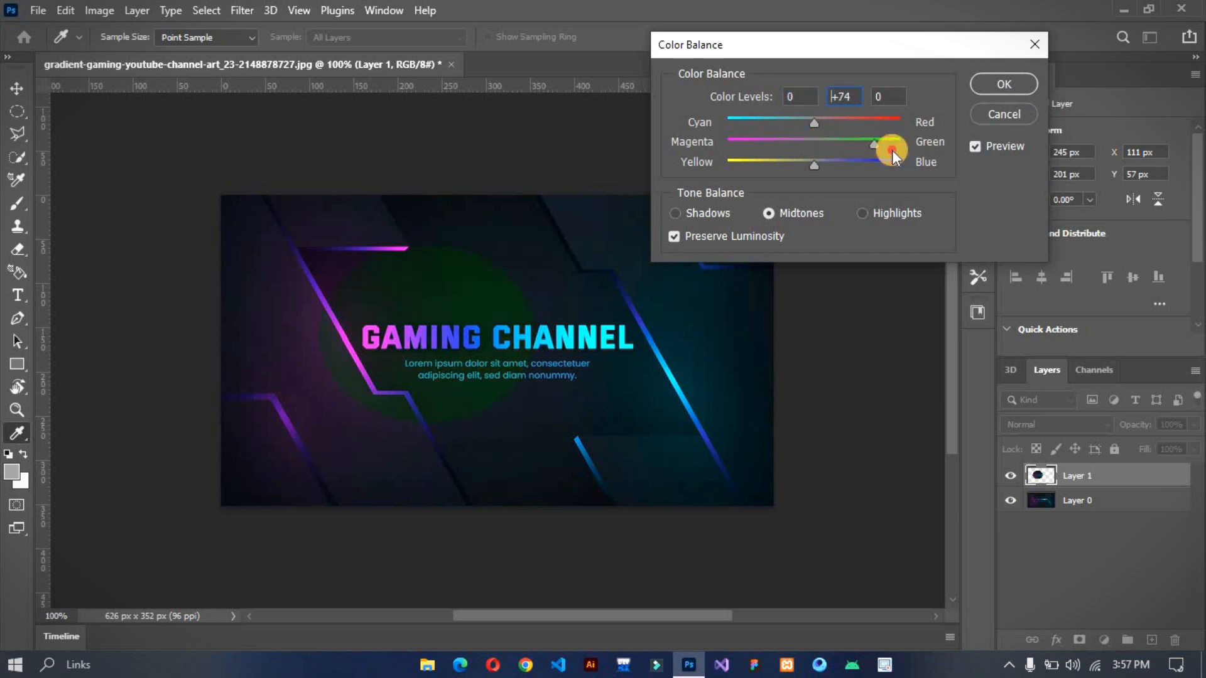
left_click_drag(815, 124, 736, 123)
left_click_drag(809, 167, 891, 164)
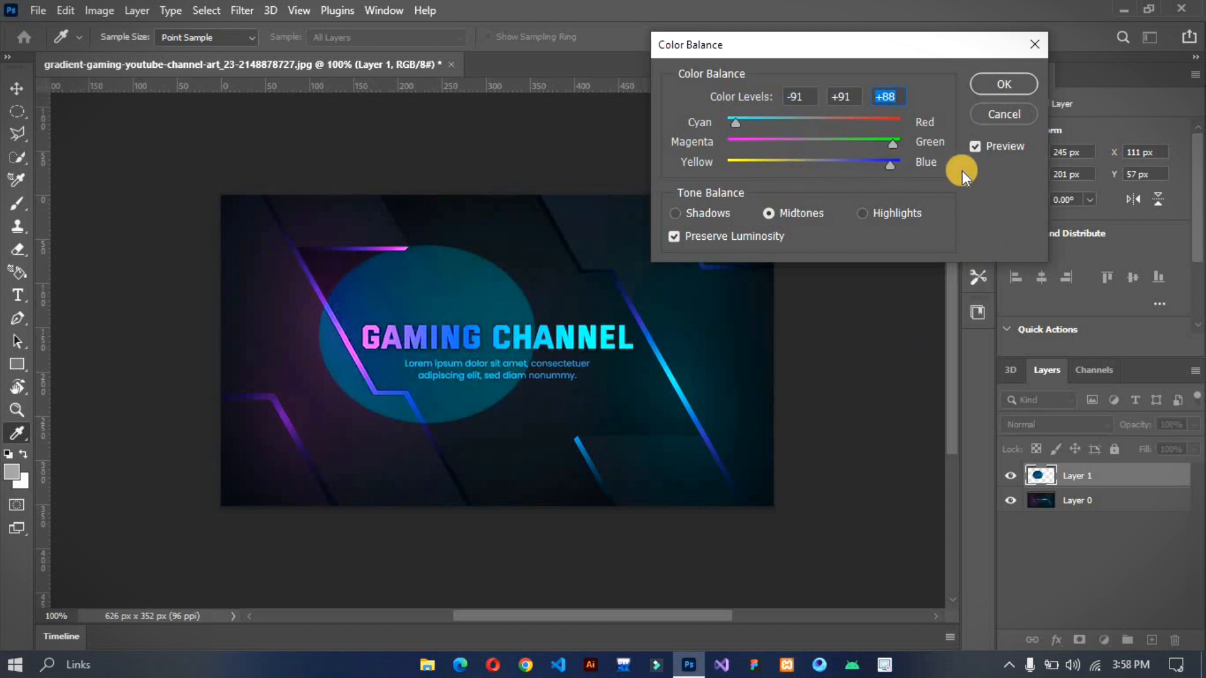
left_click(1000, 119)
Trace a freehand Lasso selection around the banner, then clear it
left_click(19, 121)
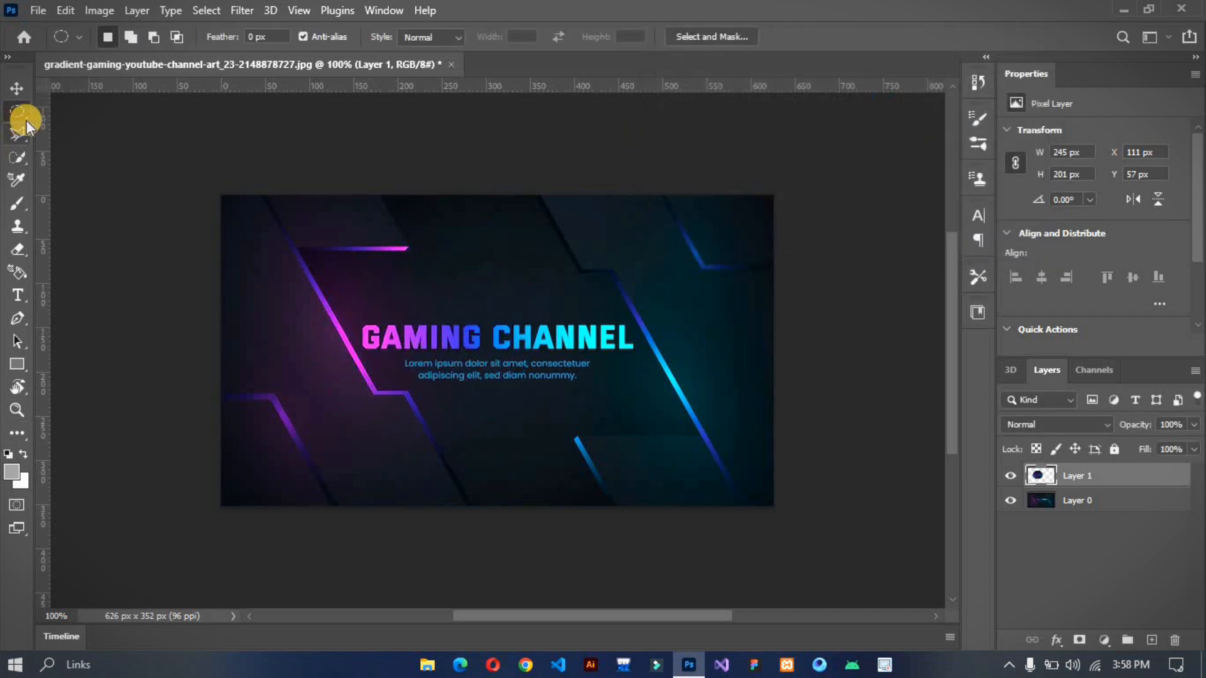
left_click(20, 140)
right_click(22, 140)
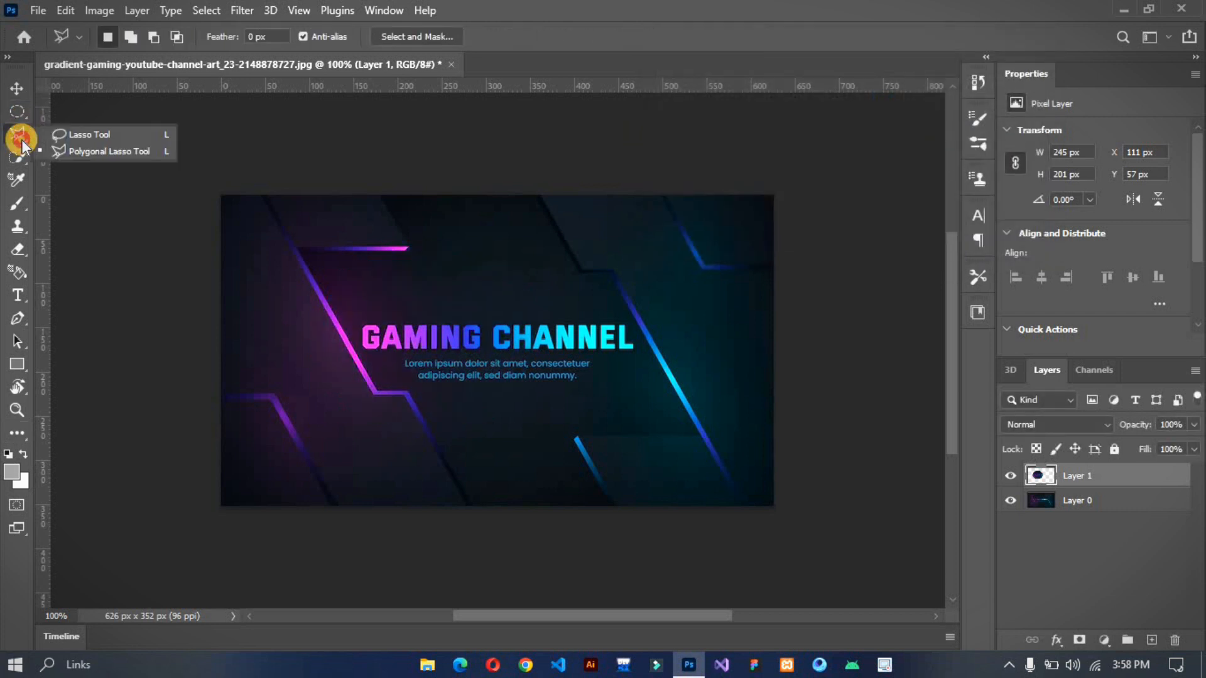
left_click(73, 134)
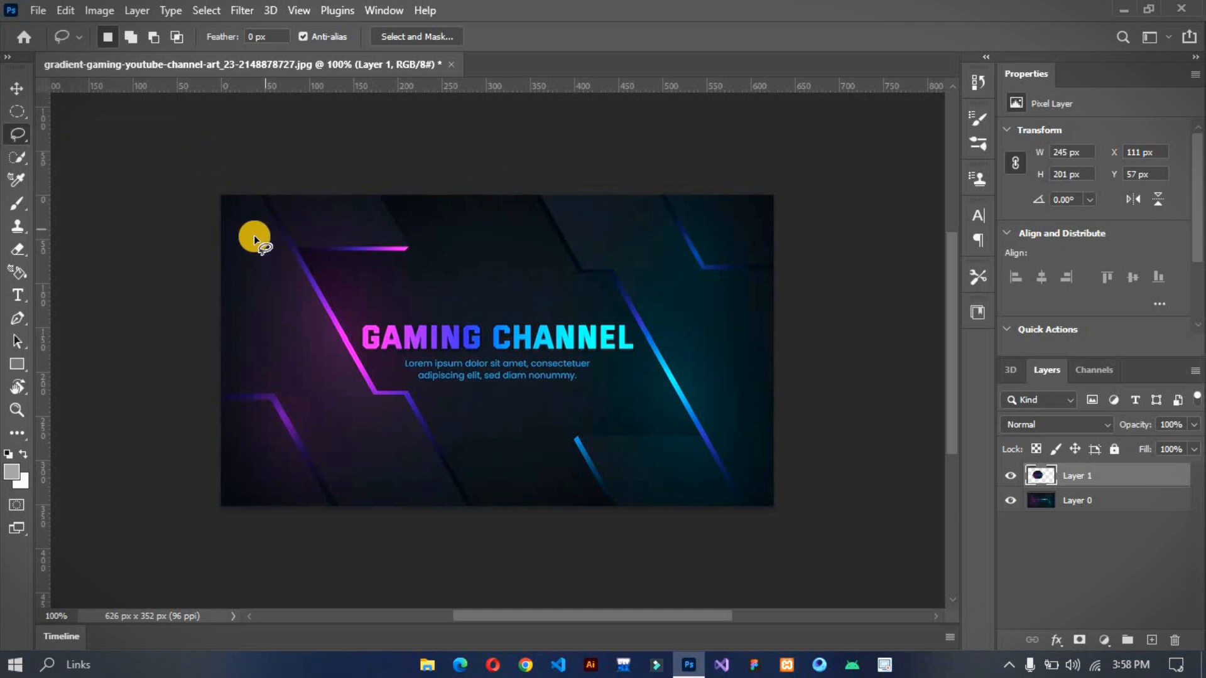
mouse_move(255, 217)
left_mouse_down()
mouse_move(239, 428)
mouse_move(319, 450)
mouse_move(732, 452)
mouse_move(748, 228)
mouse_move(251, 225)
left_mouse_up()
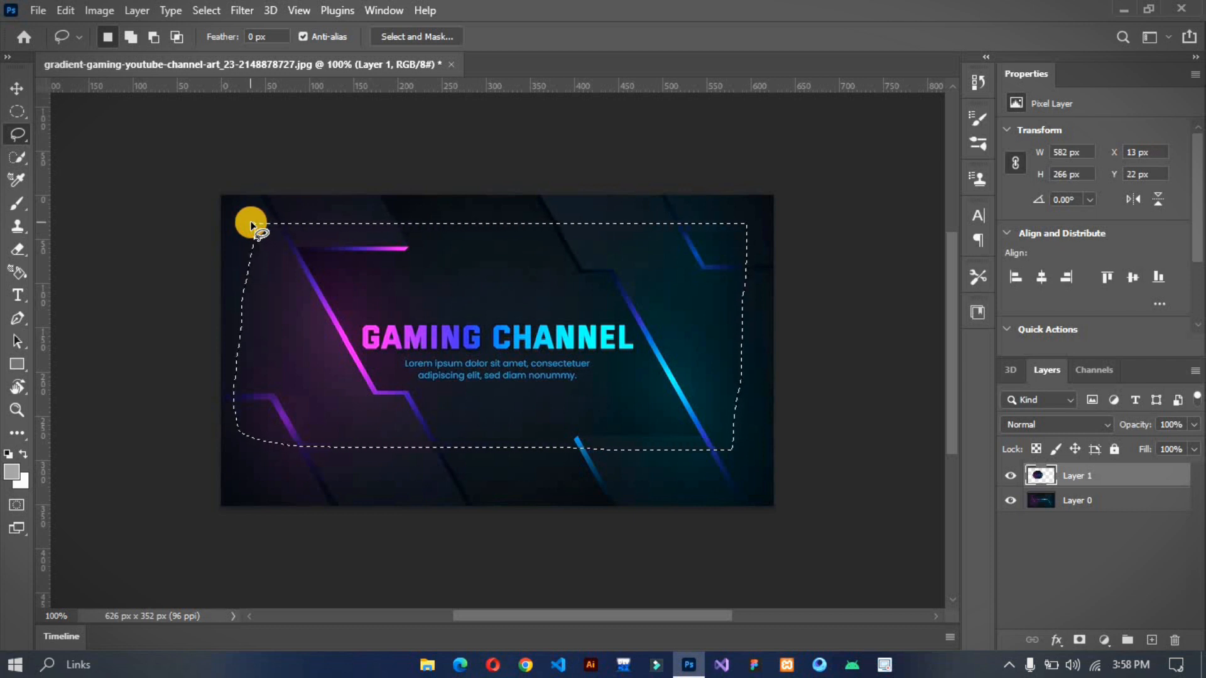
left_click(251, 225)
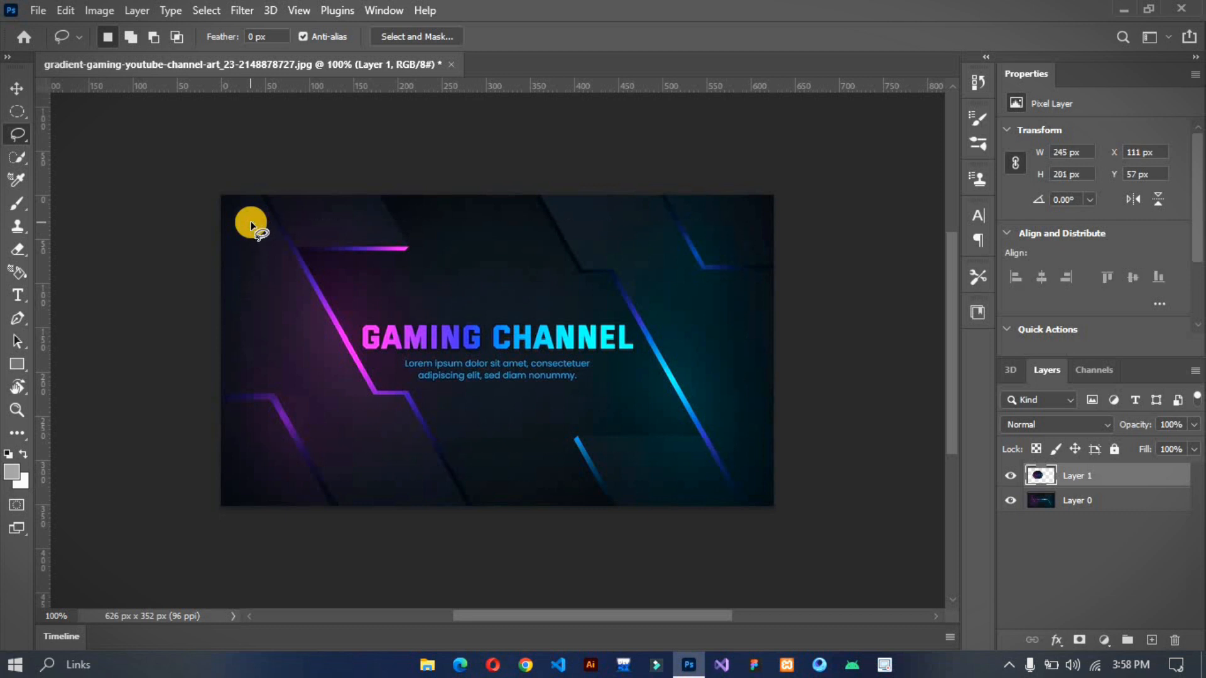
Outline the left magenta stripe and short top bar with the Polygonal Lasso
left_click(25, 142)
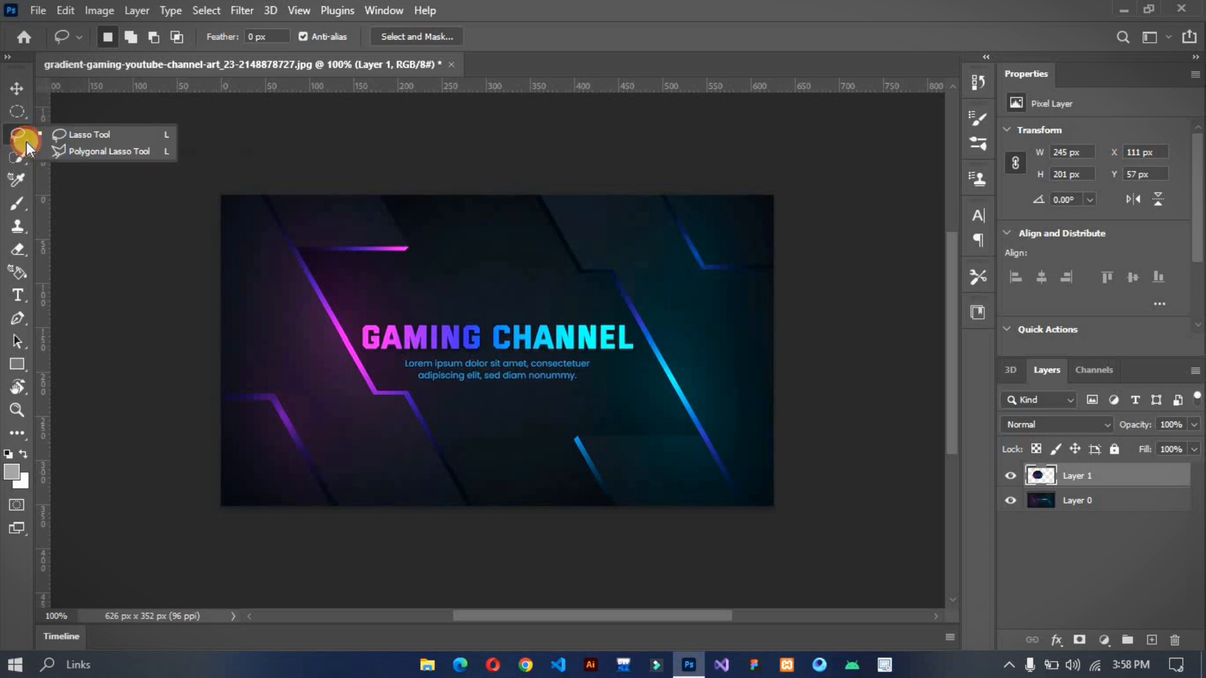
left_click(63, 151)
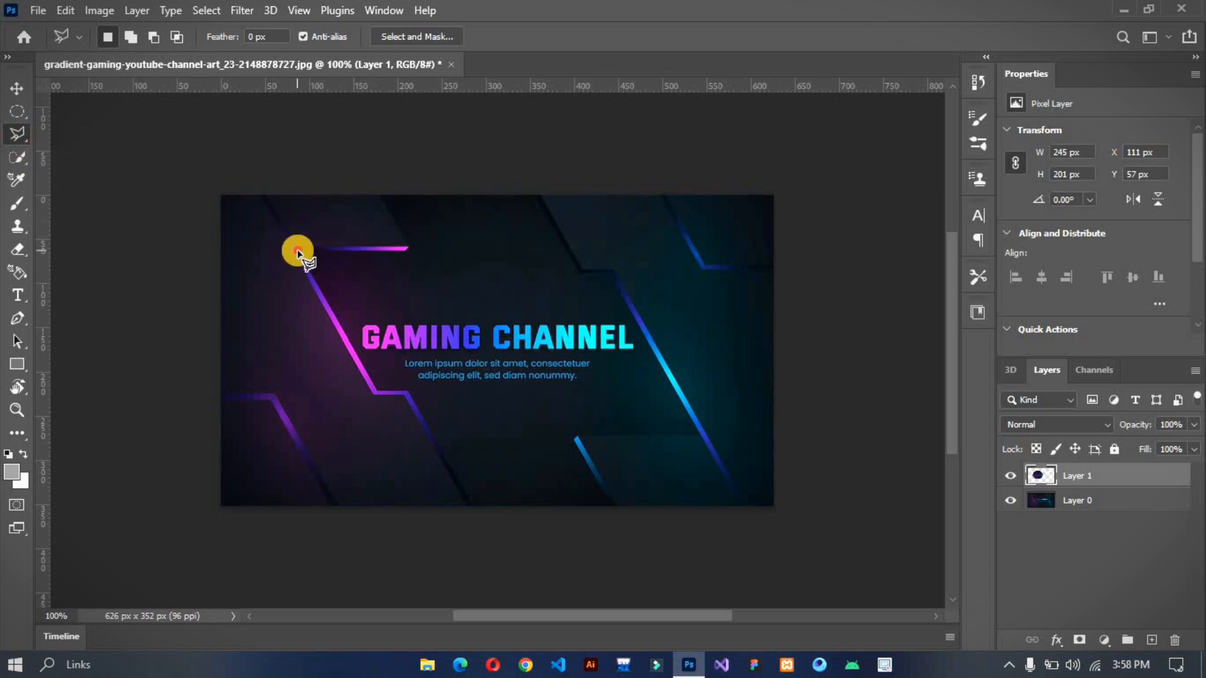
left_click_drag(298, 251, 375, 392)
left_click(379, 392)
left_click(407, 393)
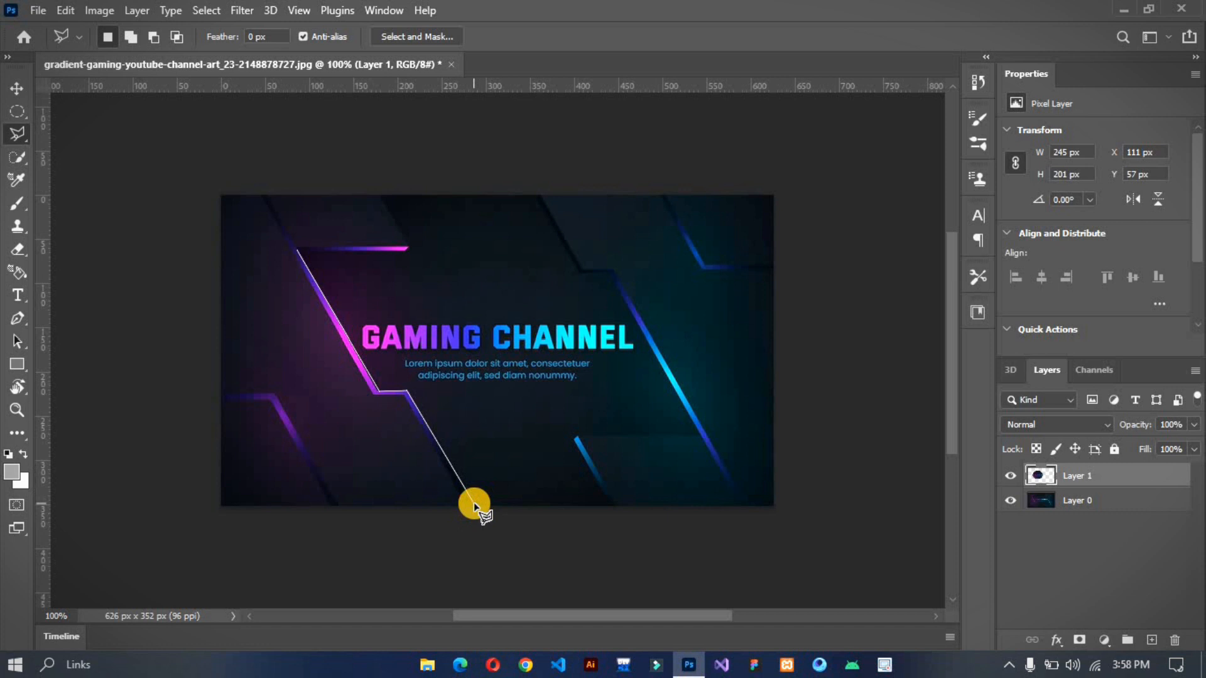
left_click(468, 506)
left_click(404, 394)
left_click(374, 395)
left_click(260, 196)
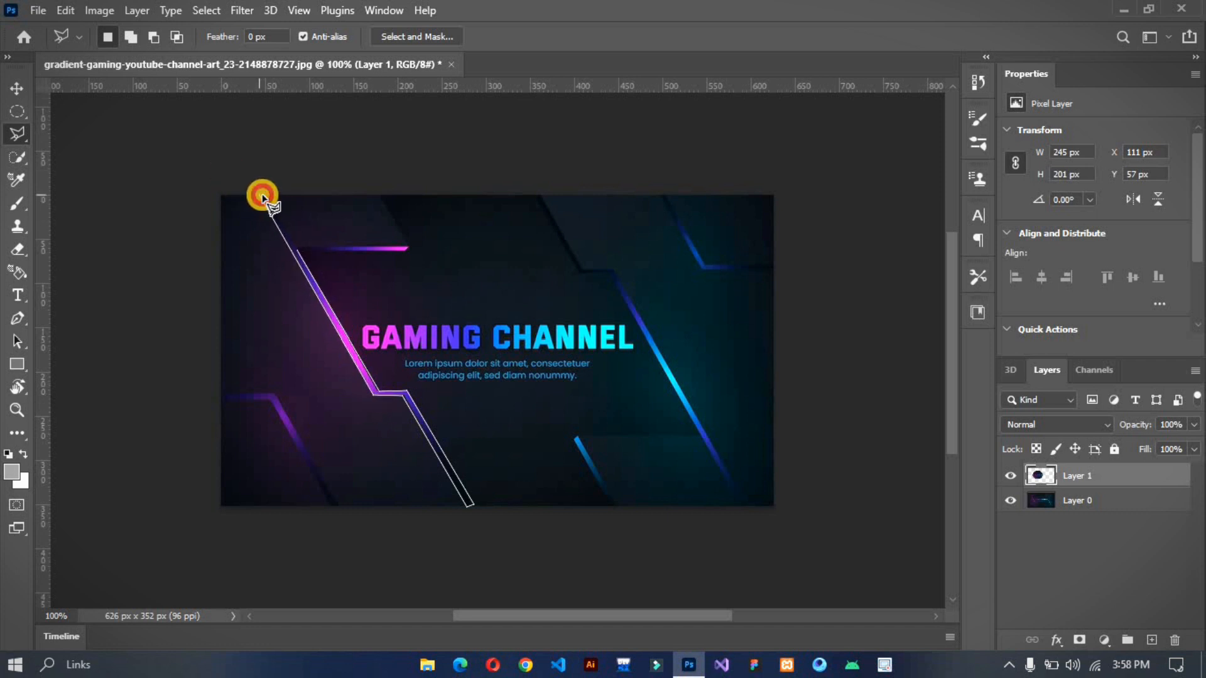
left_click(295, 245)
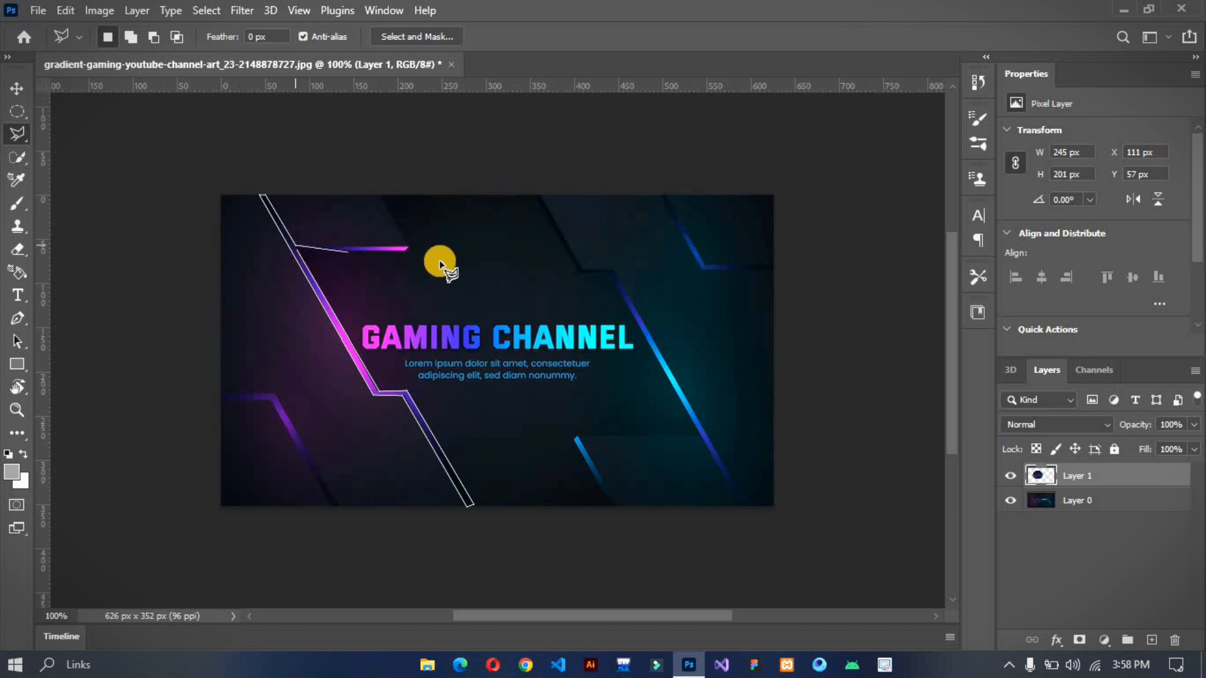
left_click(407, 250)
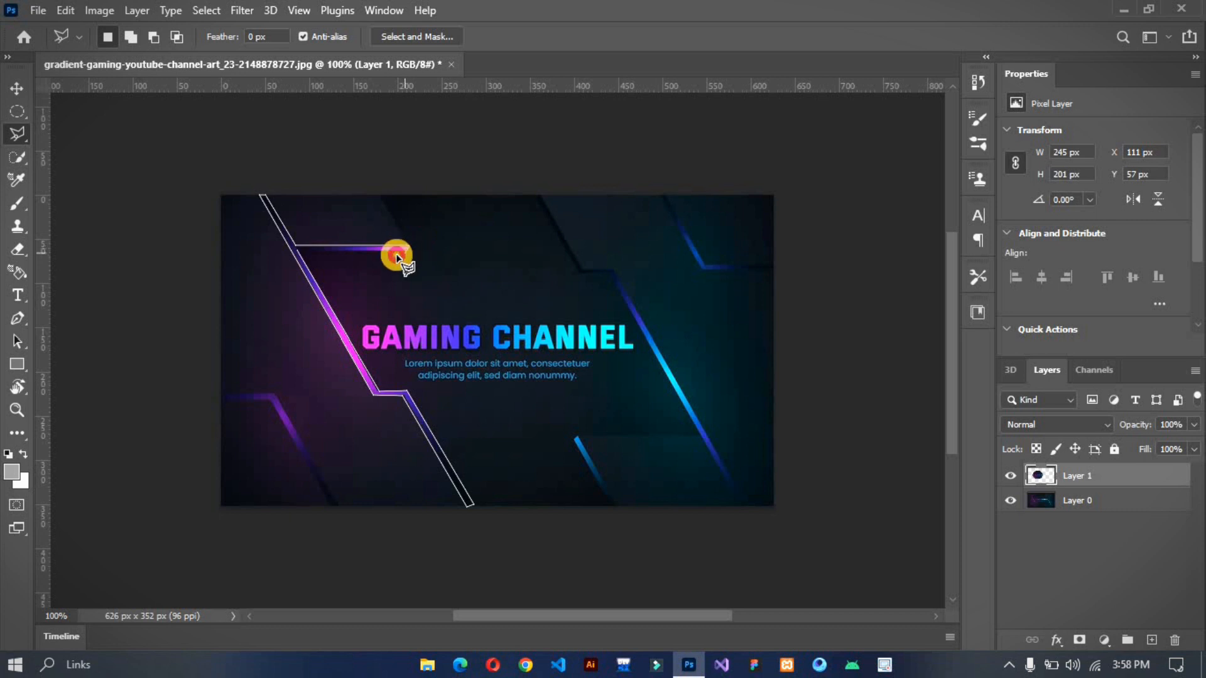
left_click(296, 252)
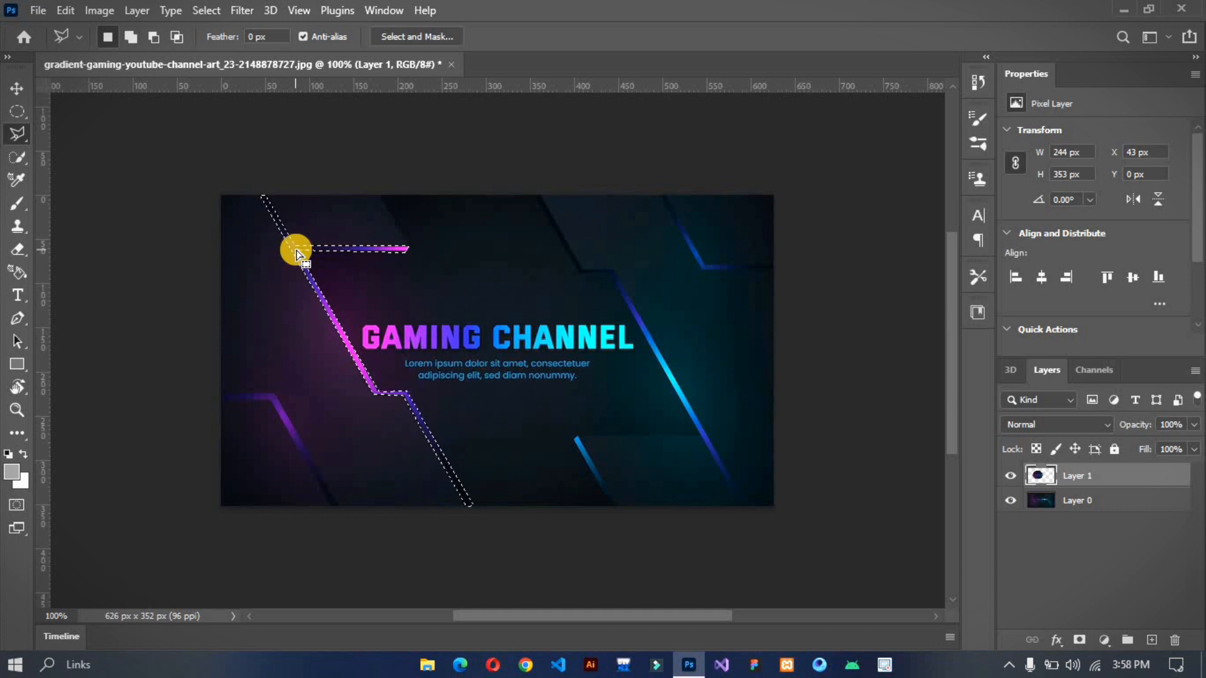
Copy the stripe to a new layer, then delete Layers 1 and 2, keeping only Layer 0
key("ctrl+j")
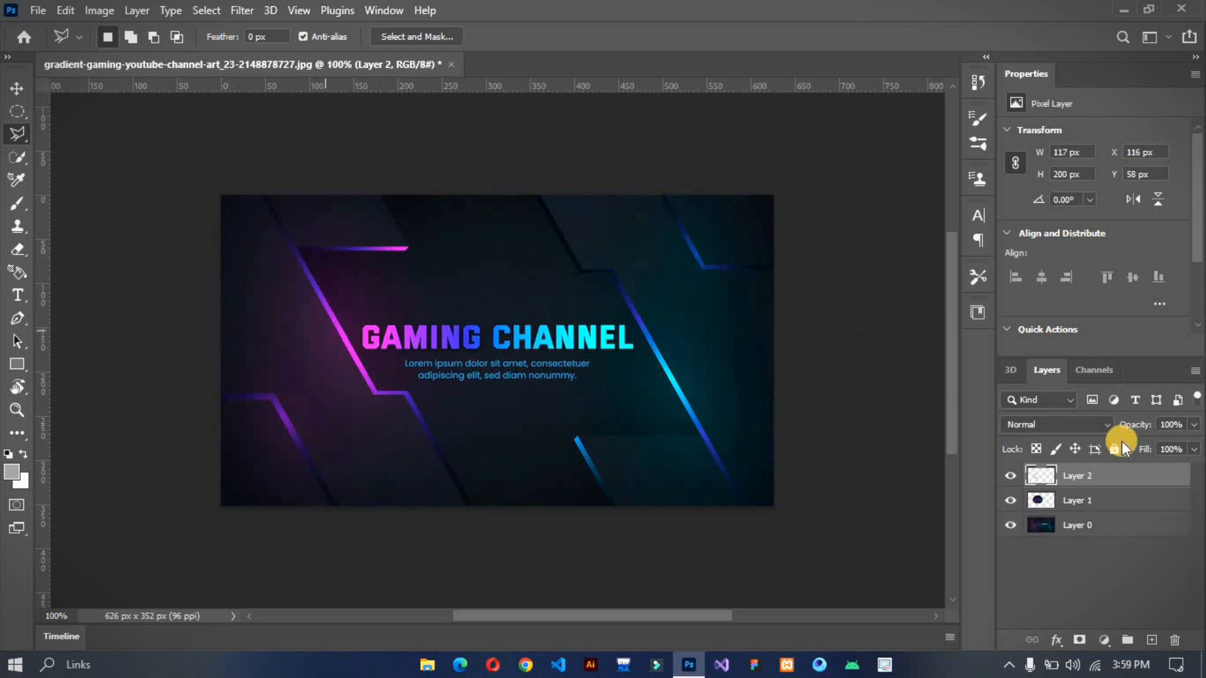
left_click(1086, 506)
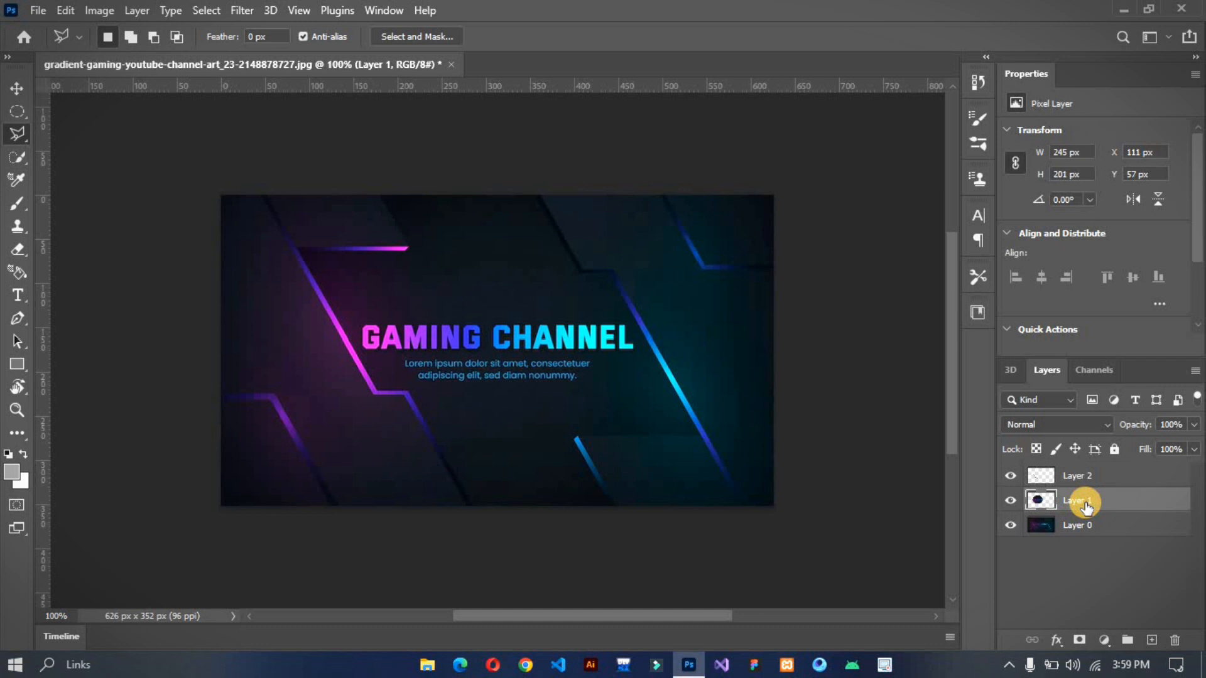
key("Delete")
left_click(1115, 475)
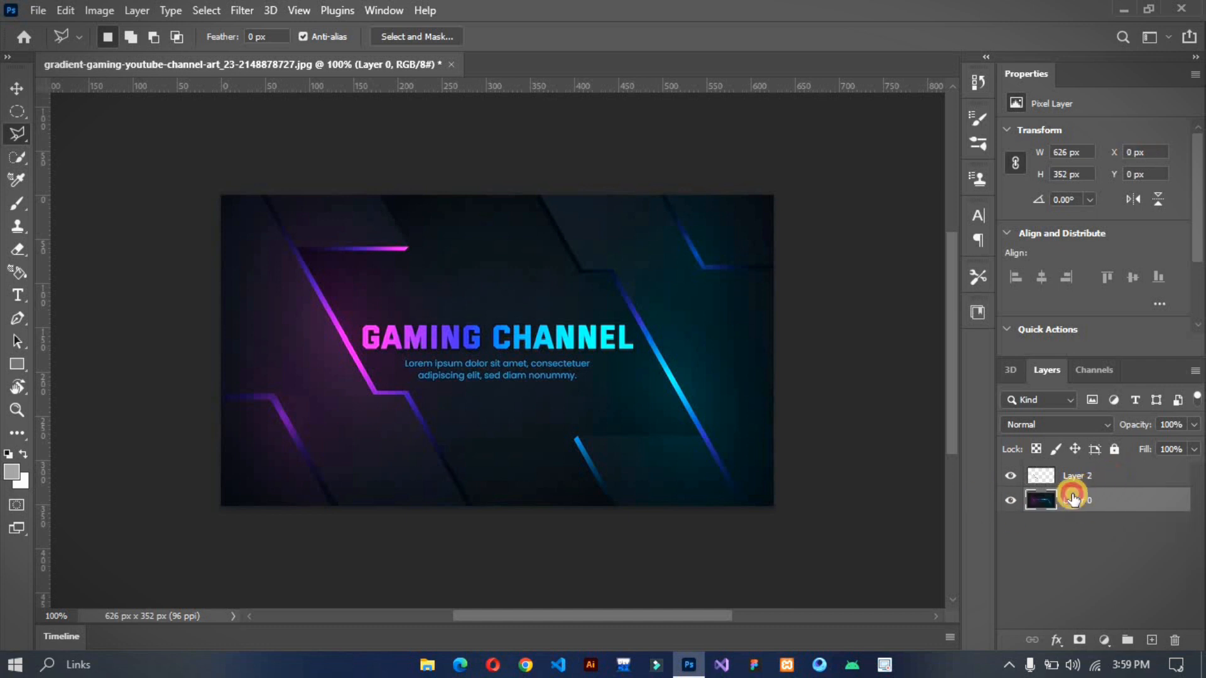
left_click(1010, 501)
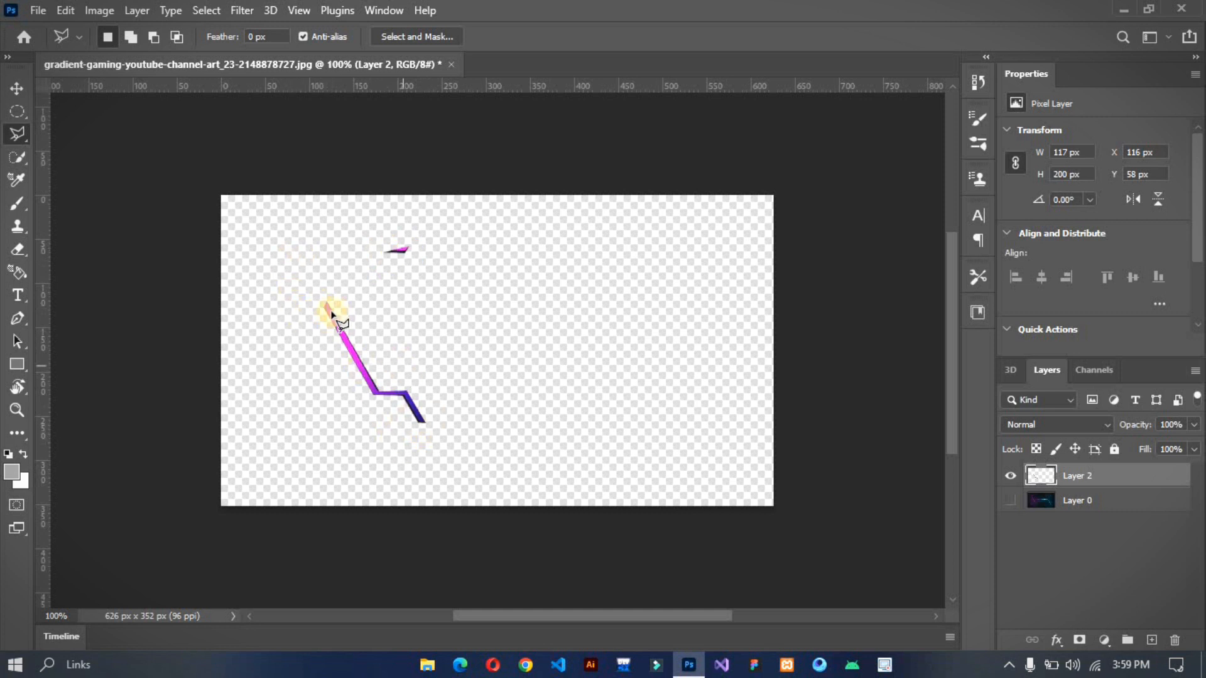
left_click(1009, 501)
left_click(1071, 479)
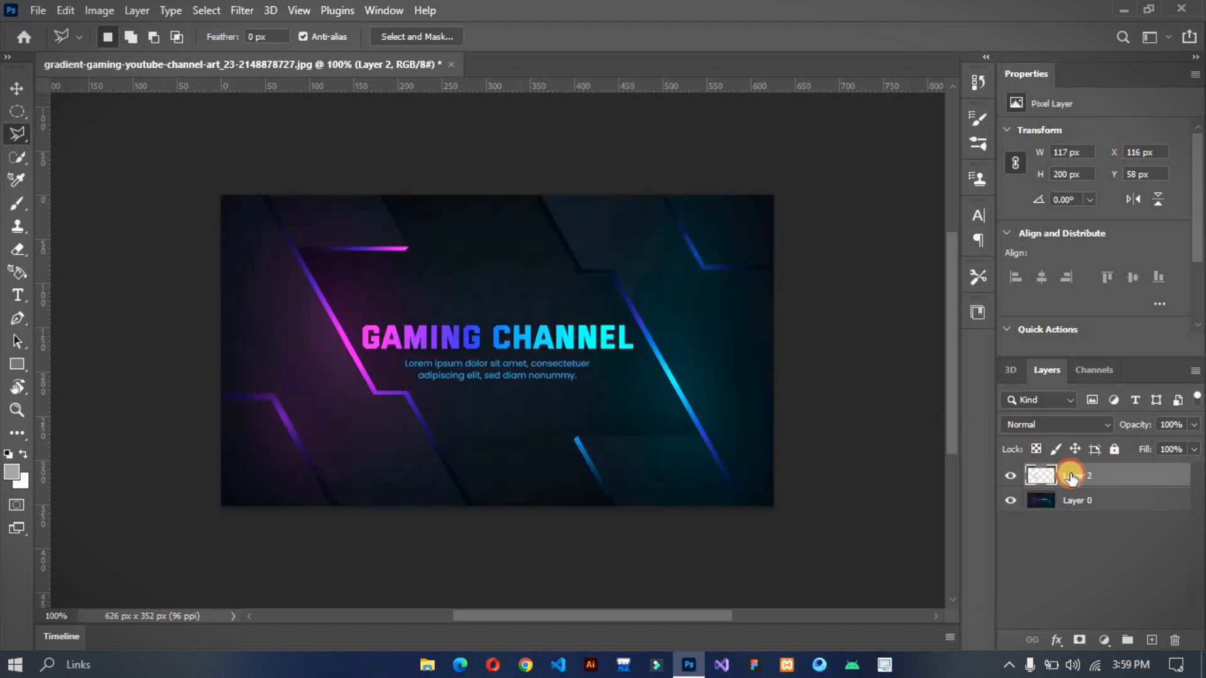
key("Delete")
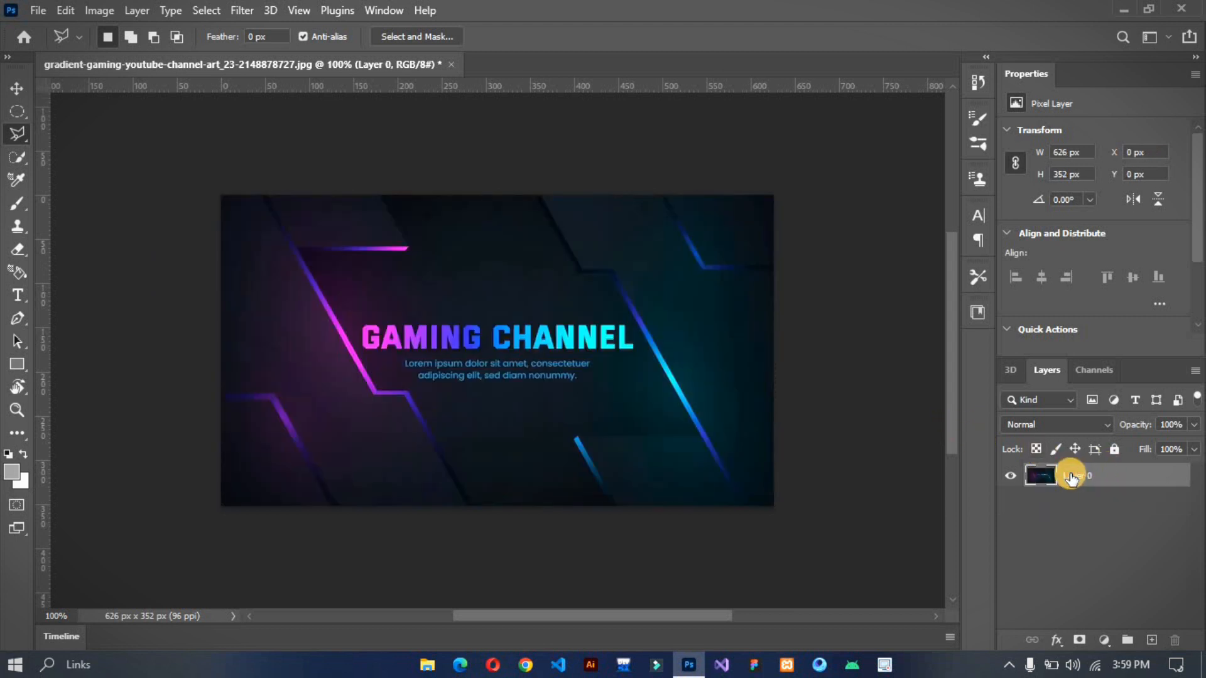
Select the GAMING CHANNEL letters with Quick Selection at a 4 px brush, zoomed to 200%
left_click(17, 158)
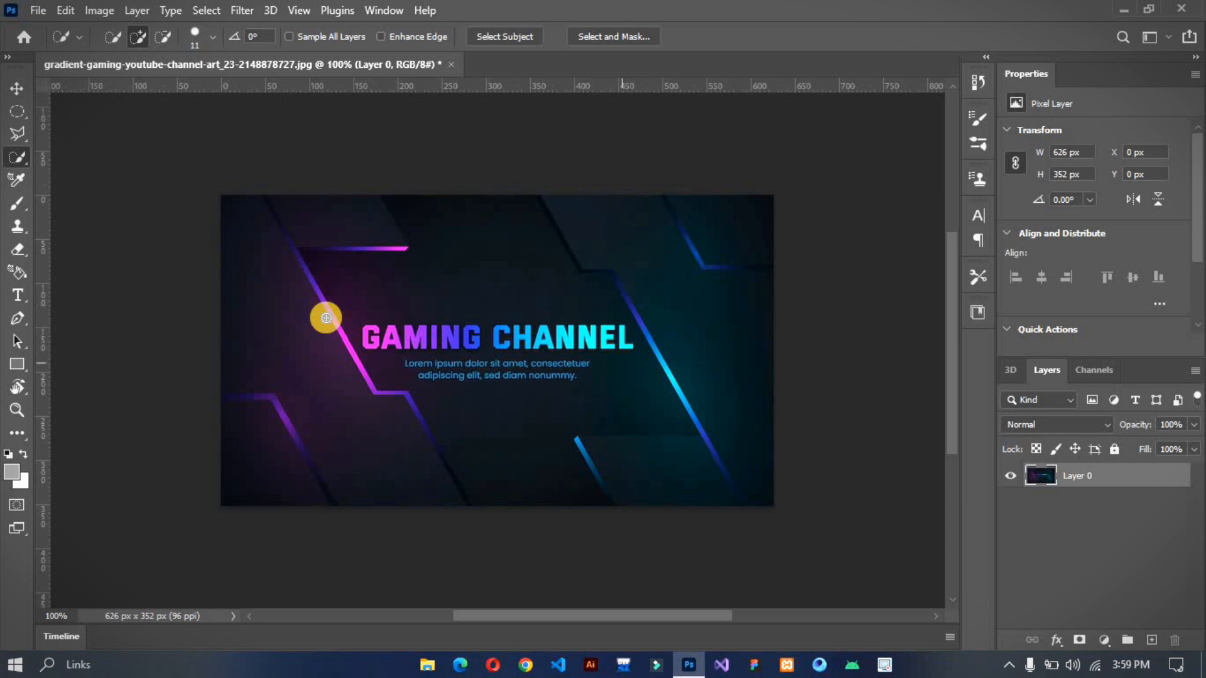
left_click(370, 332)
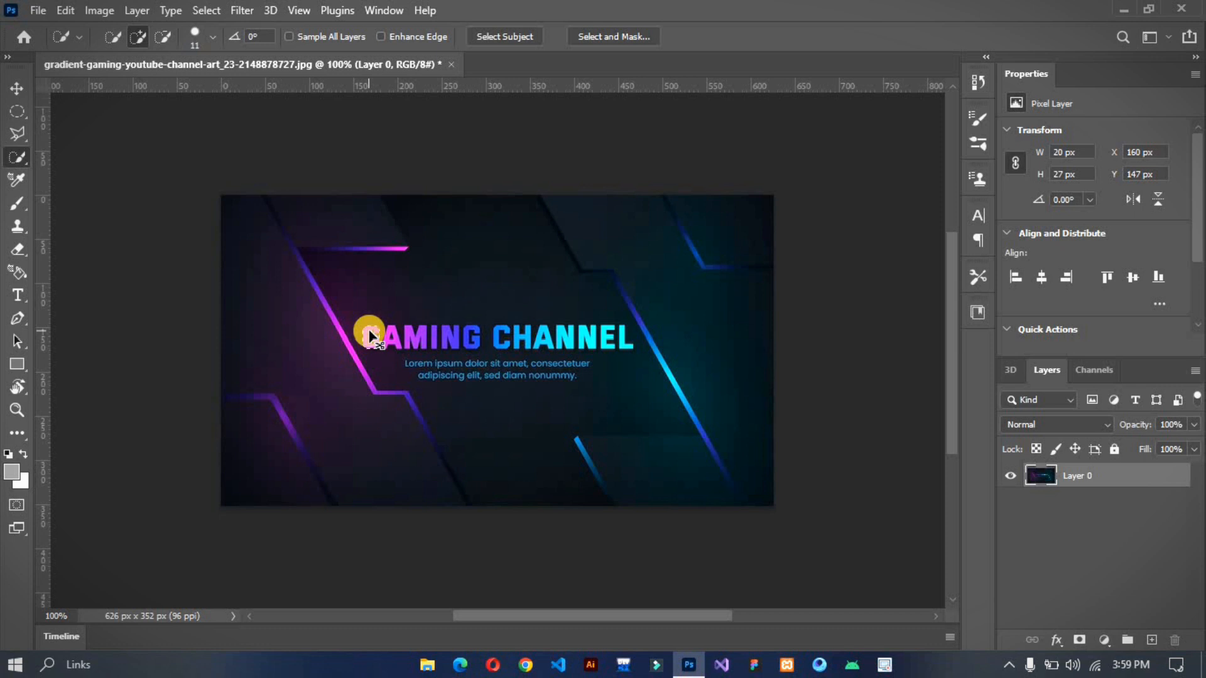
key("ctrl+plus")
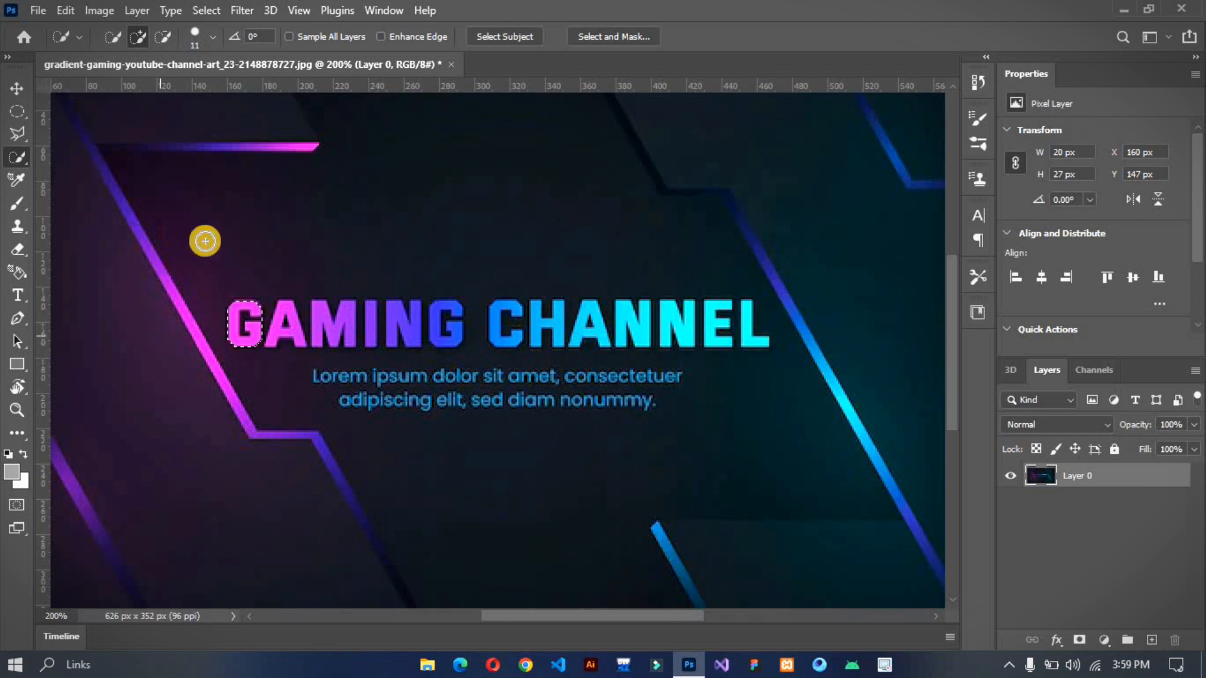
left_click(287, 330)
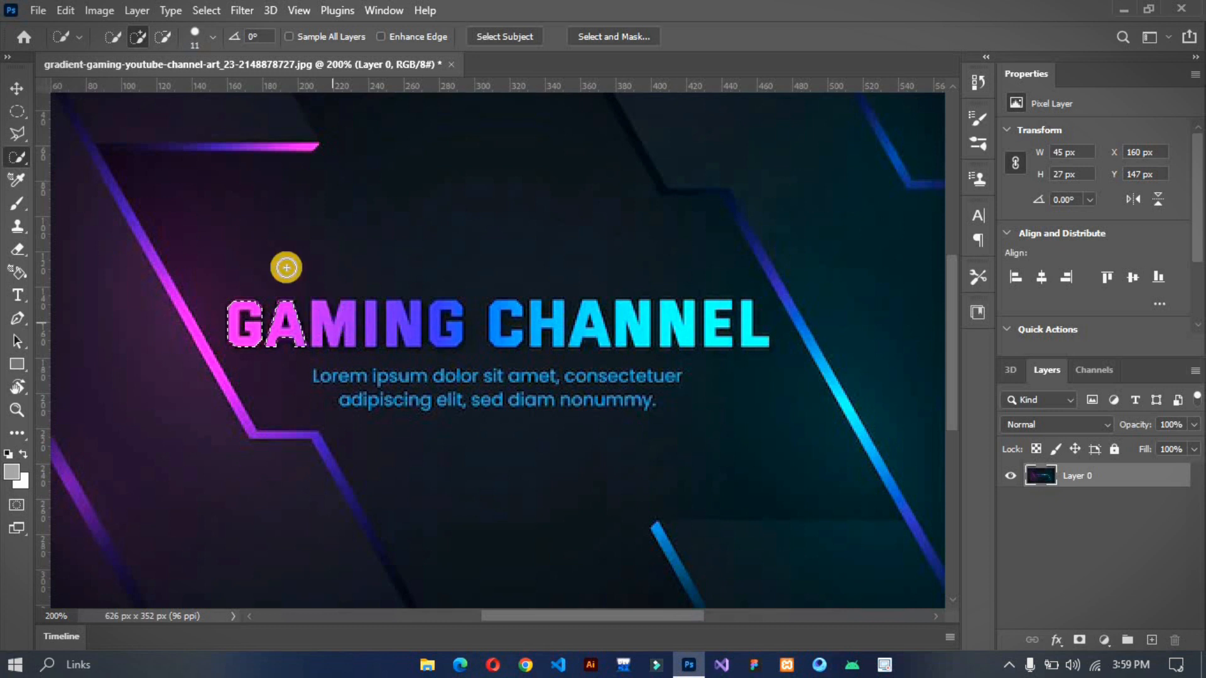
left_click(211, 37)
left_click_drag(121, 86, 117, 87)
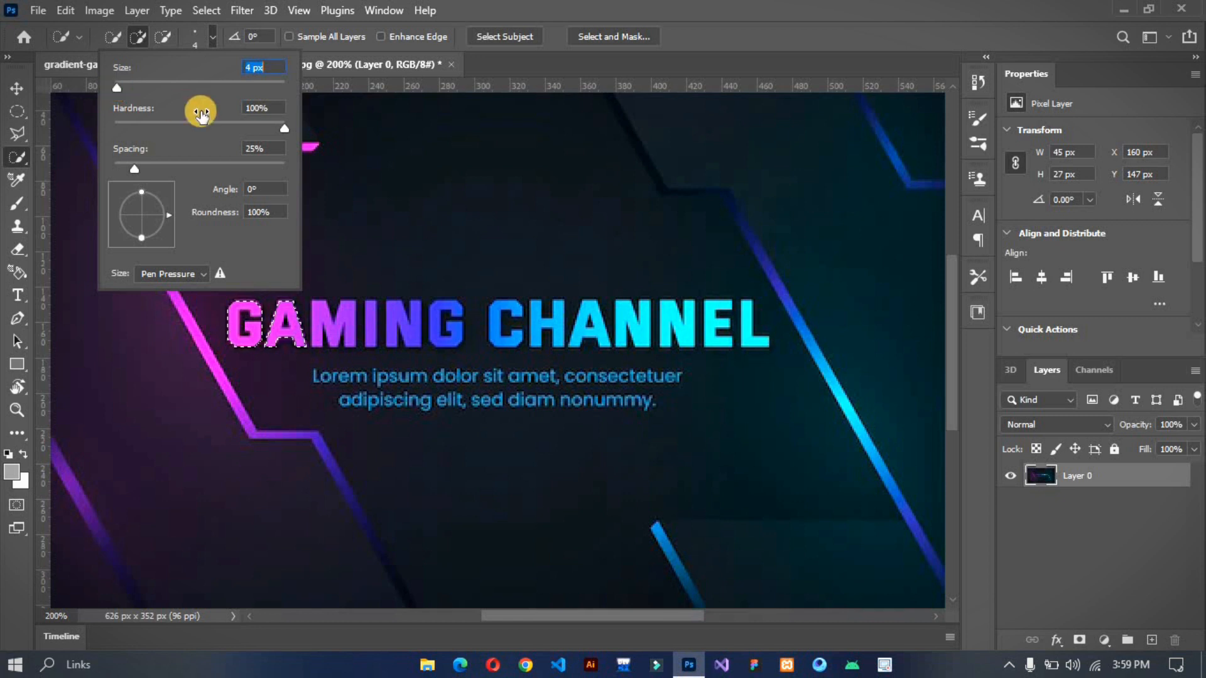
left_click(489, 5)
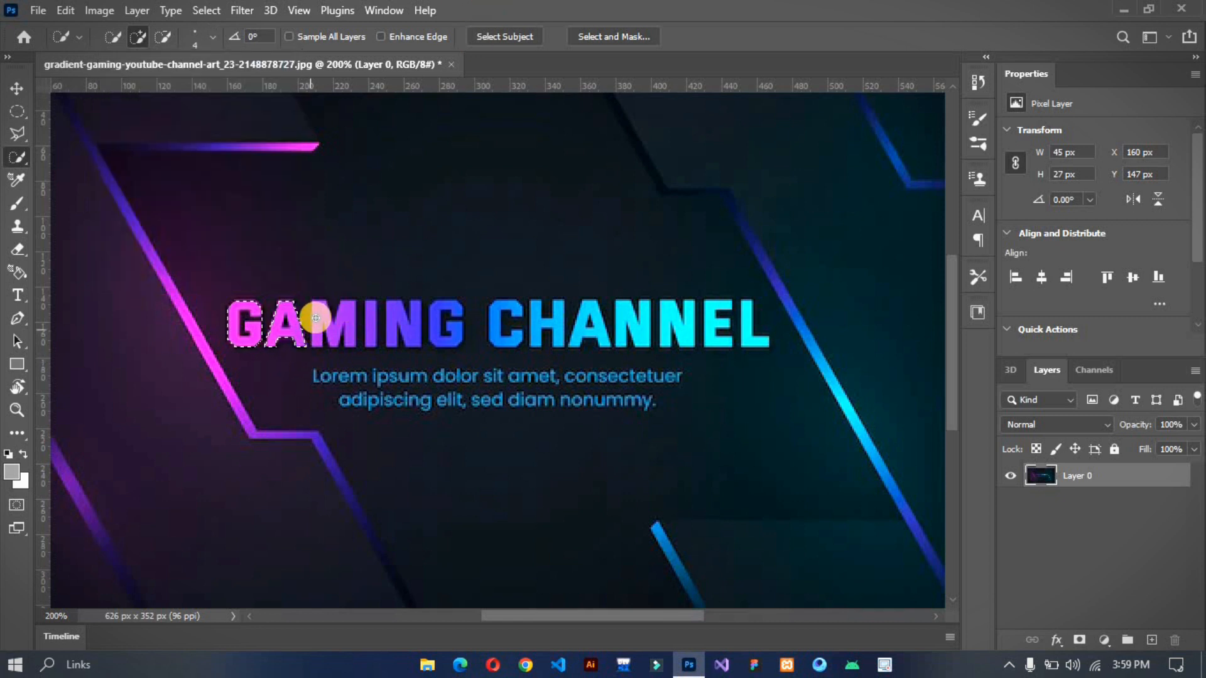
mouse_move(334, 321)
left_mouse_down()
mouse_move(369, 324)
mouse_move(339, 310)
mouse_move(385, 323)
left_mouse_up()
mouse_move(458, 334)
left_mouse_down()
mouse_move(449, 322)
mouse_move(622, 319)
mouse_move(609, 339)
mouse_move(619, 314)
mouse_move(746, 326)
mouse_move(712, 321)
left_mouse_up()
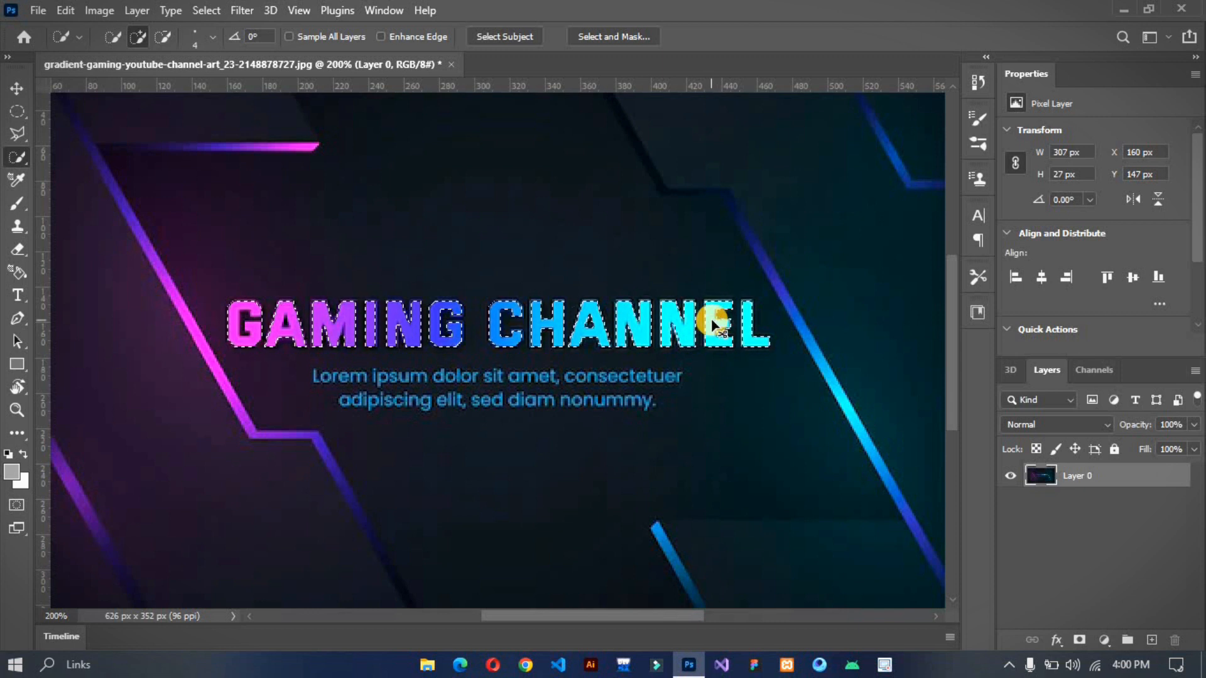
Copy the letters to a 307 × 27 px layer, check it, then undo back to the selection
key("ctrl+j")
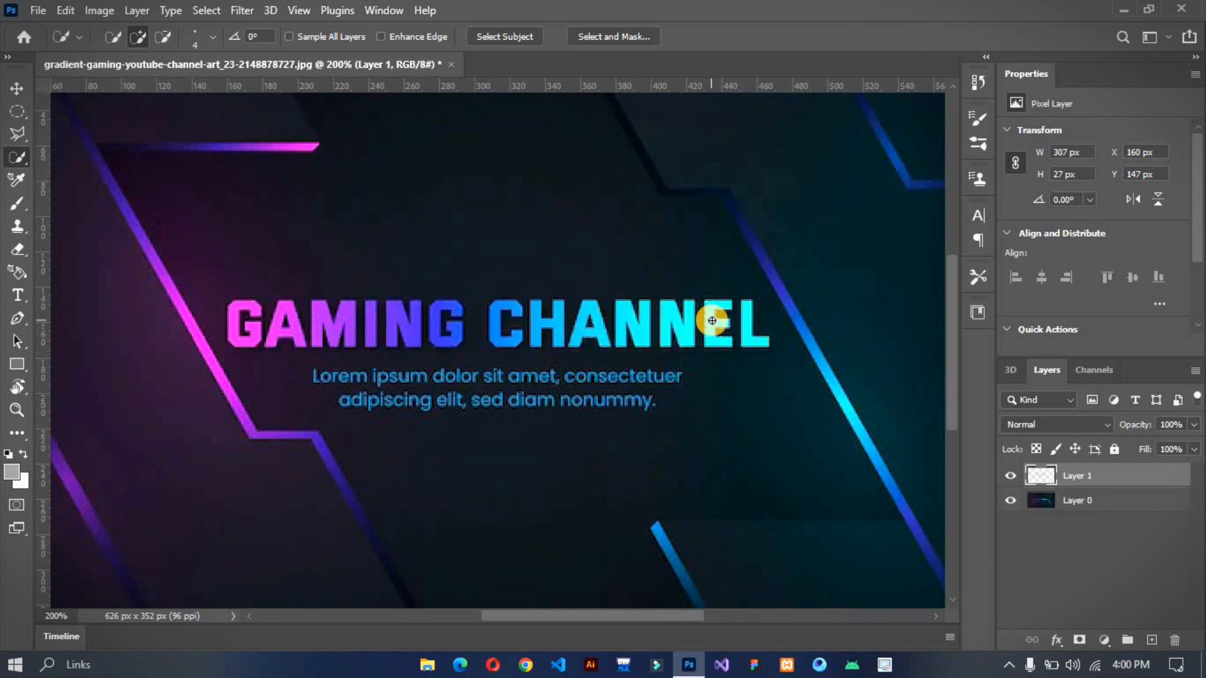
left_click(1011, 500)
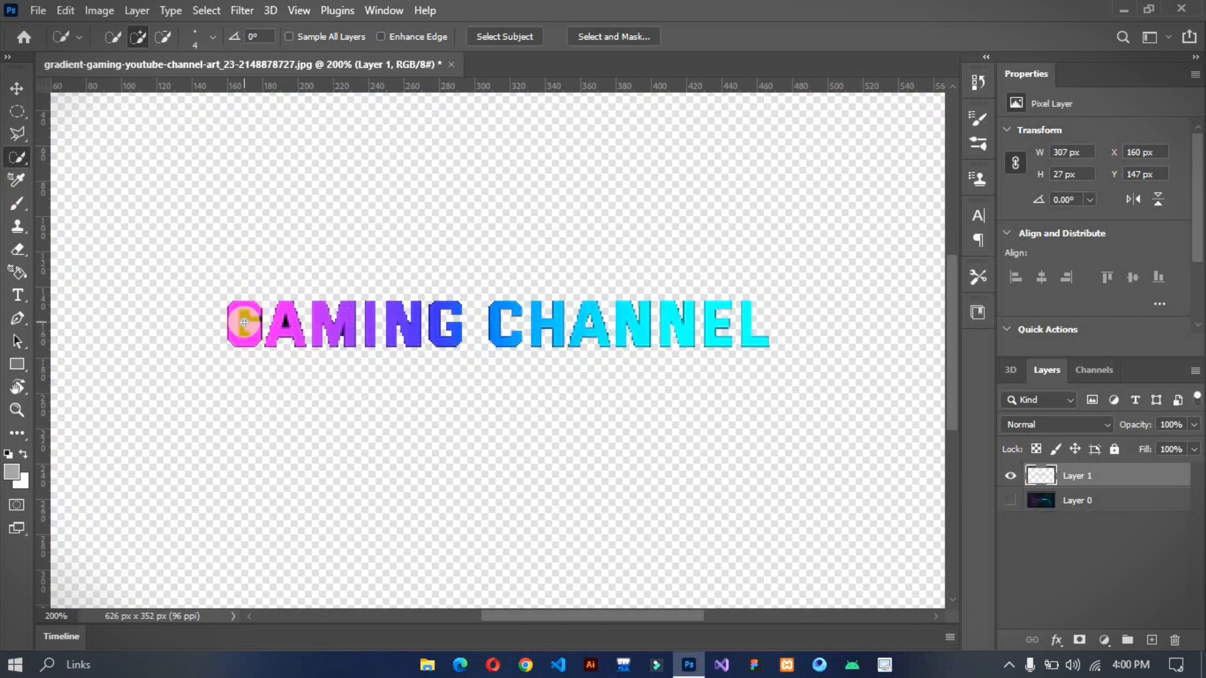
left_click(1012, 500)
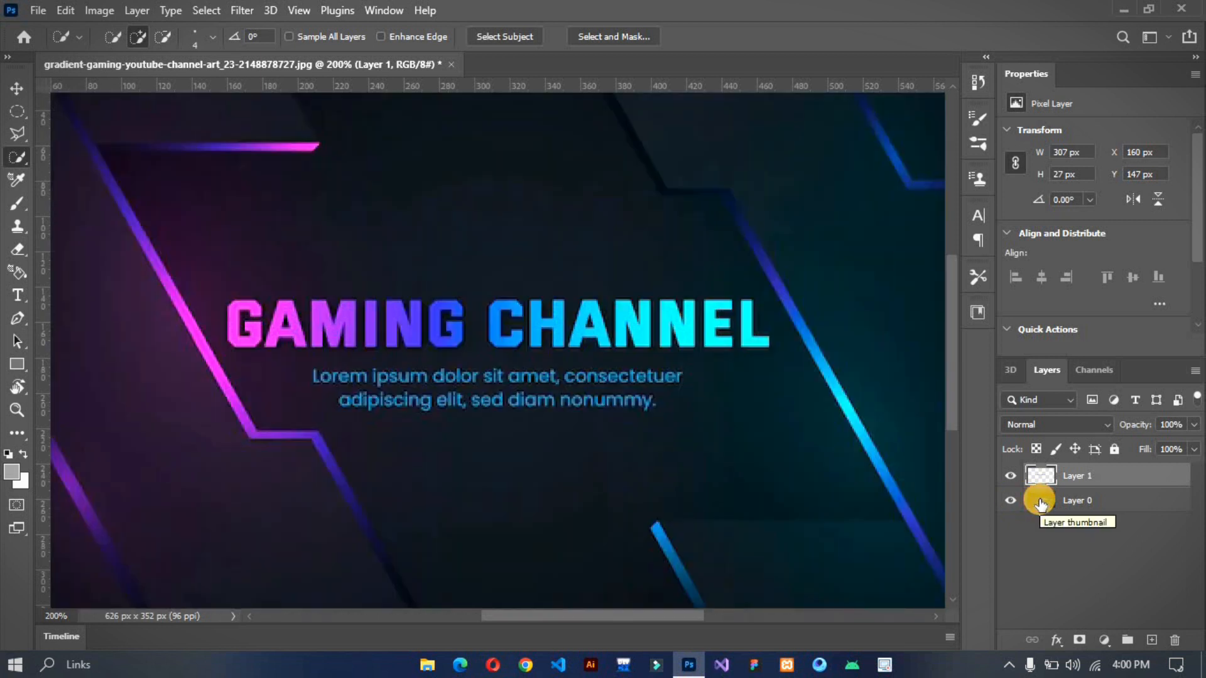
key("ctrl+z")
key("ctrl+z")
key("ctrl+z")
left_click(1039, 499)
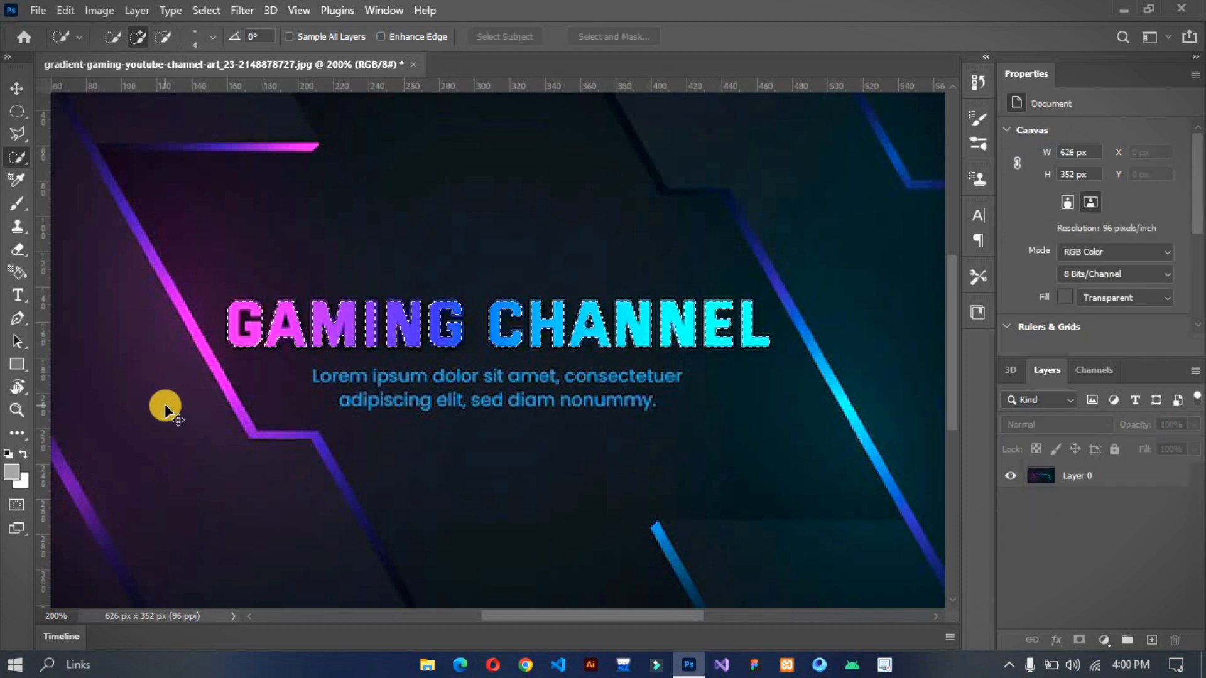
key("ctrl+plus")
key("ctrl+plus")
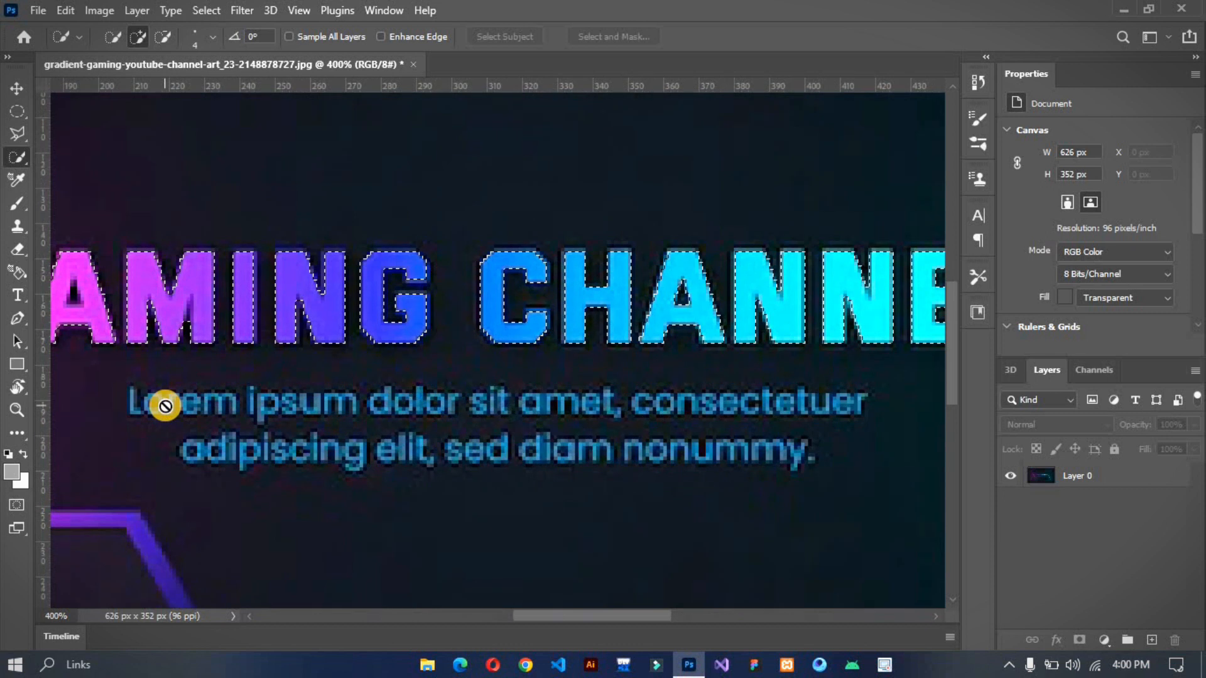
left_click_drag(565, 618, 493, 616)
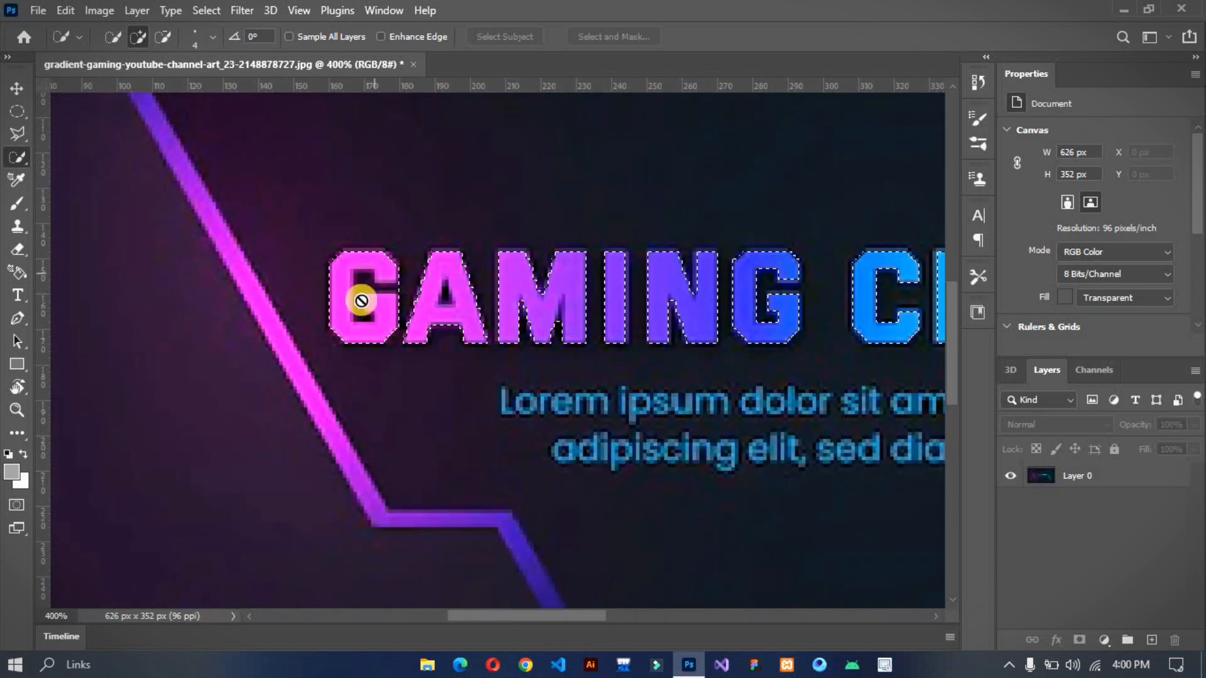
left_click(166, 36)
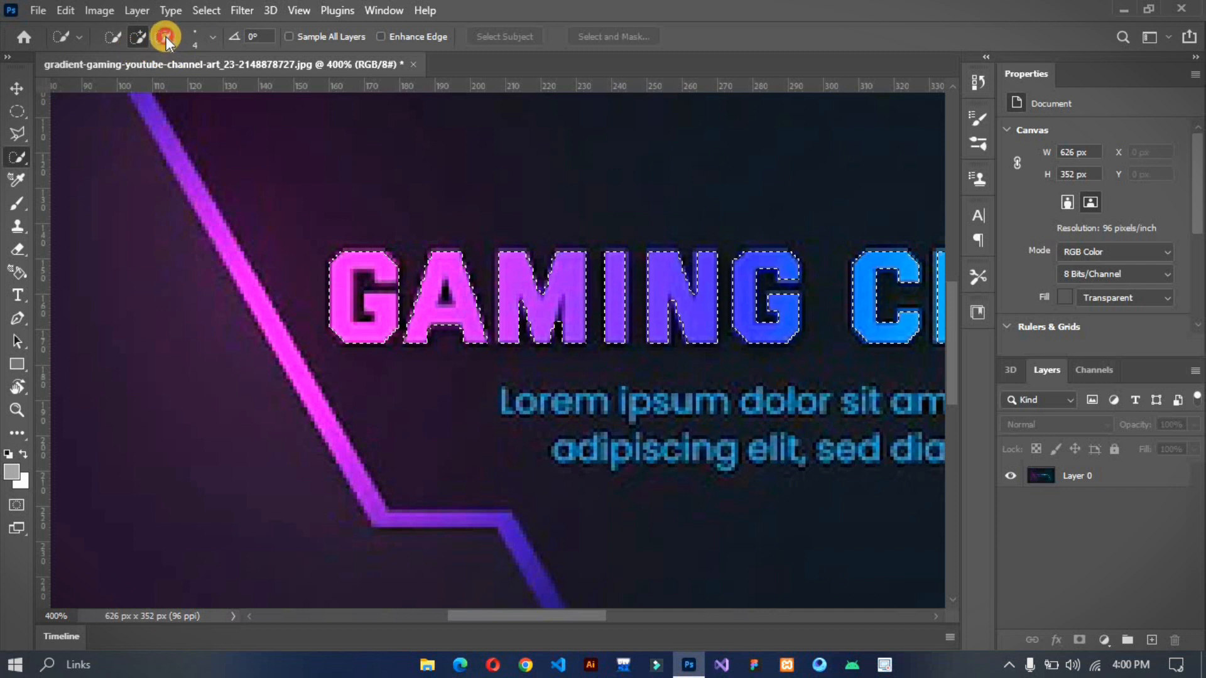
left_click(214, 37)
left_click_drag(119, 87, 115, 87)
left_click(245, 67)
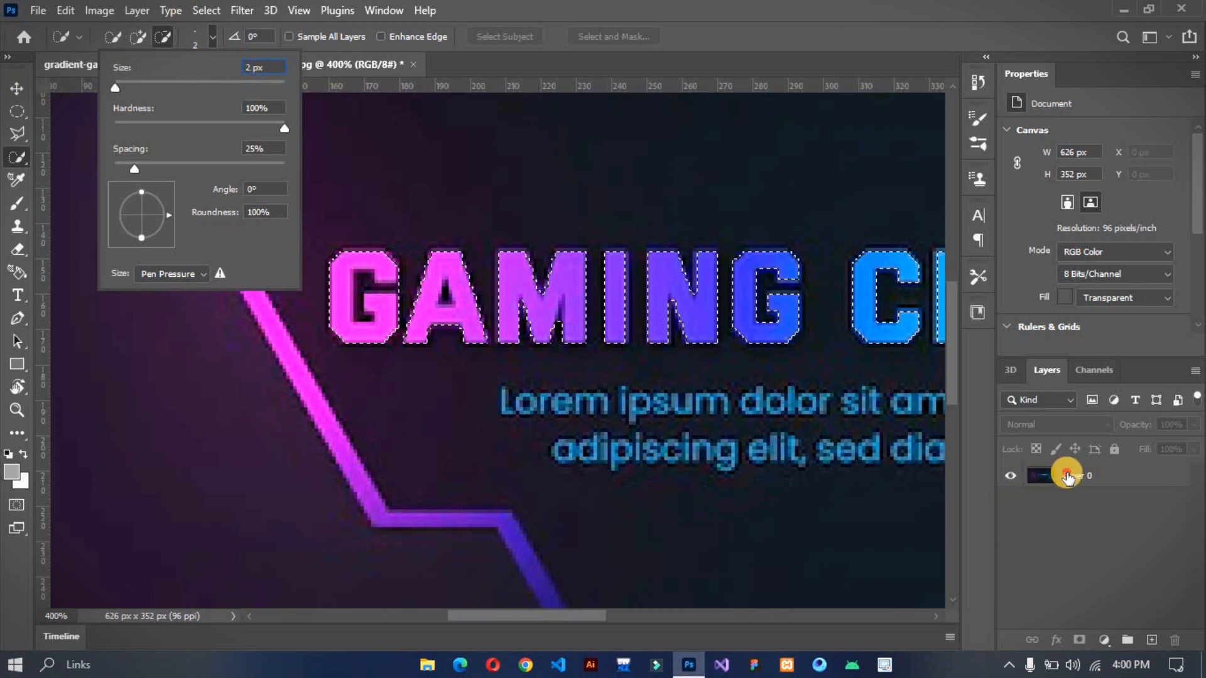
left_click(1047, 480)
left_click(364, 285)
left_click(390, 286)
left_click(364, 283)
left_click(364, 282)
left_click(366, 279)
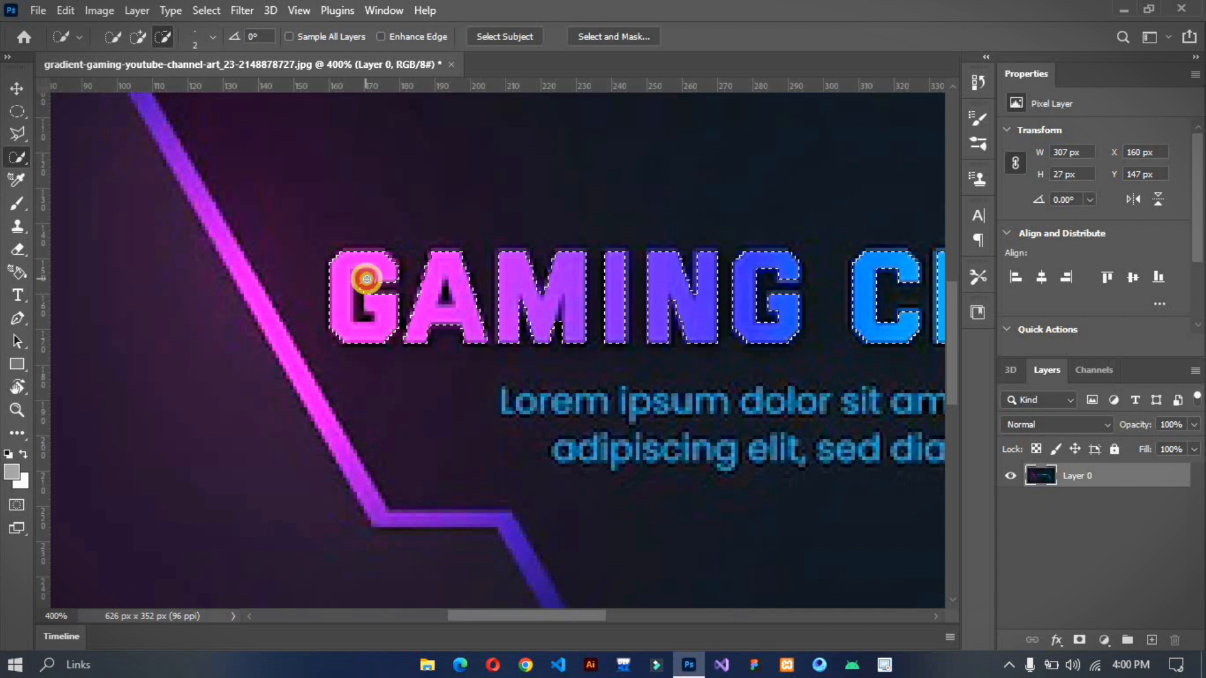
left_click(362, 280)
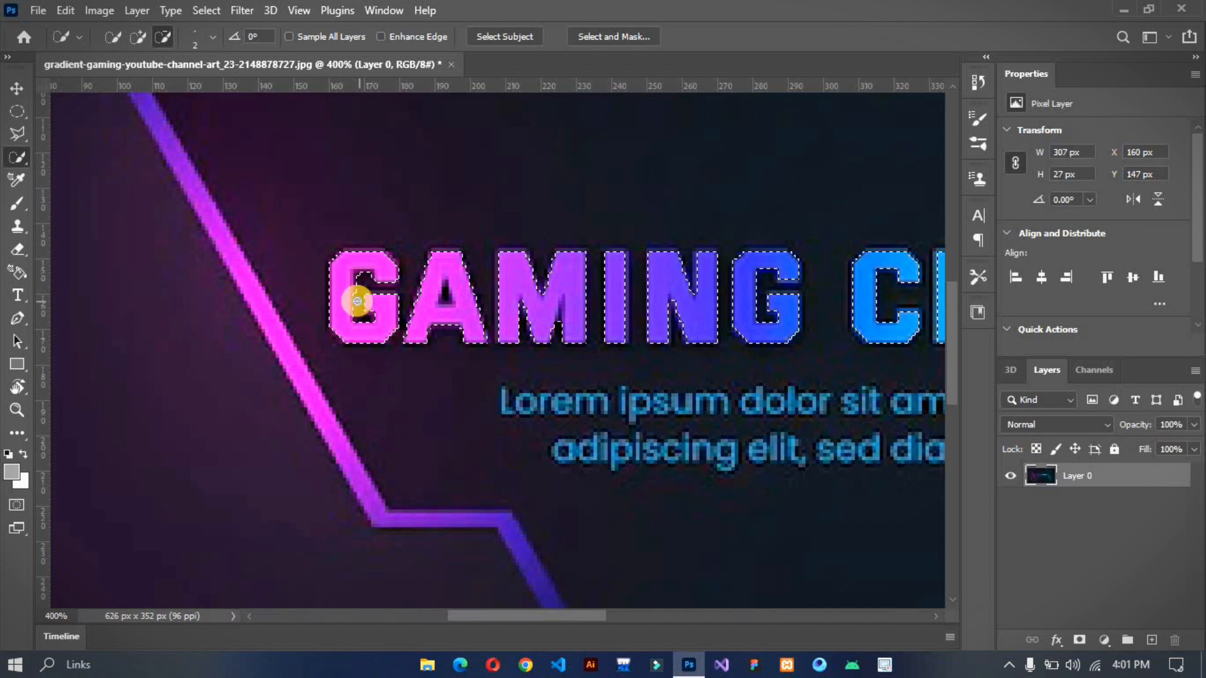
left_click(362, 282)
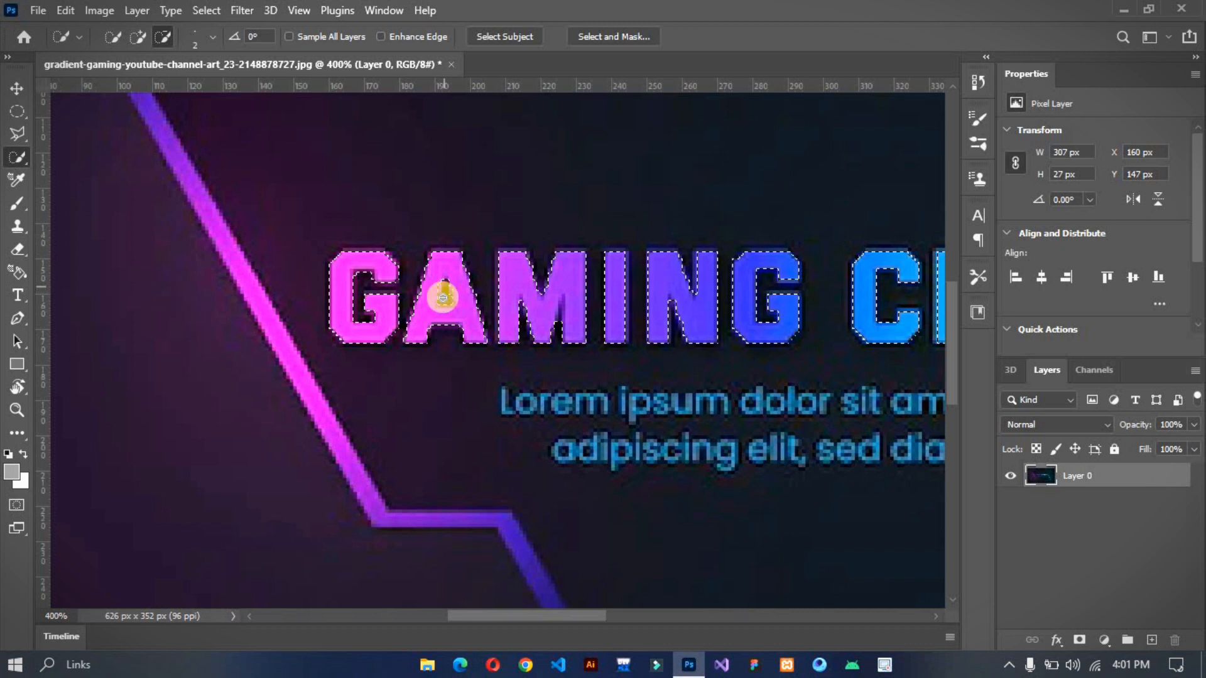
left_click(138, 36)
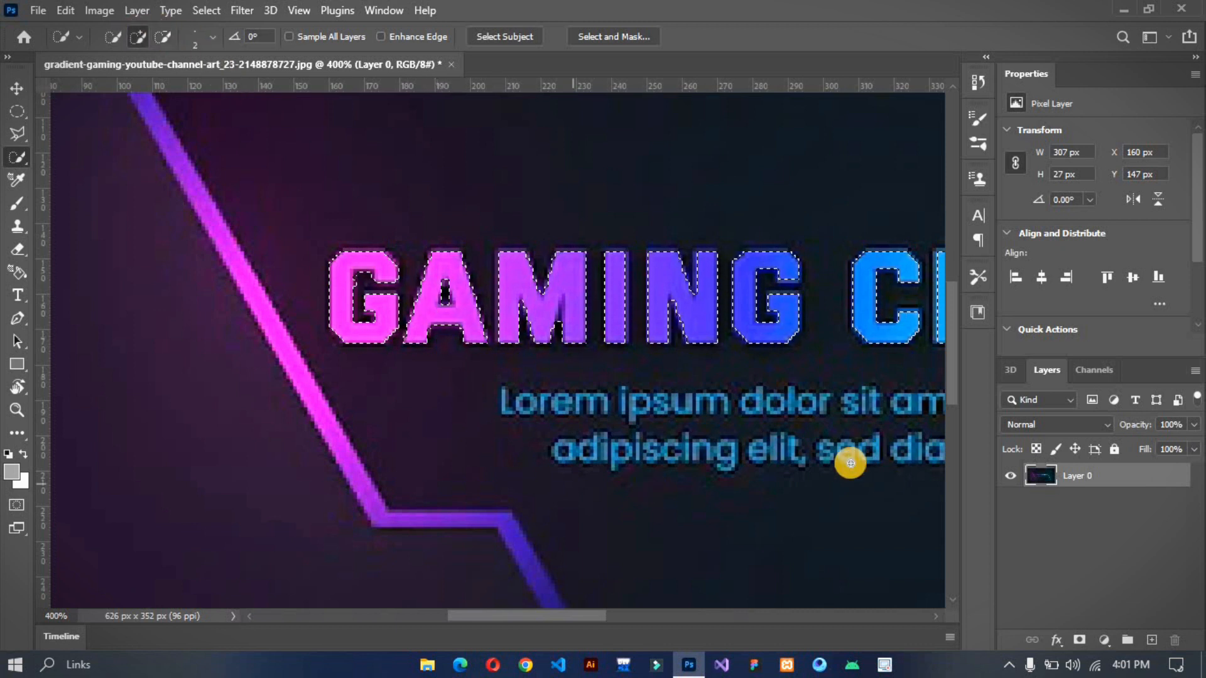
left_click_drag(559, 615, 601, 616)
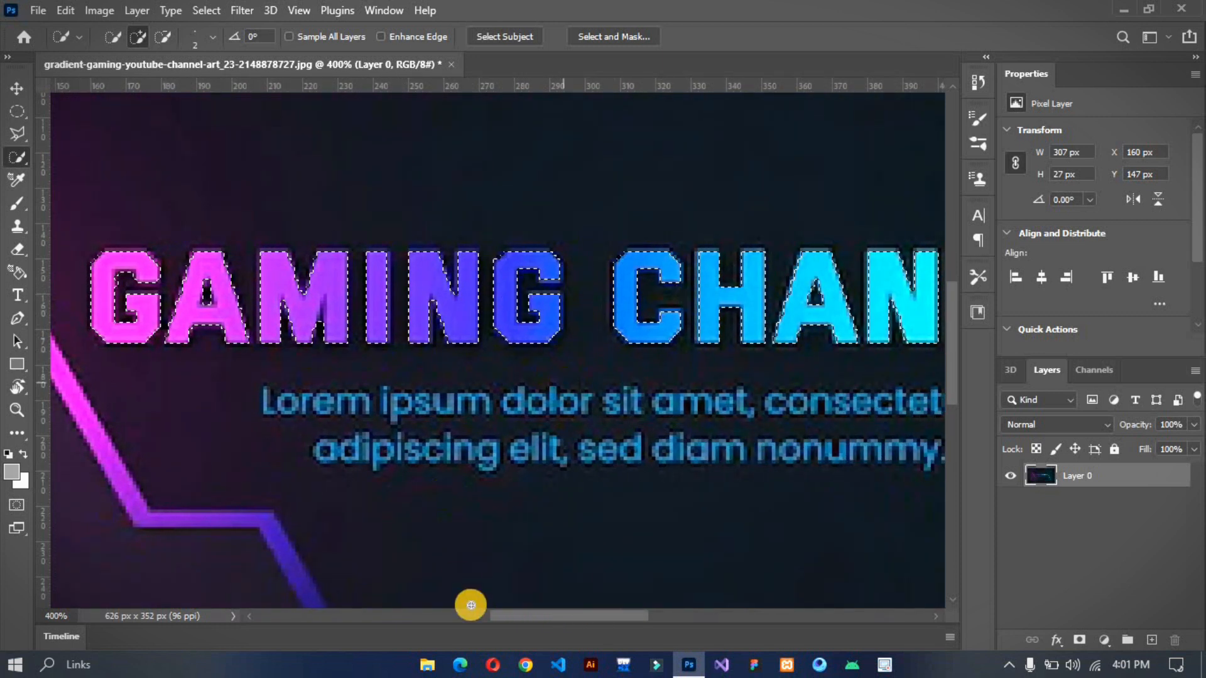
left_click_drag(509, 616, 560, 613)
key("ctrl+minus")
key("ctrl+minus")
key("ctrl+minus")
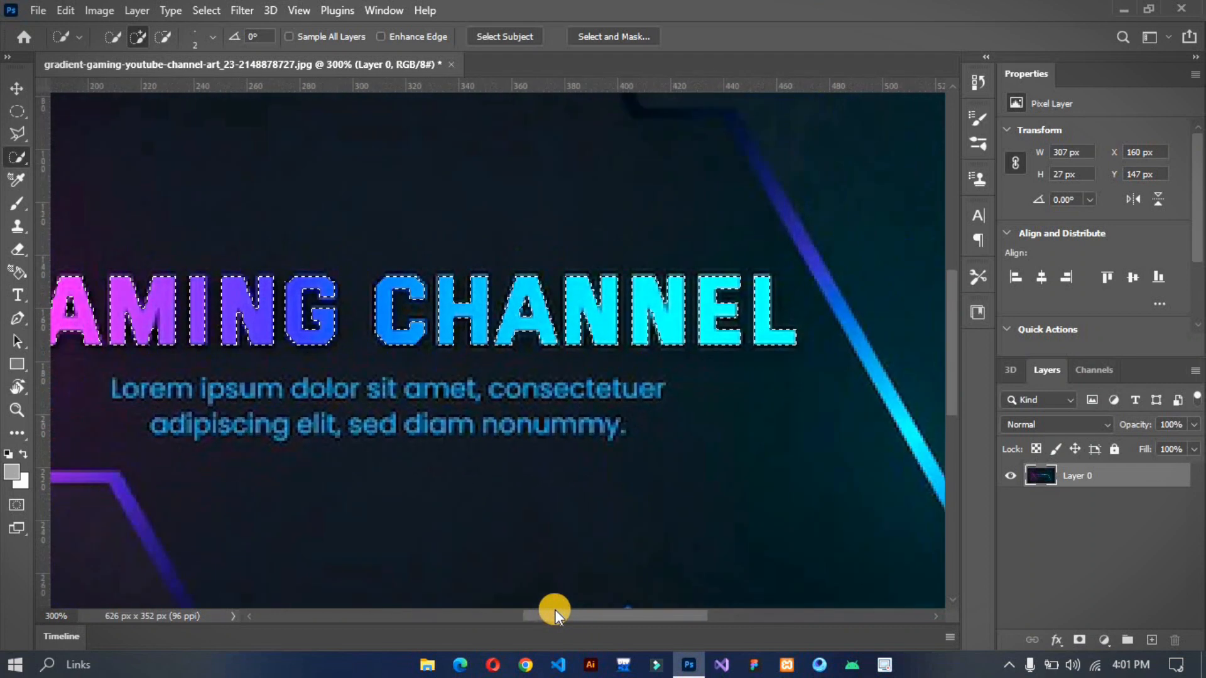
key("ctrl+plus")
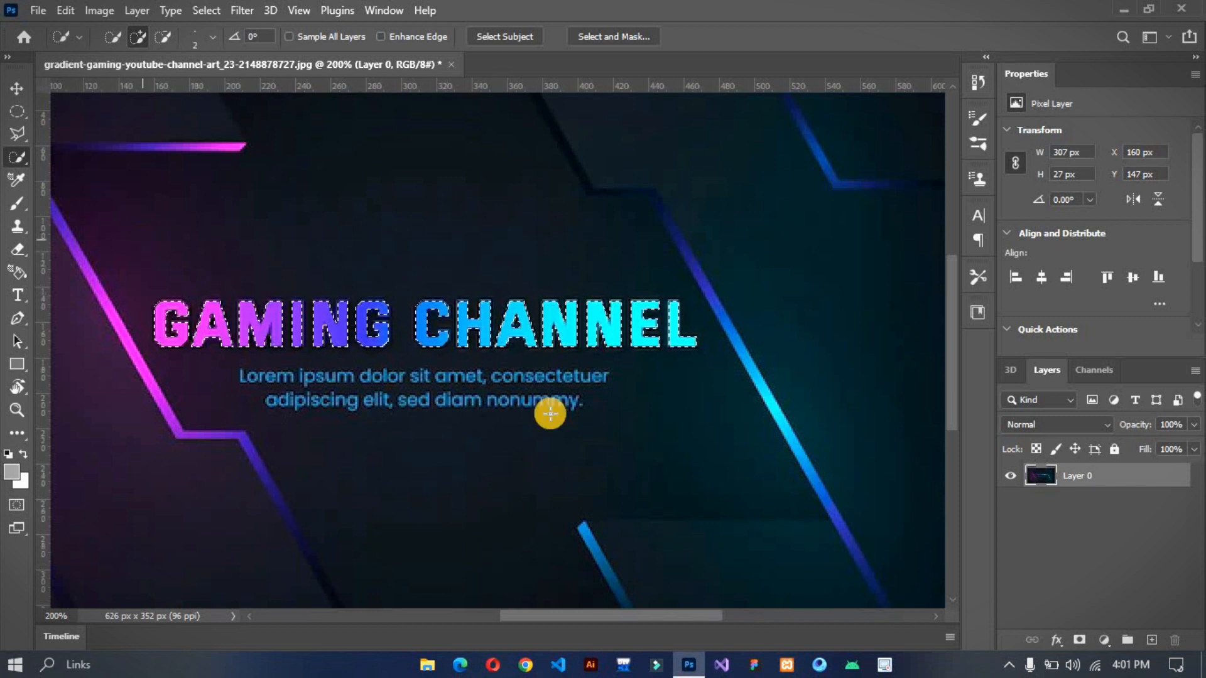
left_click_drag(556, 622, 506, 618)
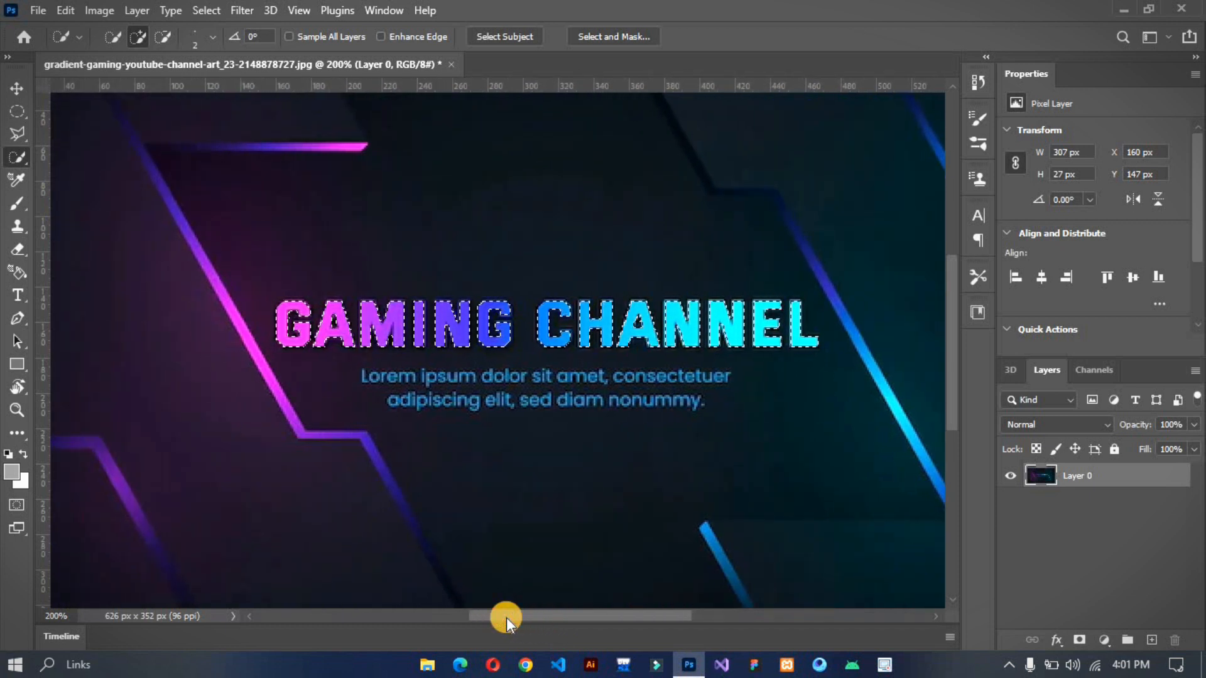
Copy the selected title to a new 307 × 27 px Layer 1 and switch to Object Selection Tool
key("ctrl+j")
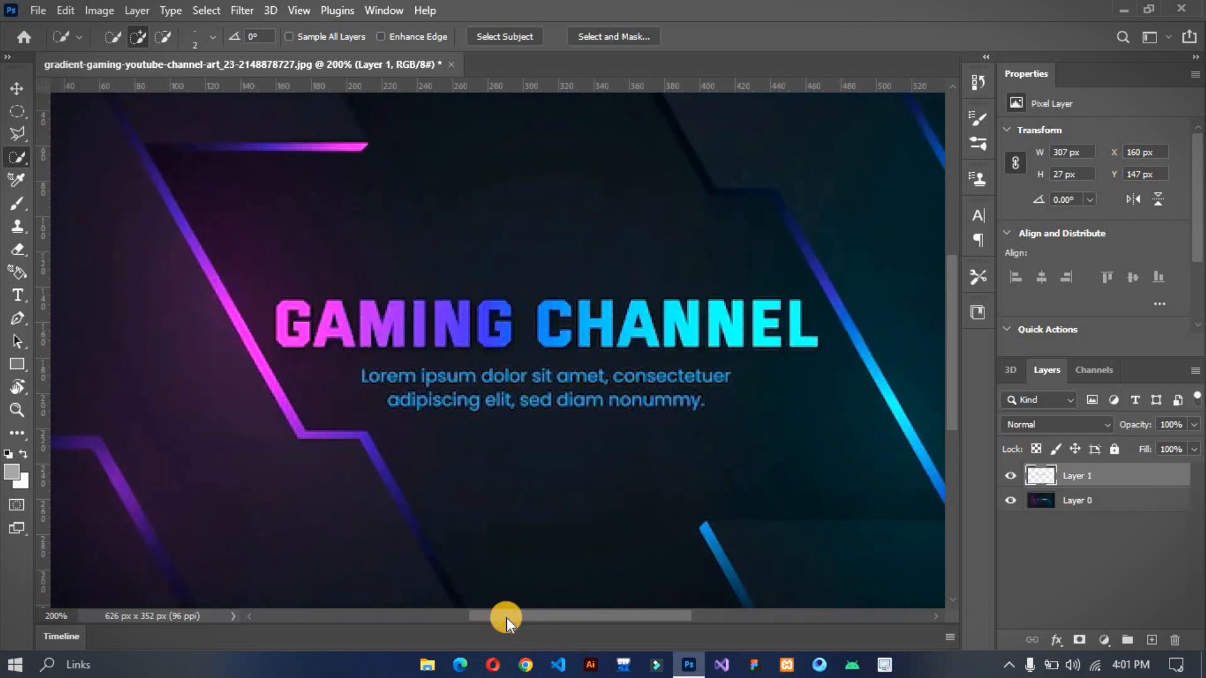
left_click(1009, 502)
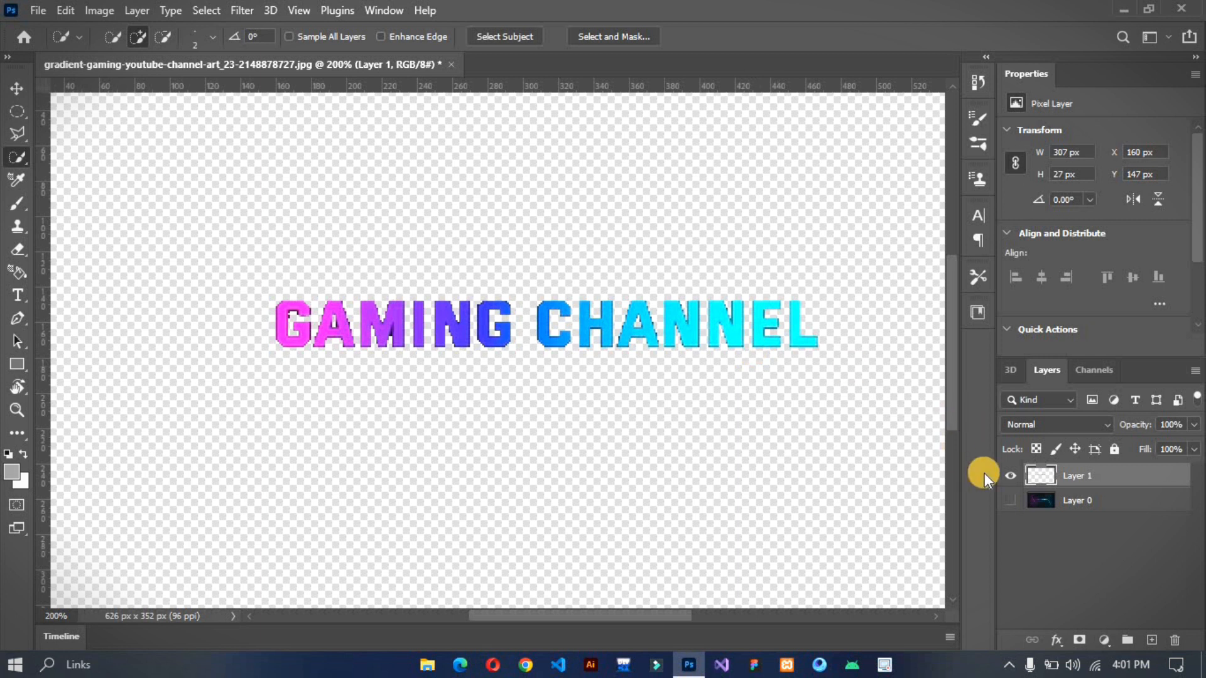
left_click(1009, 501)
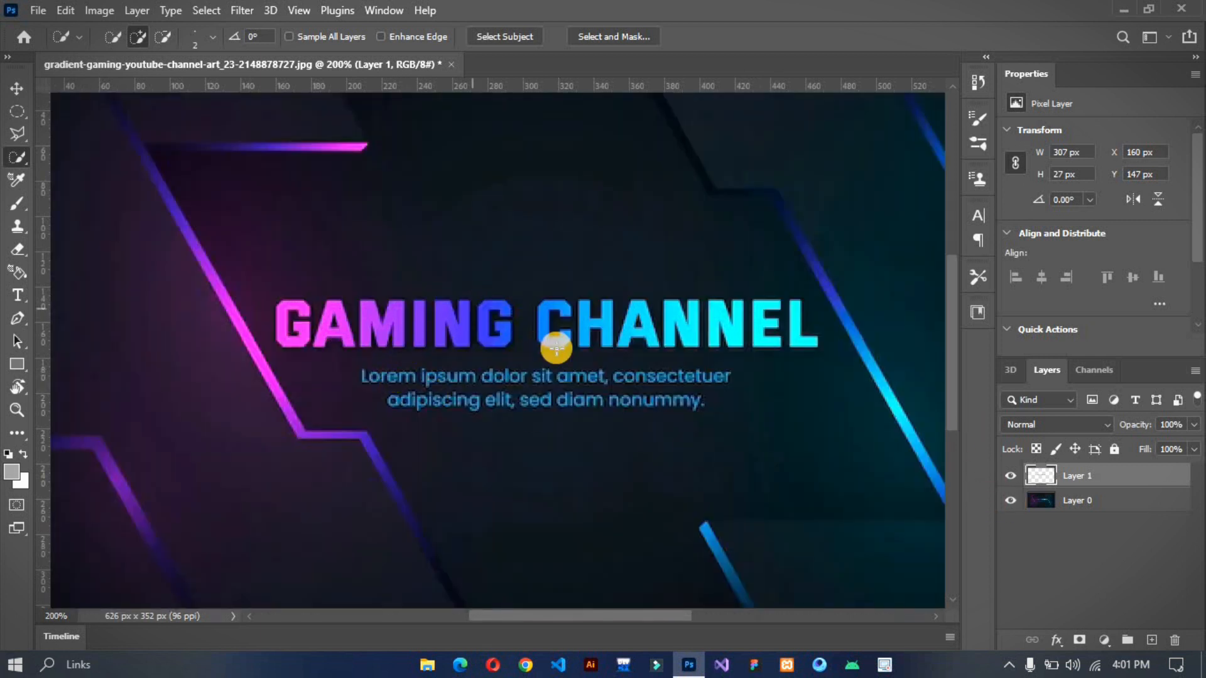
right_click(23, 160)
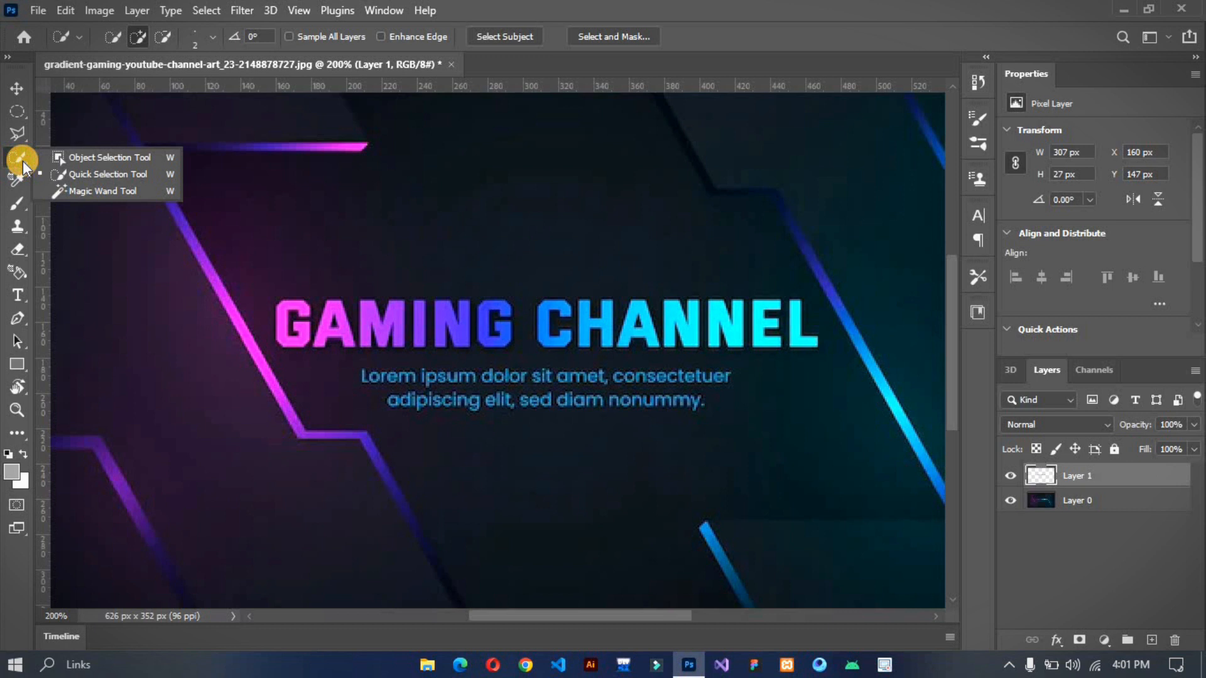
left_click(81, 159)
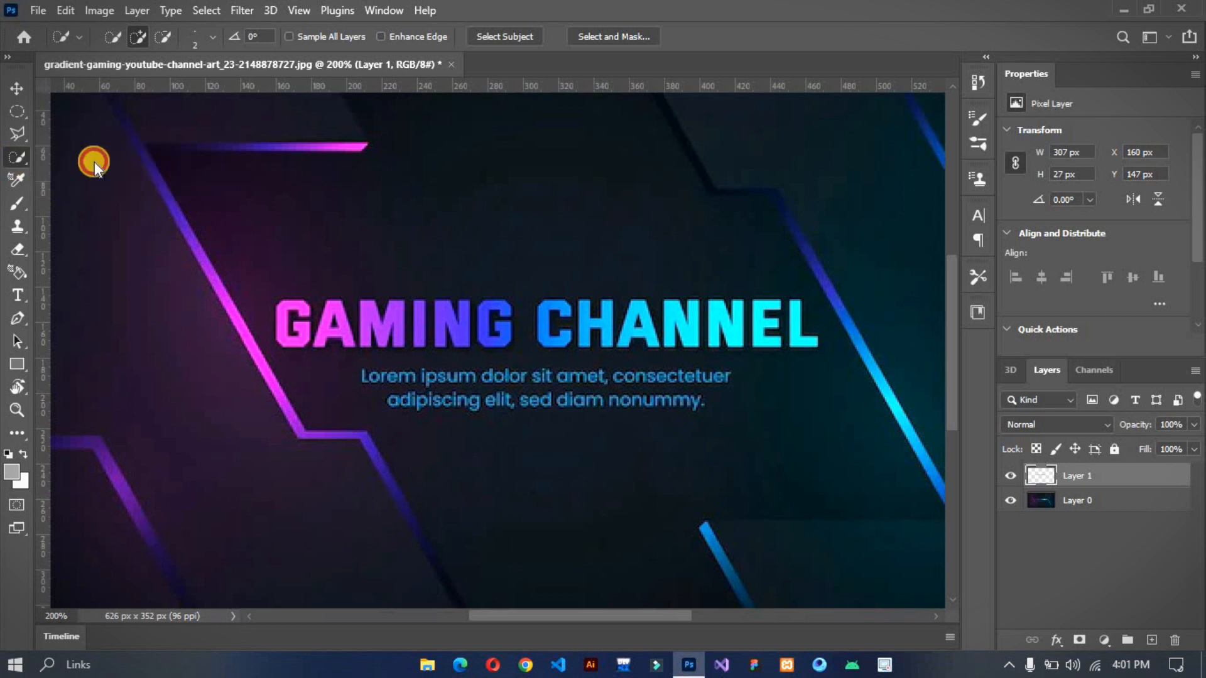
Auto-select the neon shapes on Layer 0 with the whole banner in view, then minimize Photoshop
left_click(1080, 500)
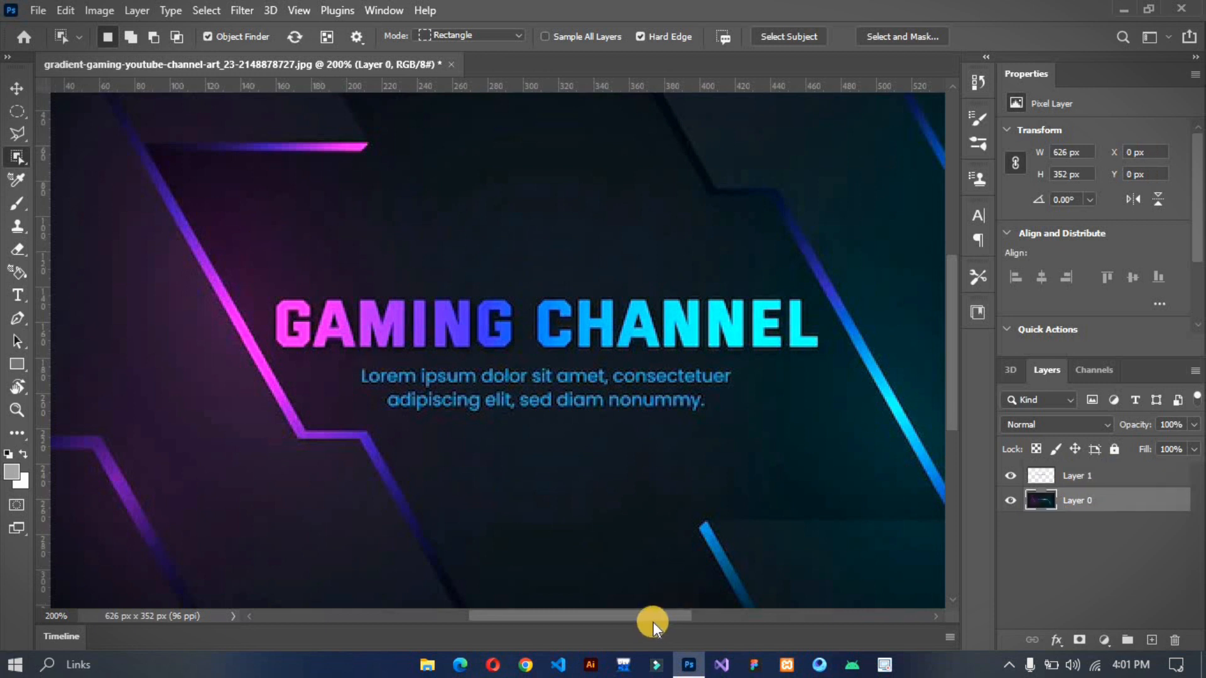
left_click_drag(653, 620, 624, 599)
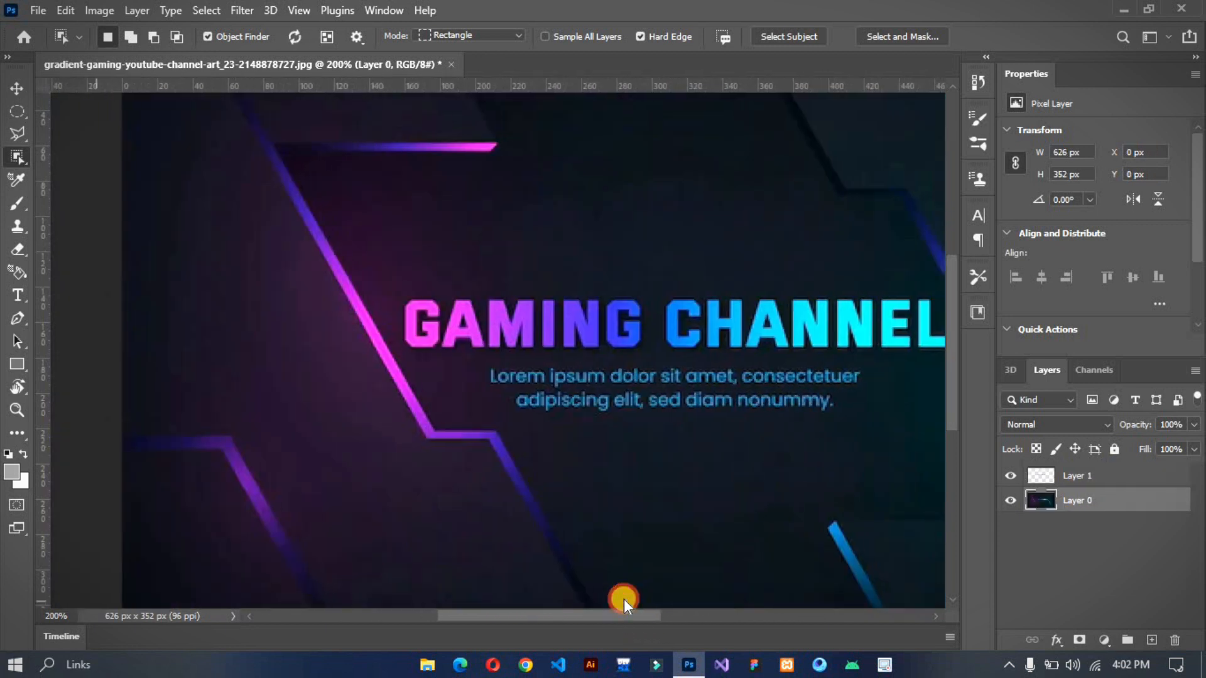
key("ctrl+minus")
key("ctrl+minus")
key("ctrl+plus")
key("ctrl+plus")
key("ctrl+minus")
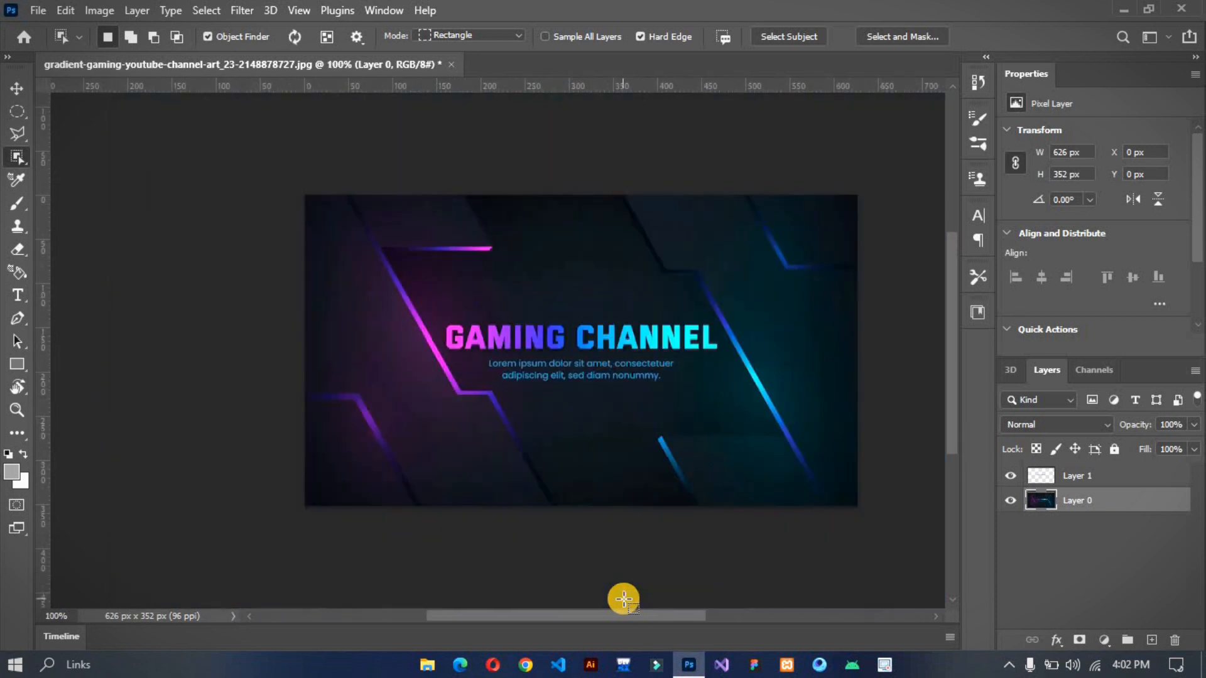
left_click_drag(622, 616, 650, 616)
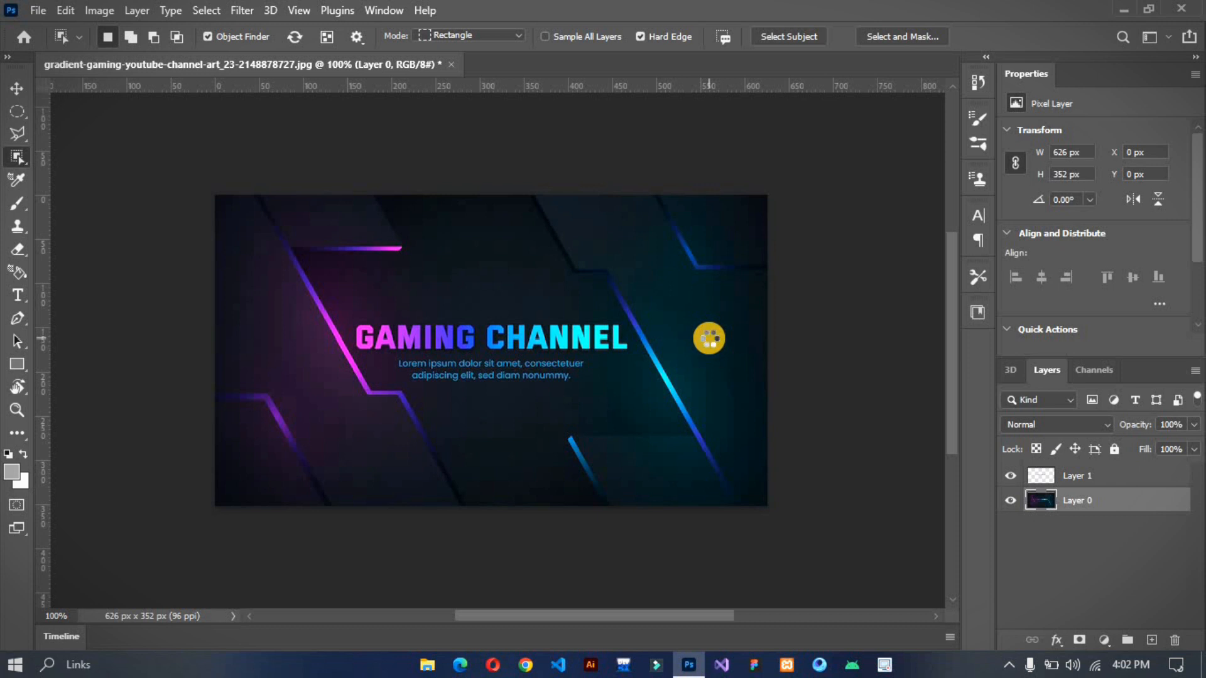
left_click(709, 338)
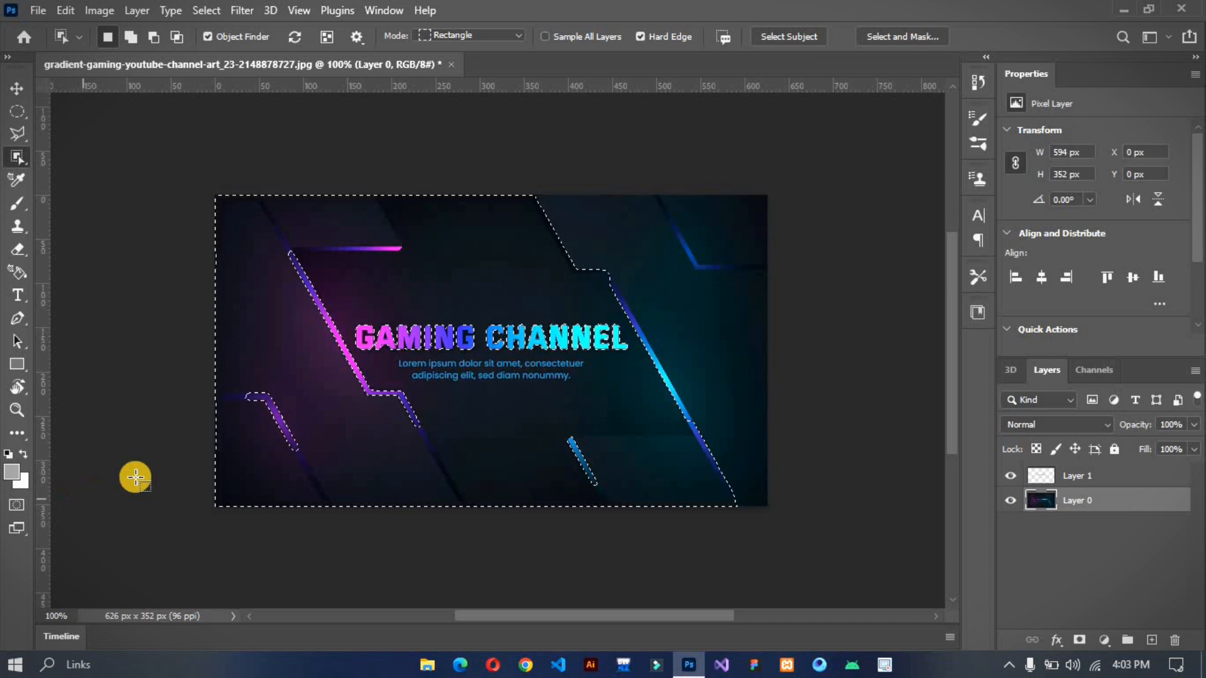
left_click(1121, 8)
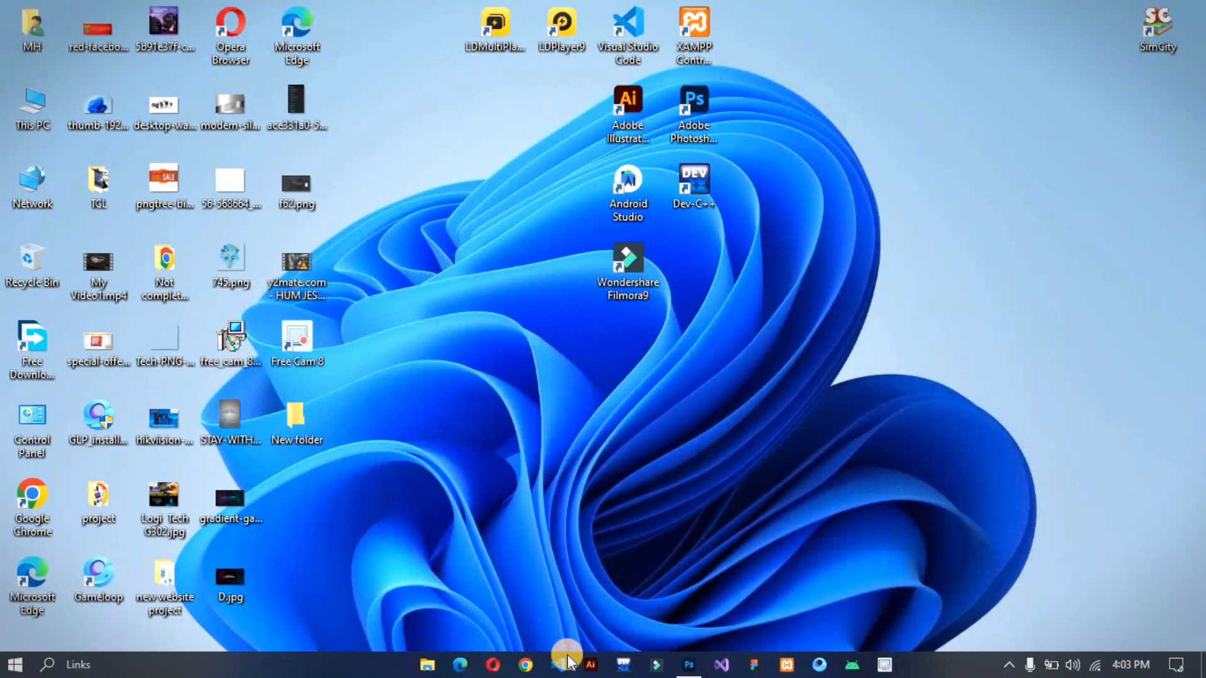
Search Google Images for 'cup' in a fresh browser tab
left_click(522, 667)
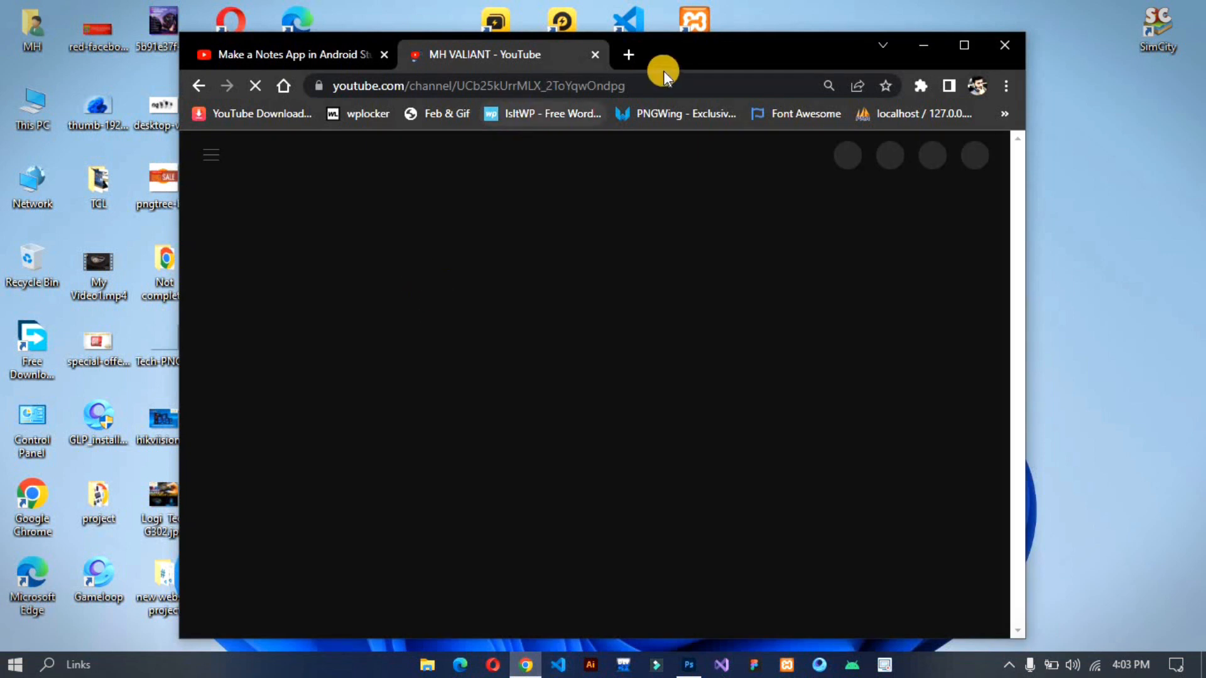
left_click(626, 57)
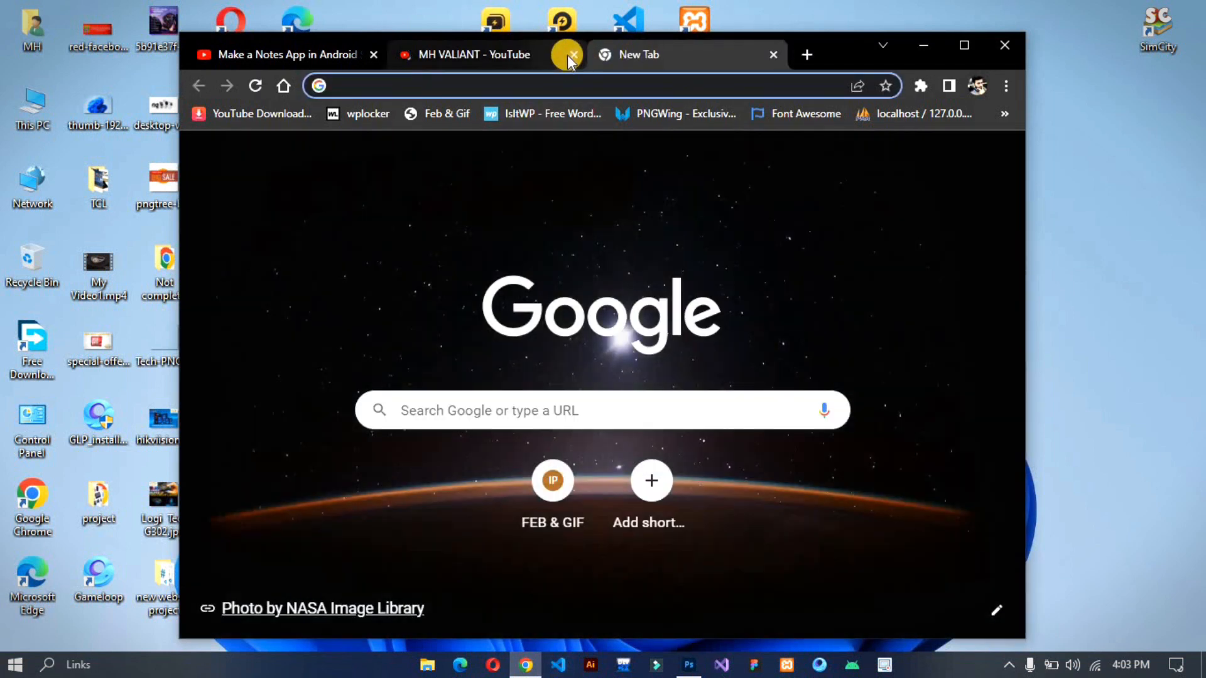
left_click(574, 54)
left_click(502, 81)
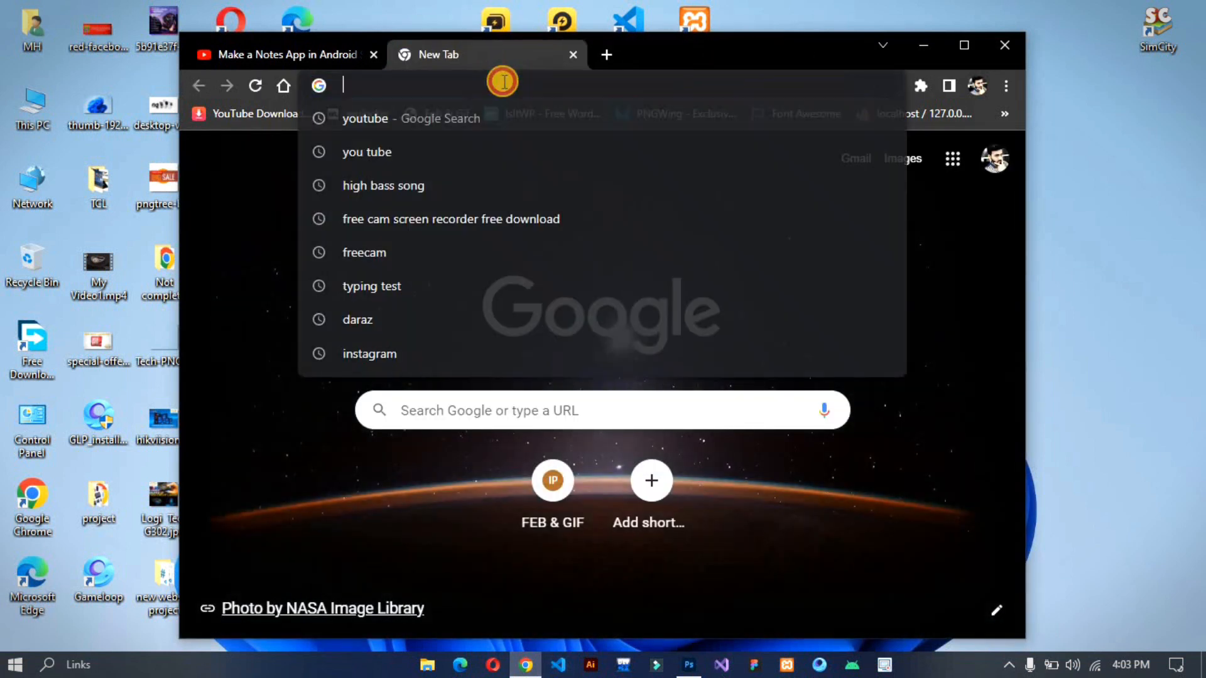
type("cup")
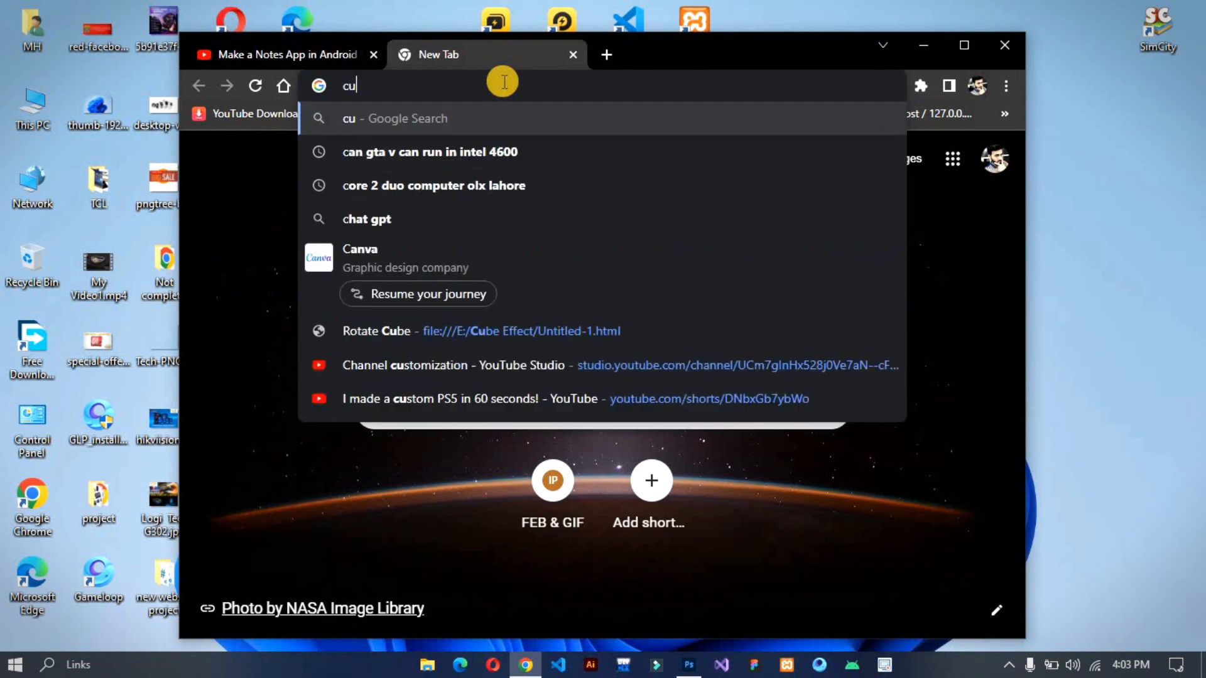
key("Return")
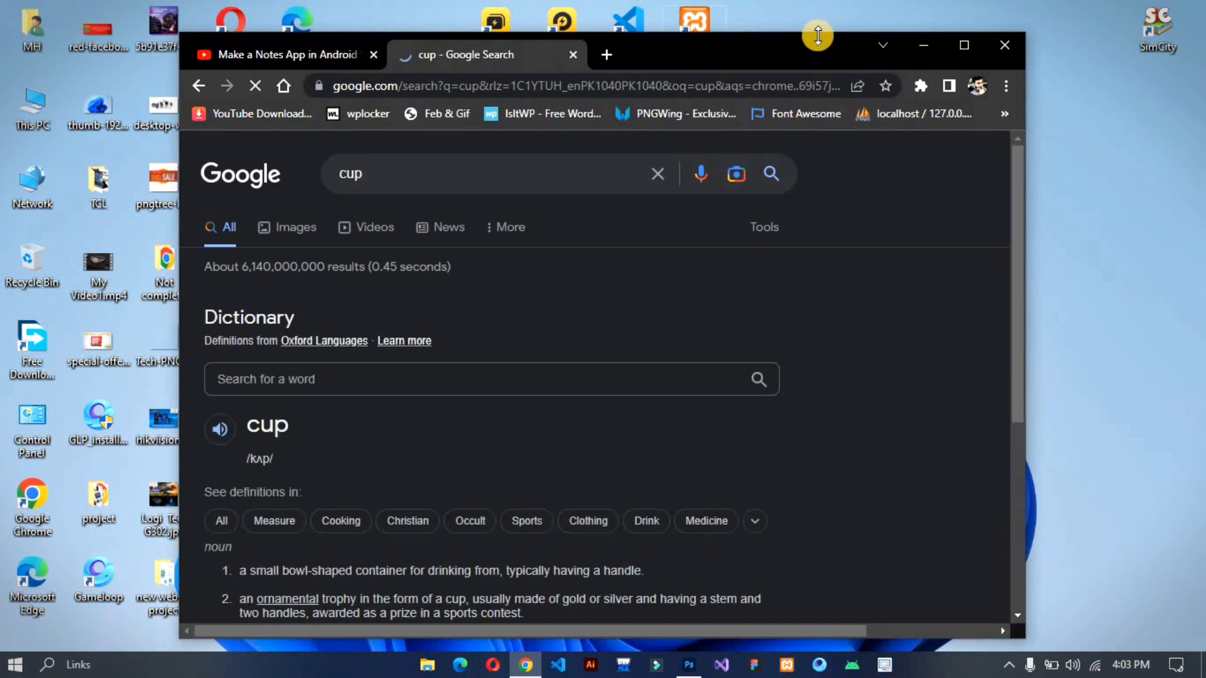
left_click(964, 44)
left_click(215, 192)
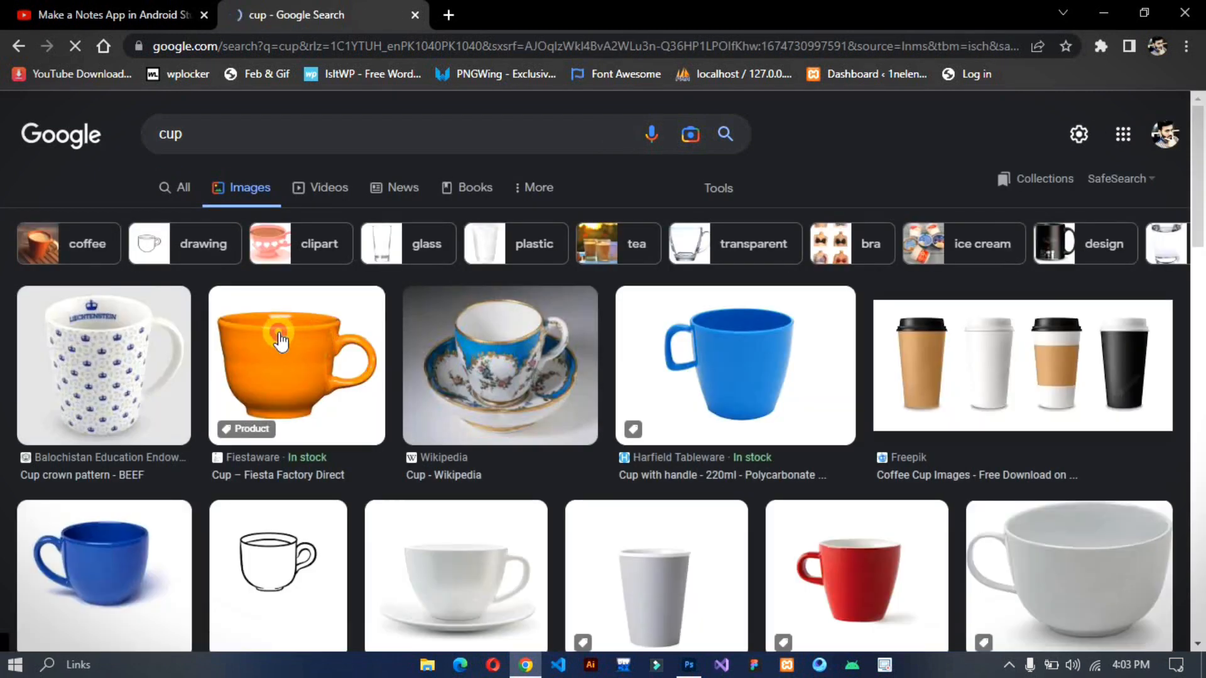
Download the orange cup image to the desktop as 452345_1500x.jpg and open it in Photoshop
left_click(280, 341)
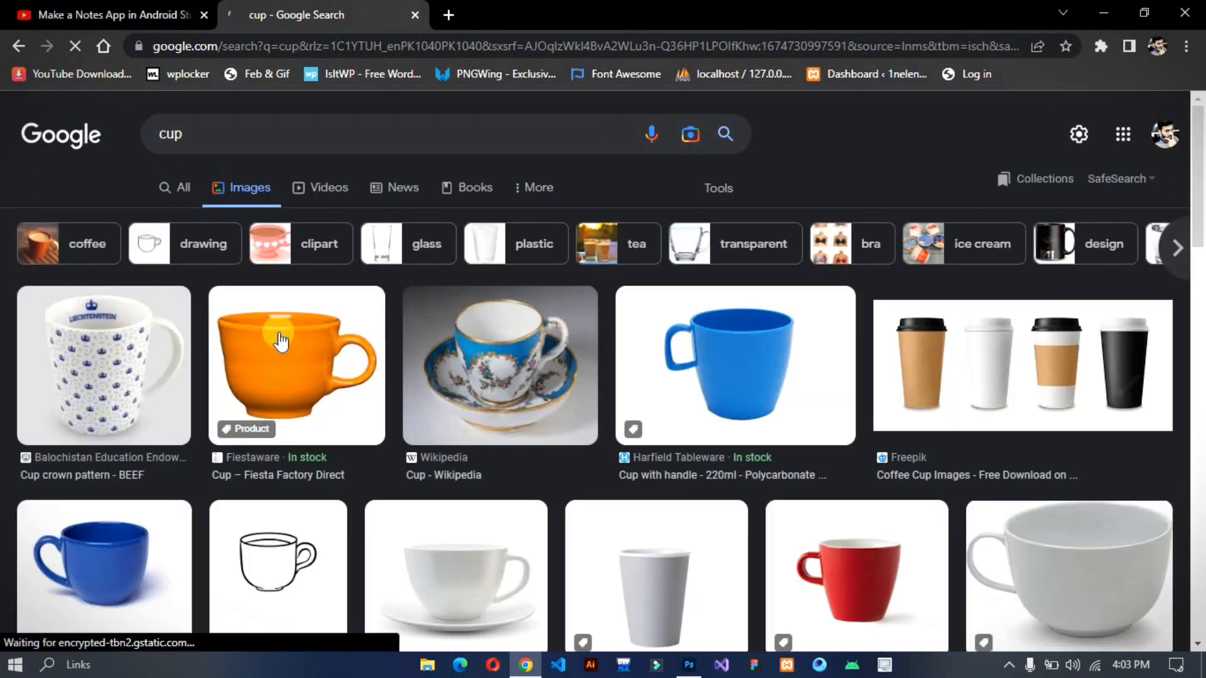
right_click(1026, 355)
left_click(1028, 219)
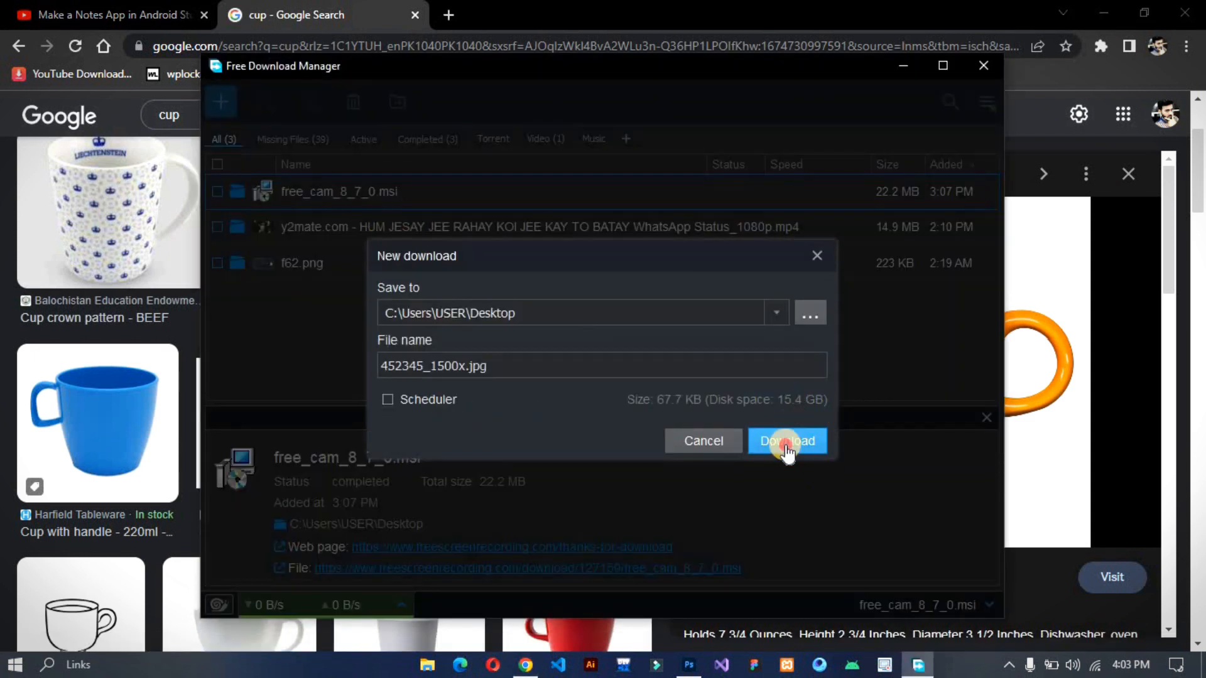
left_click(785, 442)
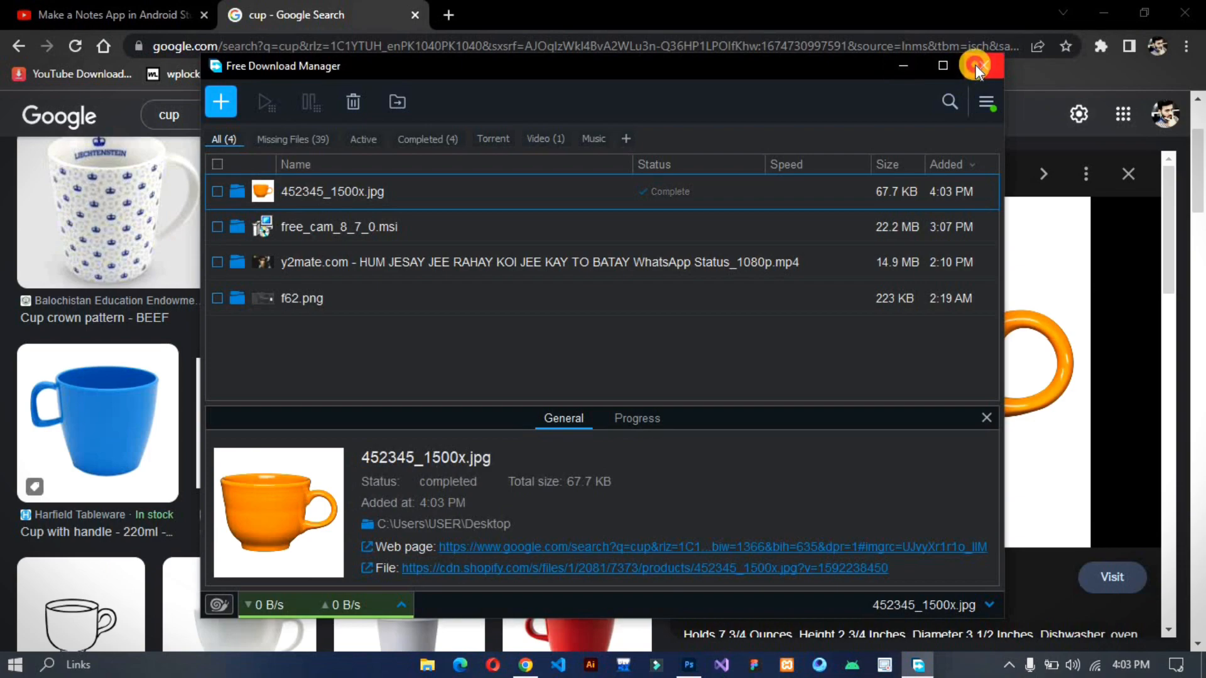
left_click(981, 65)
left_click(1105, 10)
left_click_drag(277, 478, 510, 61)
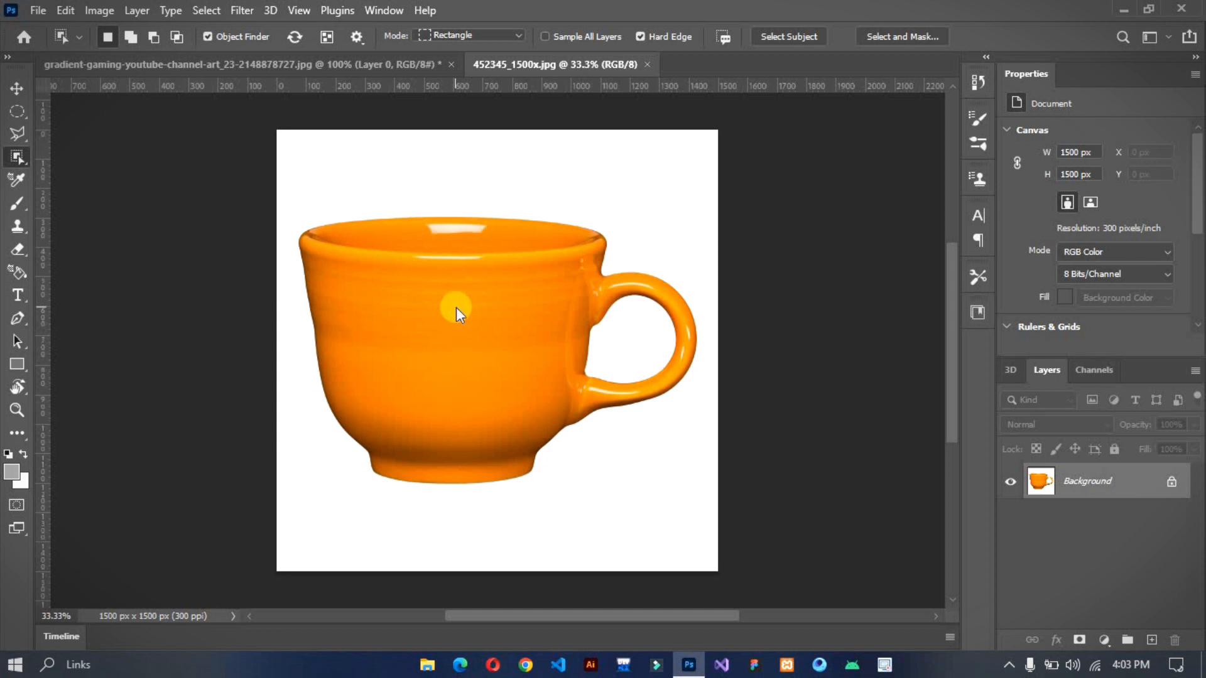
Isolate the orange cup on transparent Layer 1, then close the cup document without saving
left_click(456, 307)
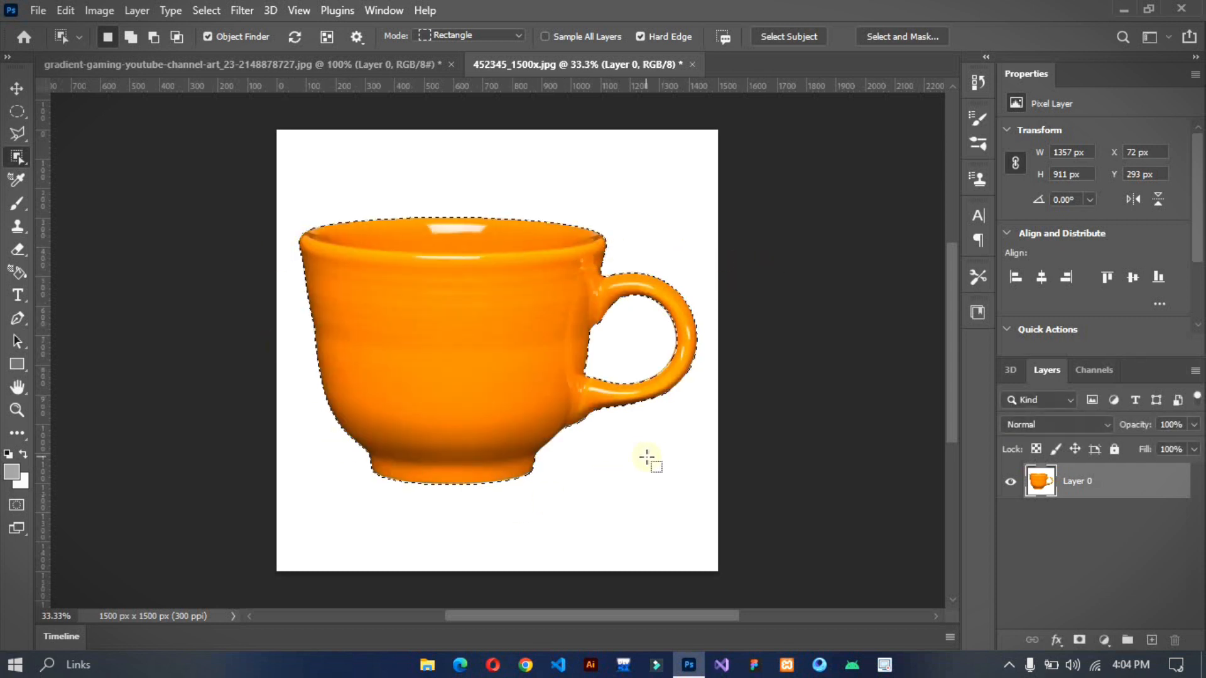
key("ctrl+j")
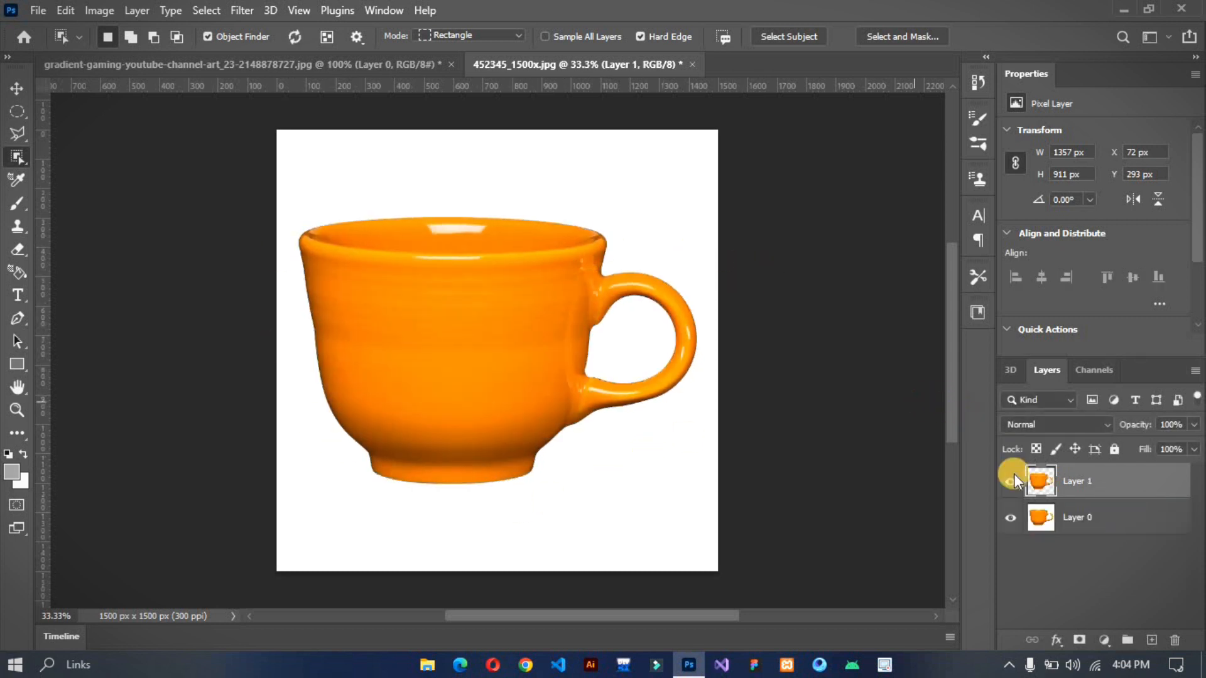
left_click(1010, 517)
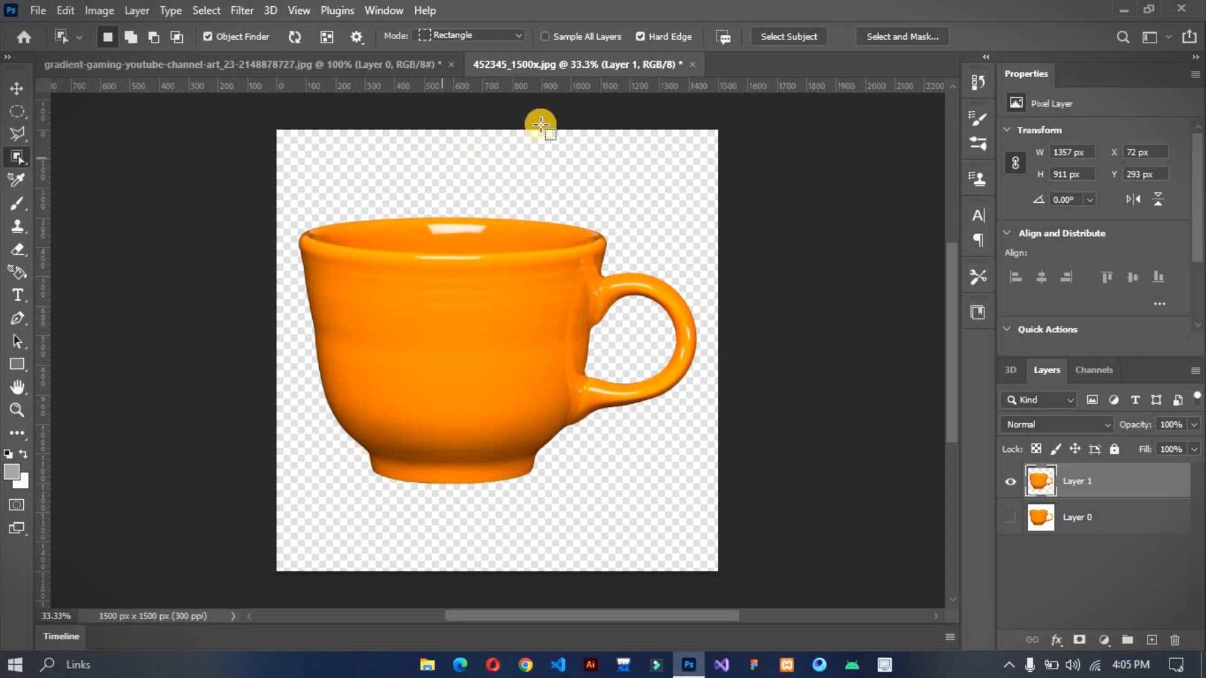
left_click(692, 64)
left_click(591, 259)
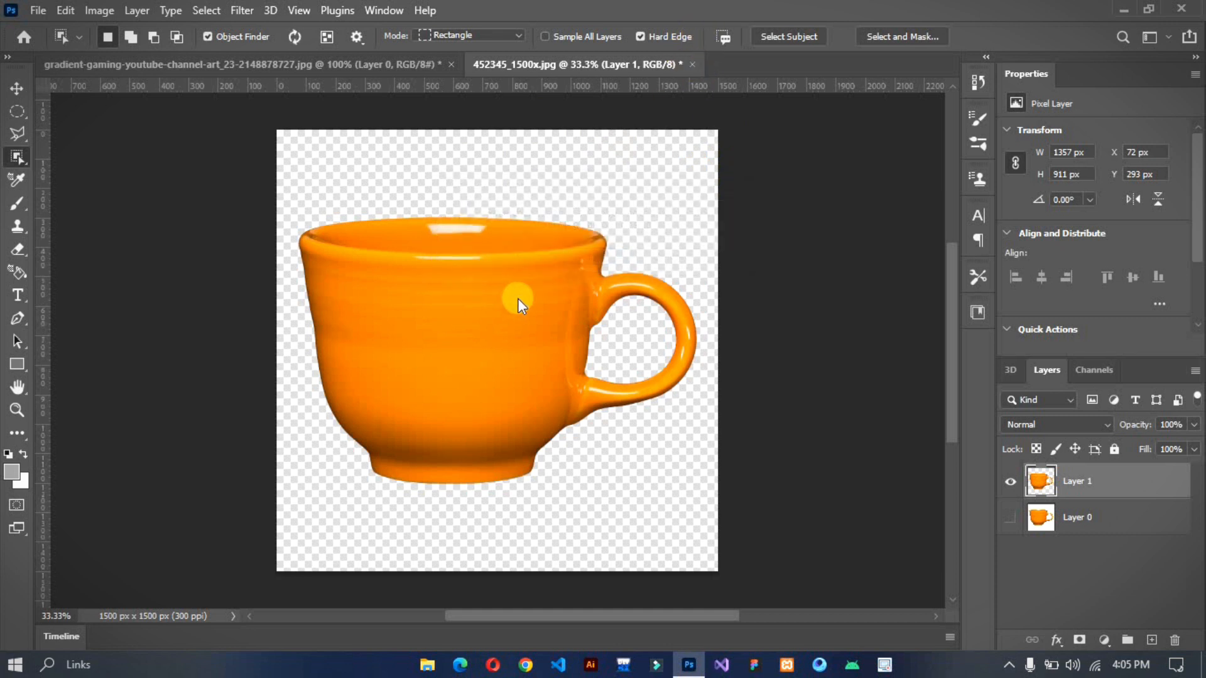
Select a colour region of the banner with the Magic Wand Tool
right_click(510, 275)
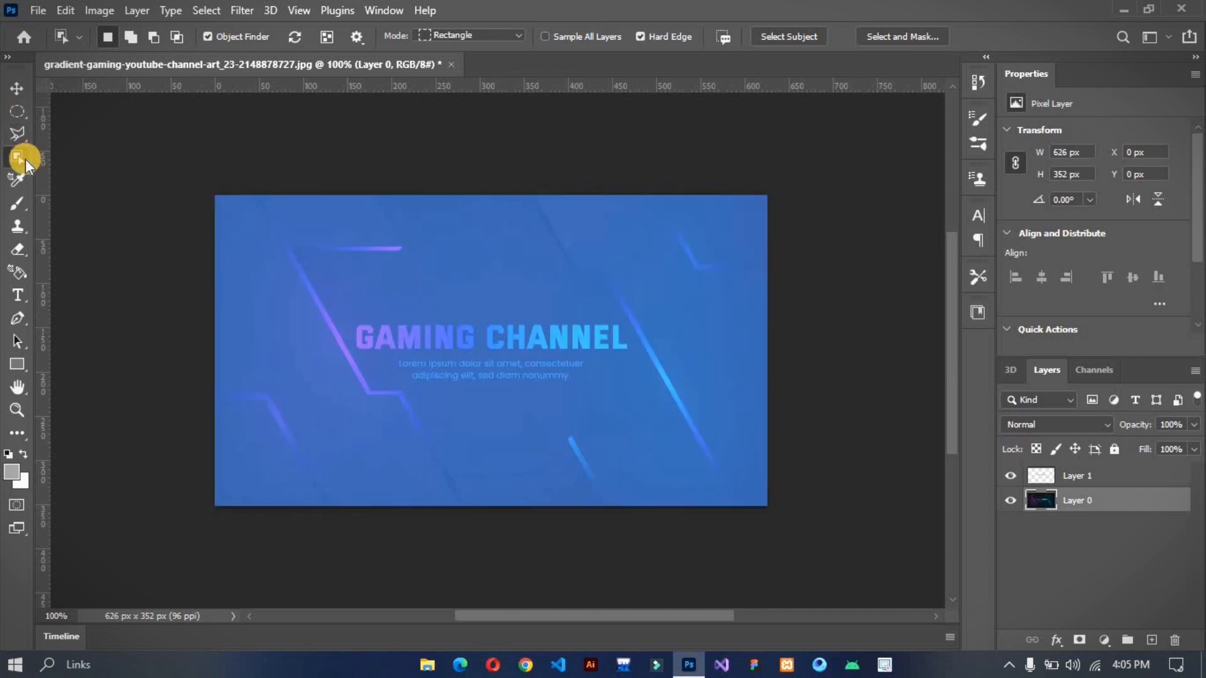
right_click(25, 159)
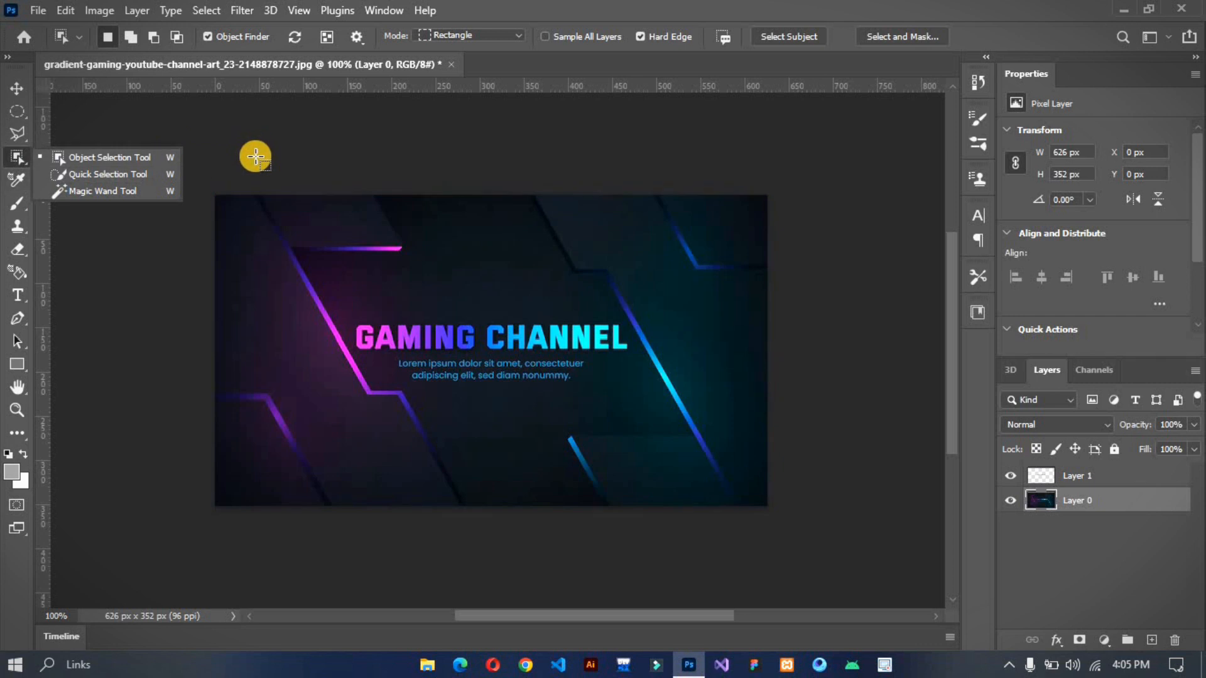
left_click(119, 191)
left_click(378, 296)
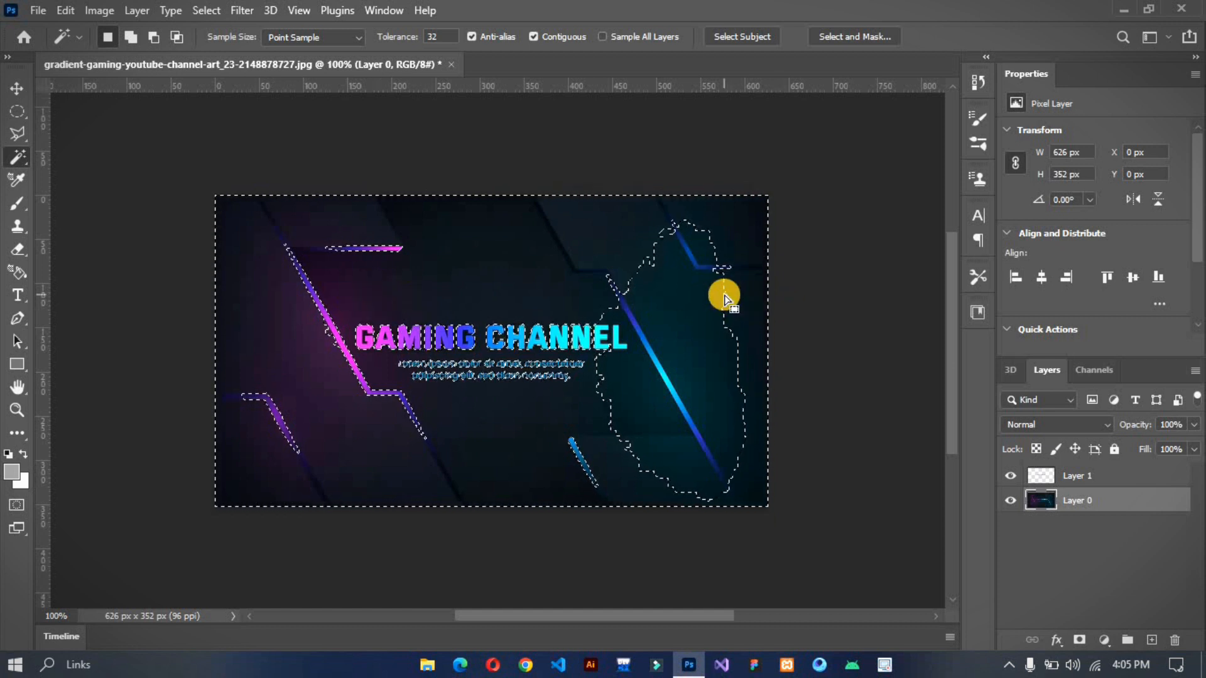
left_click(459, 317)
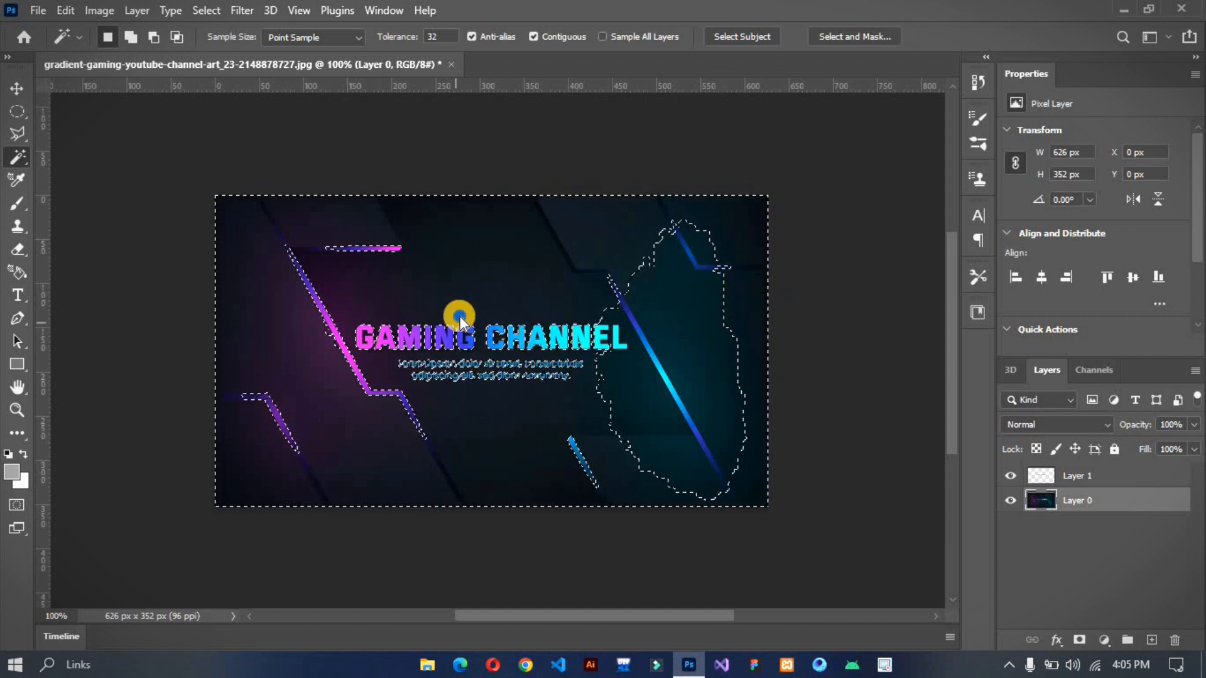
right_click(459, 317)
left_click(689, 326)
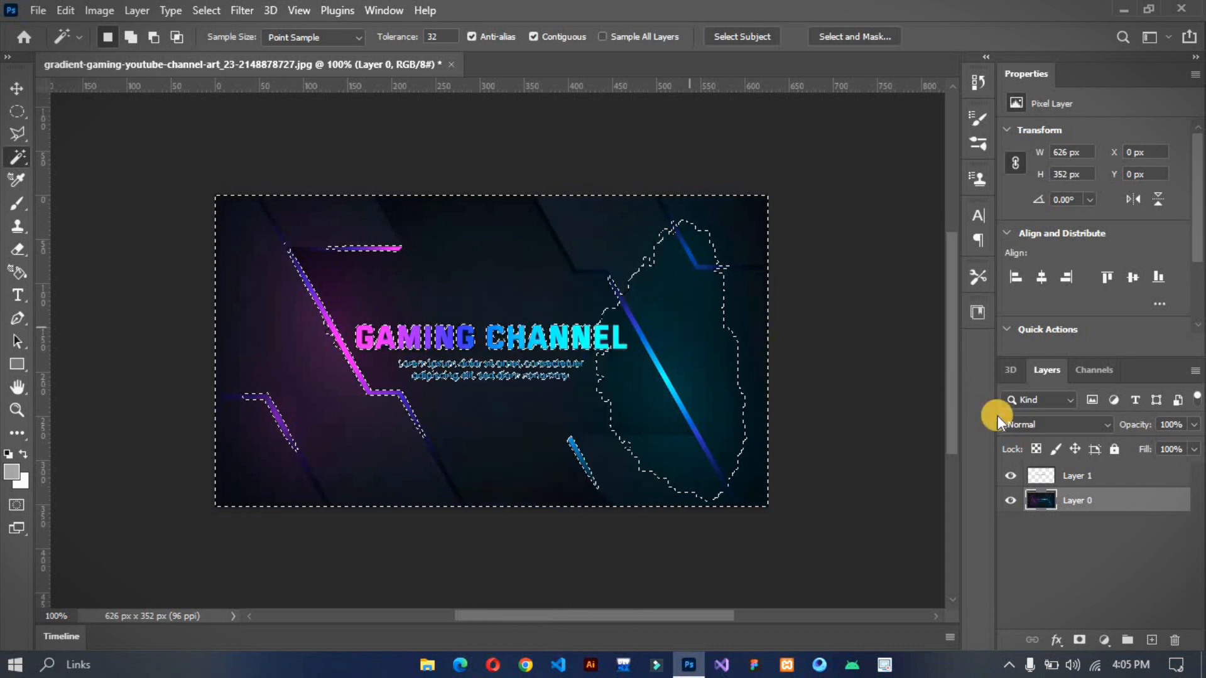
Deselect the banner and show the full list of extra tools
right_click(25, 160)
left_click(460, 254)
right_click(458, 254)
left_click(470, 263)
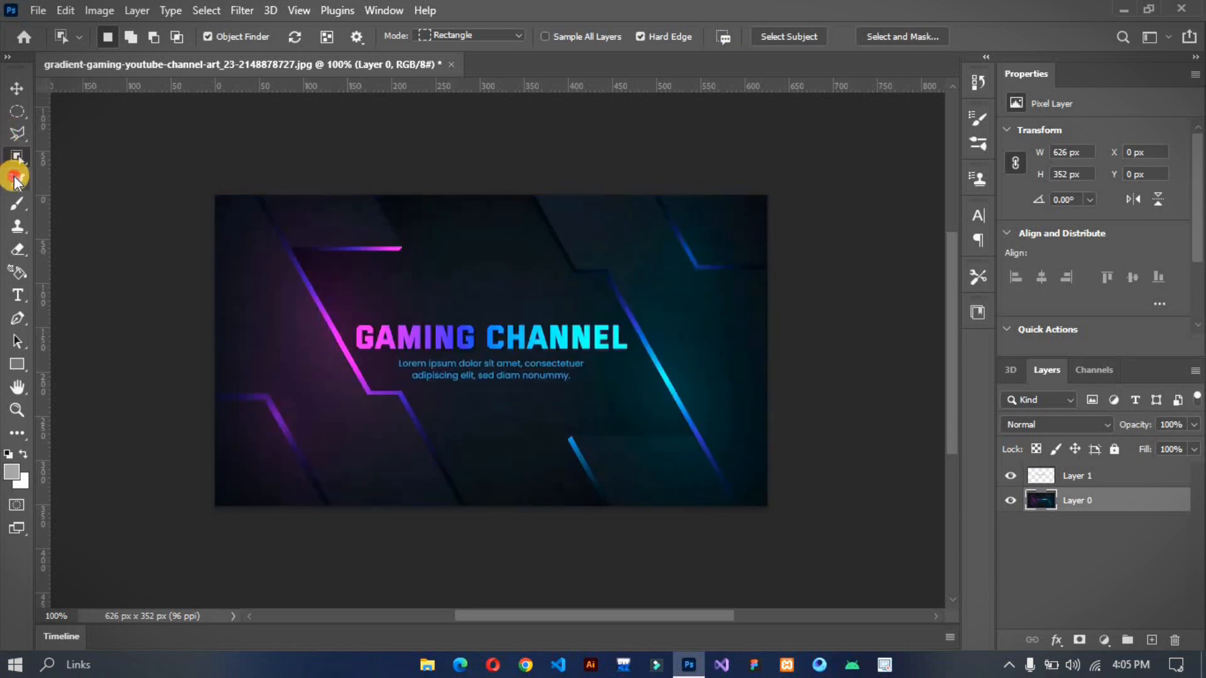
left_click(15, 179)
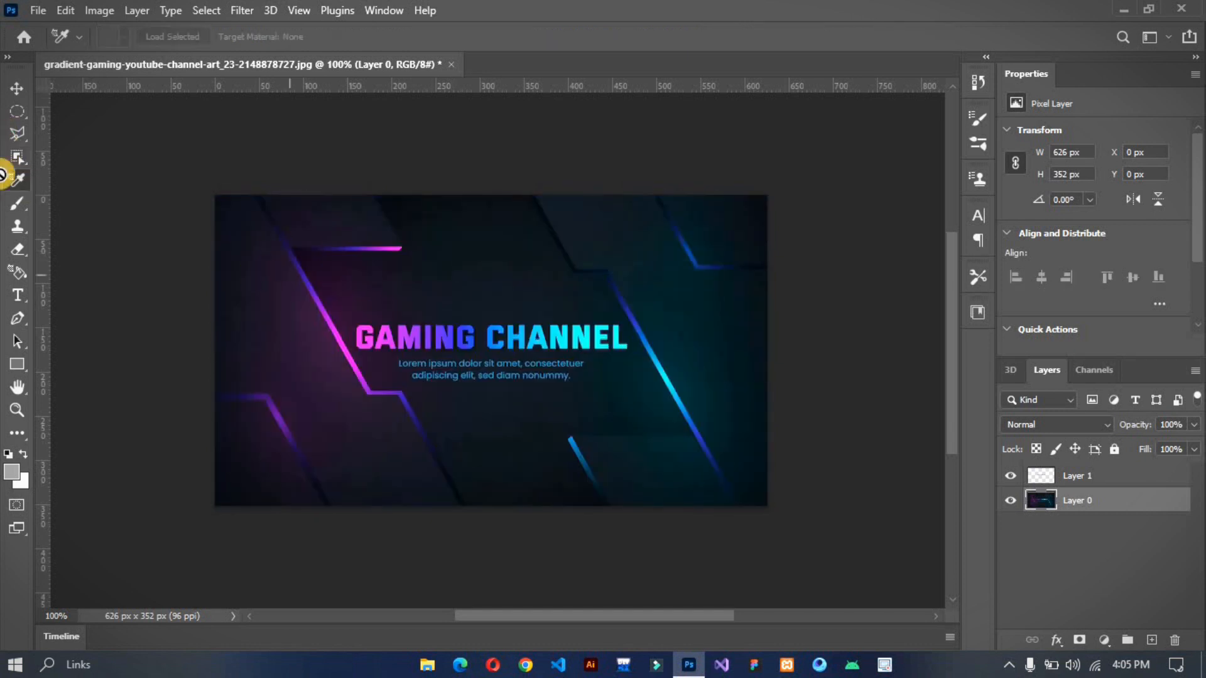
left_click(15, 435)
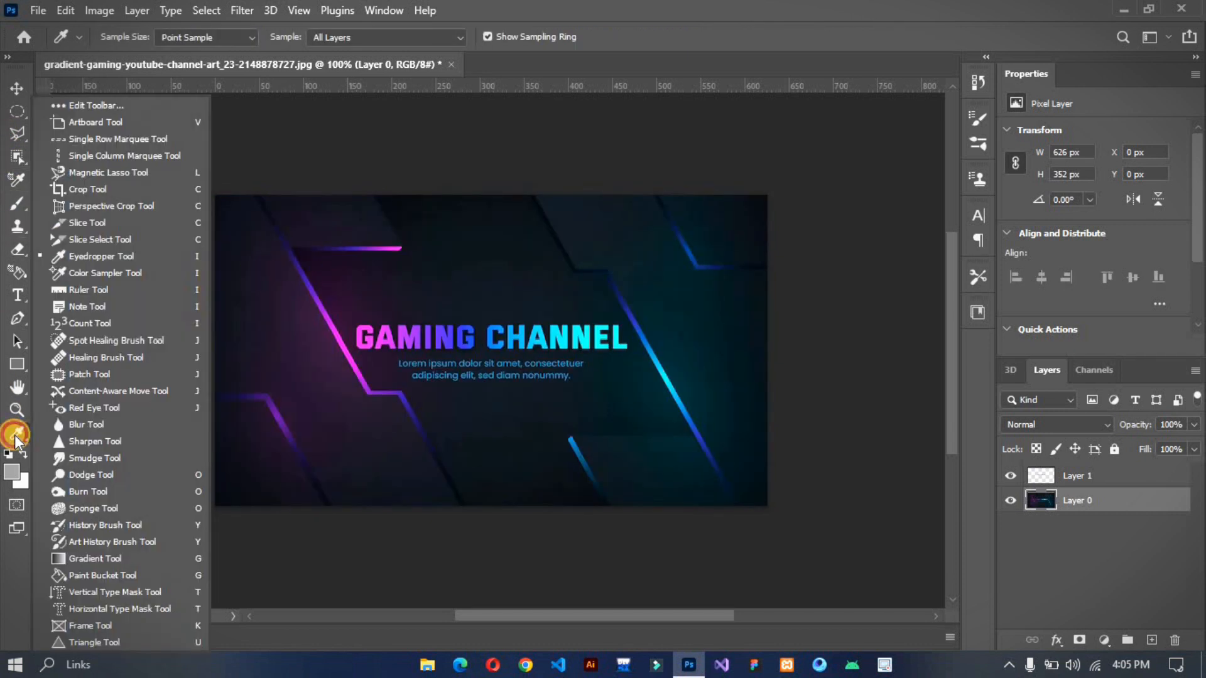
Place a colour sample point, then eyedrop the pink G and the dark teal background as foreground
left_click(85, 274)
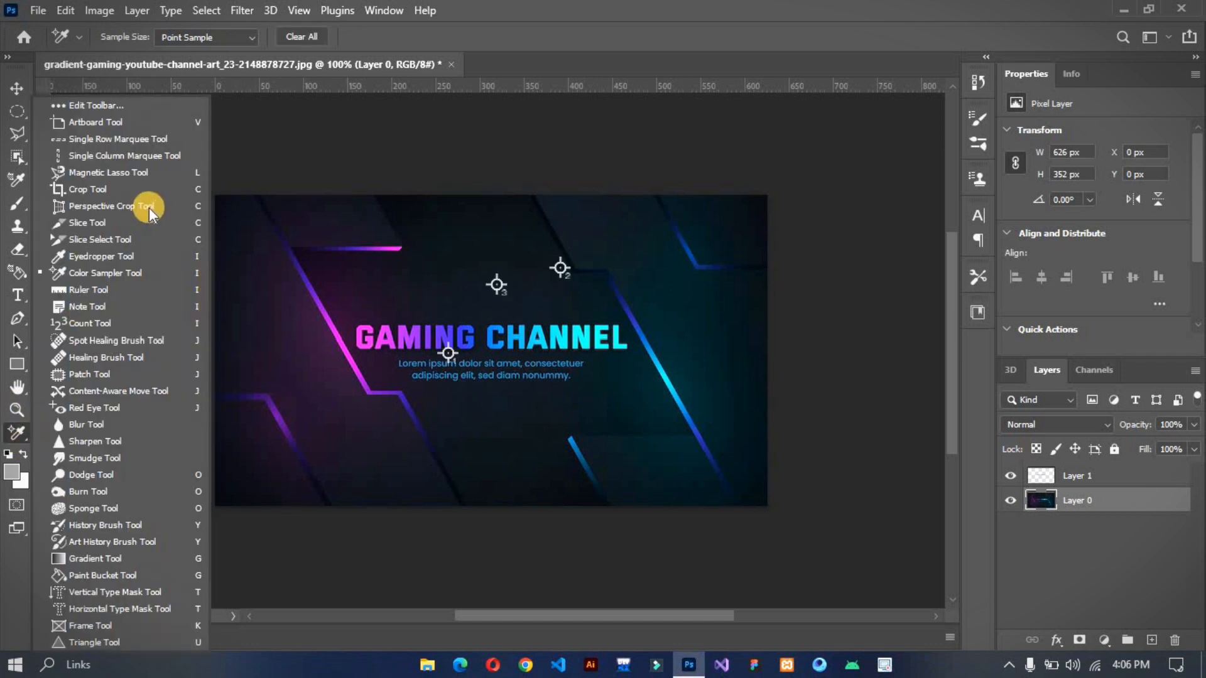
left_click(92, 258)
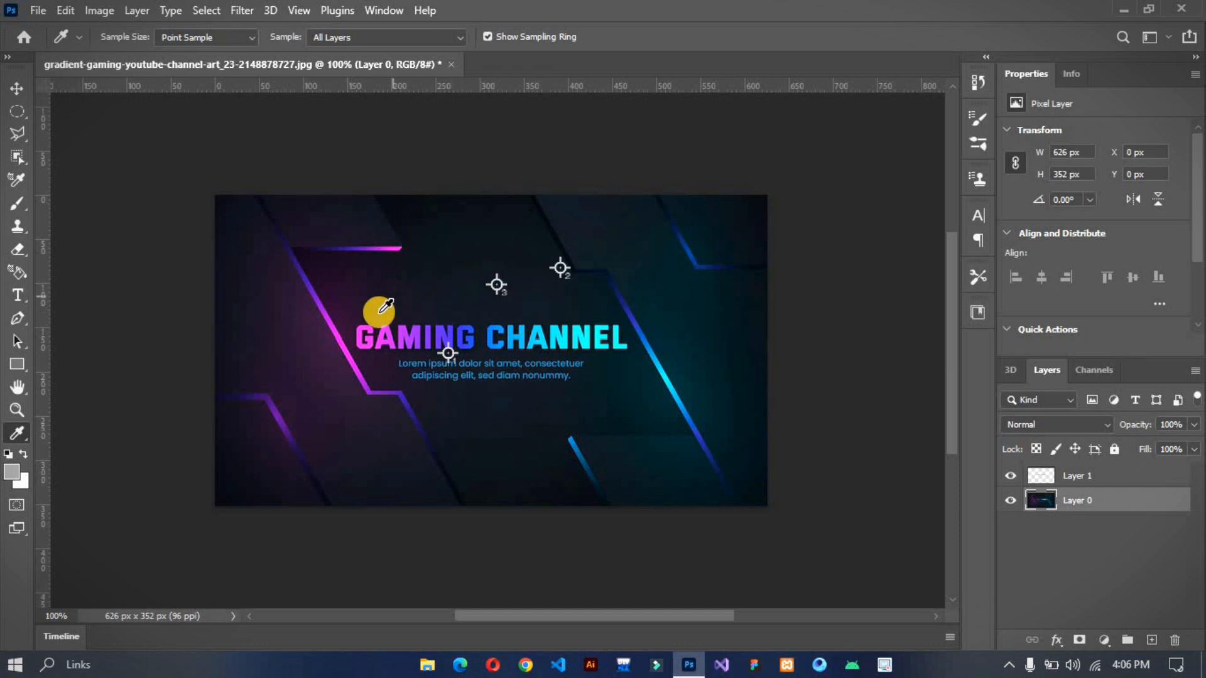
left_click(360, 332)
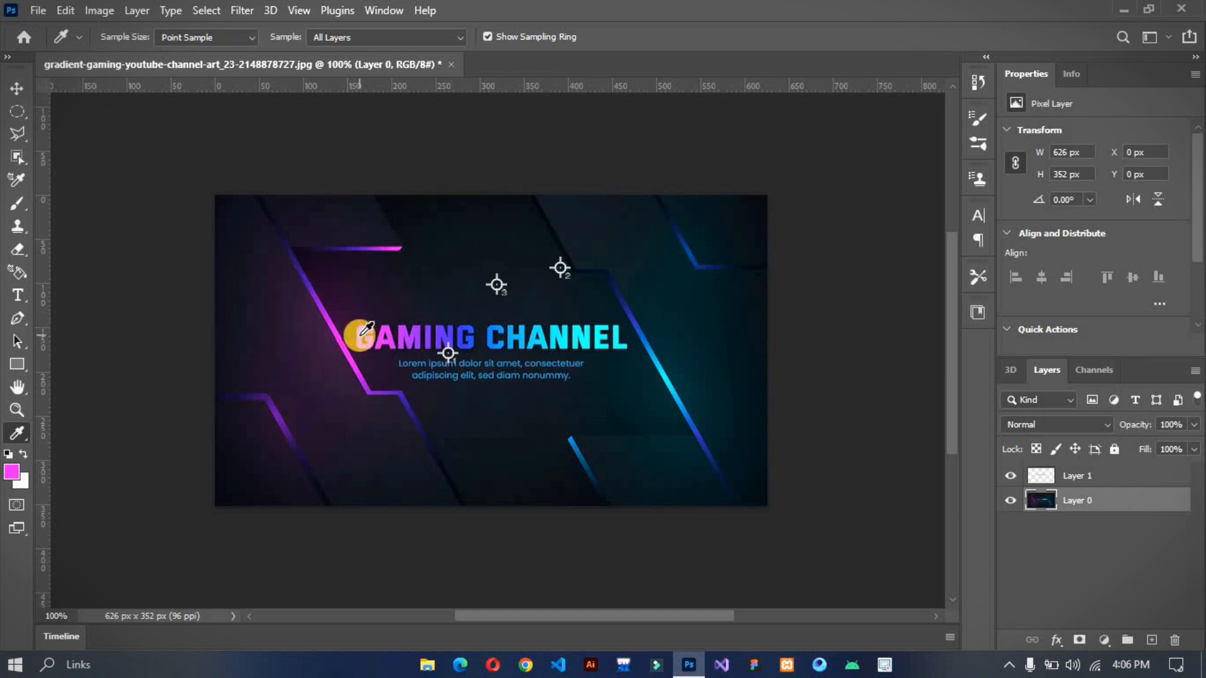
left_click(716, 371)
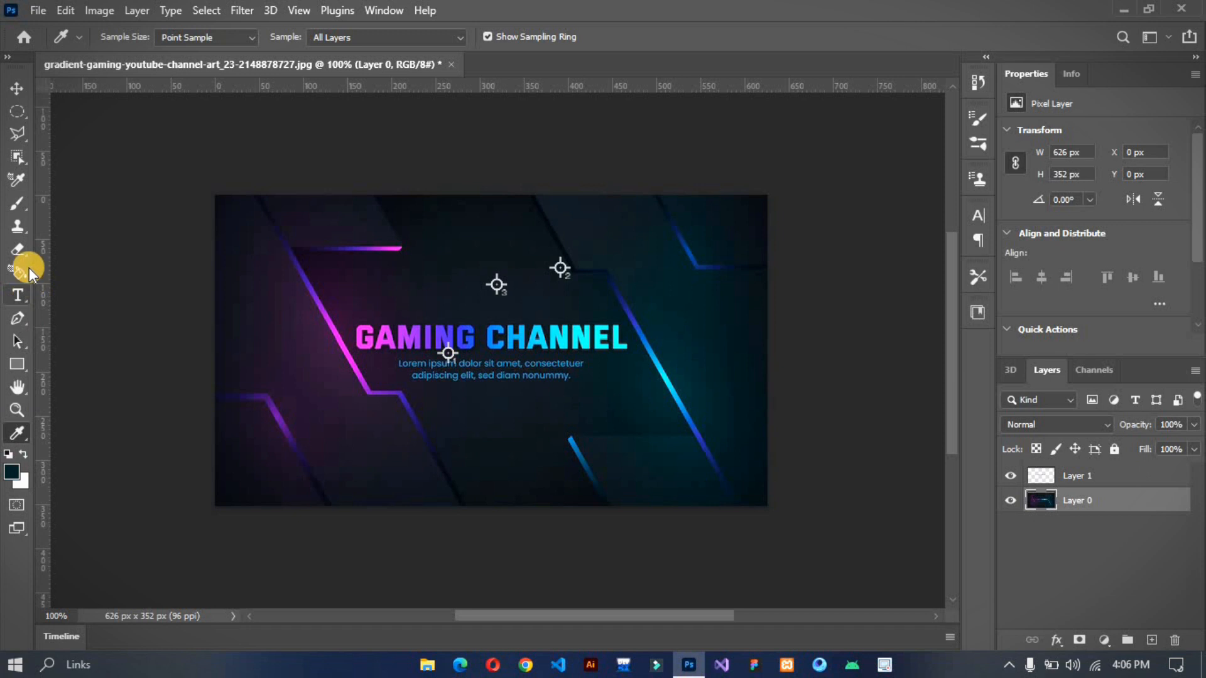
left_click(17, 251)
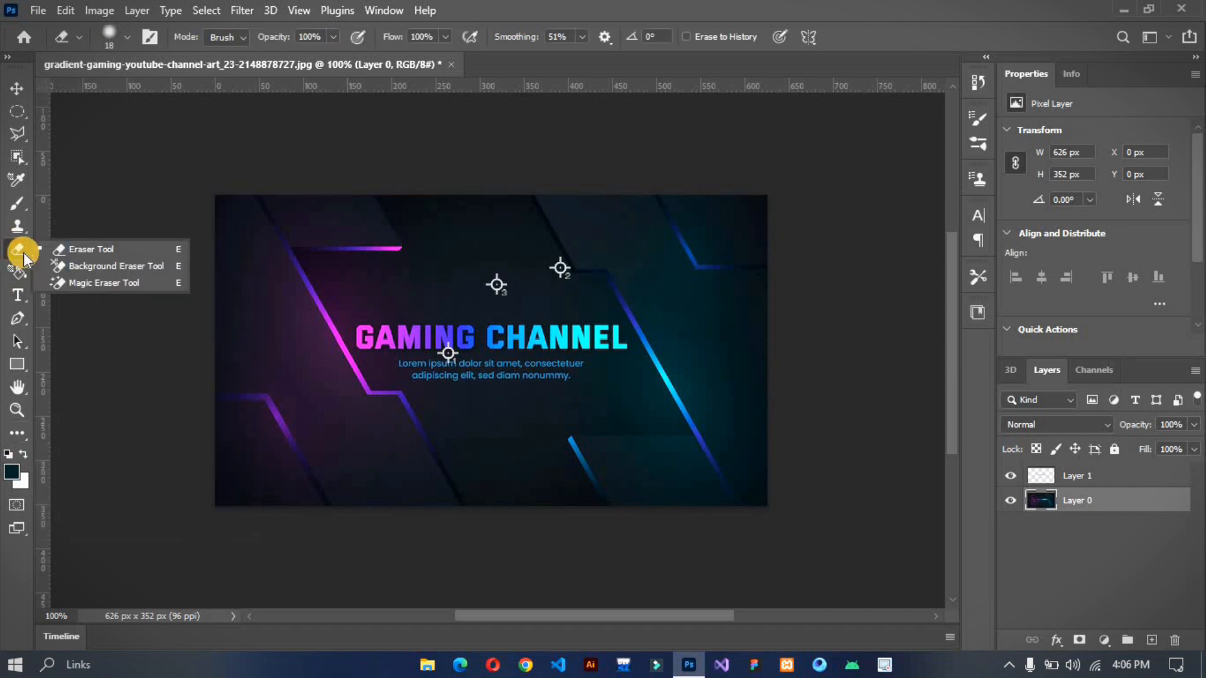
left_click(92, 251)
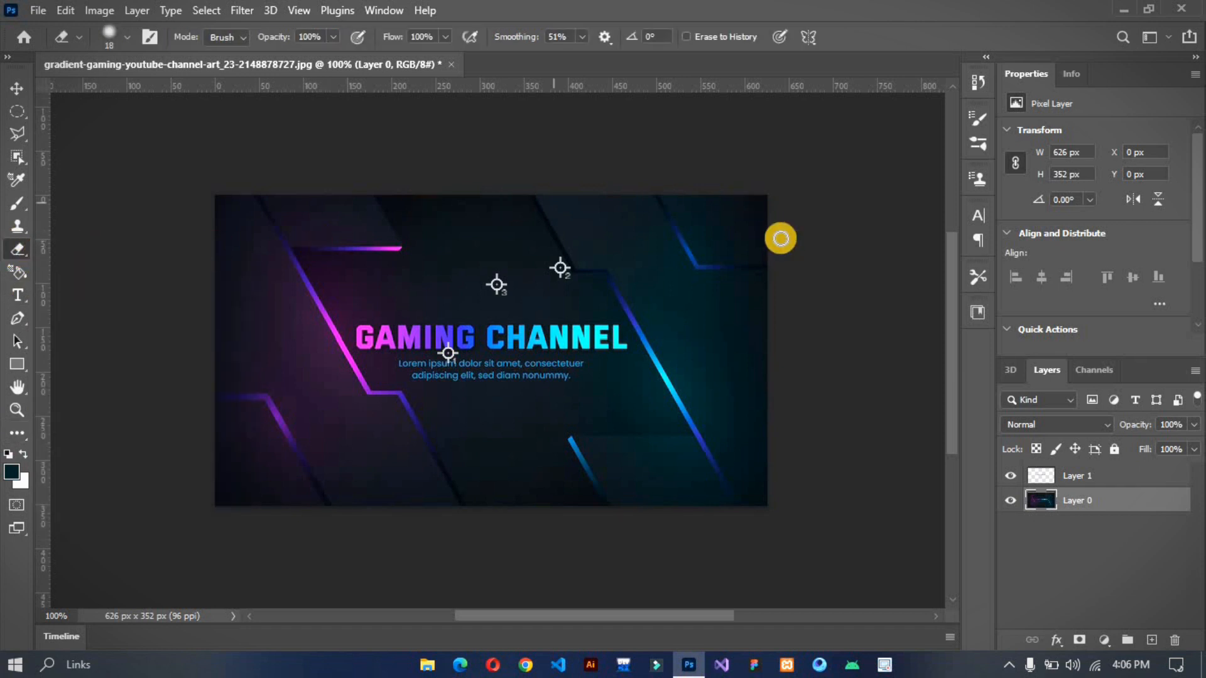
left_click_drag(645, 220, 474, 221)
left_click_drag(583, 259, 512, 279)
mouse_move(737, 341)
left_mouse_down()
mouse_move(686, 278)
mouse_move(582, 374)
mouse_move(382, 303)
mouse_move(350, 240)
mouse_move(345, 263)
left_mouse_up()
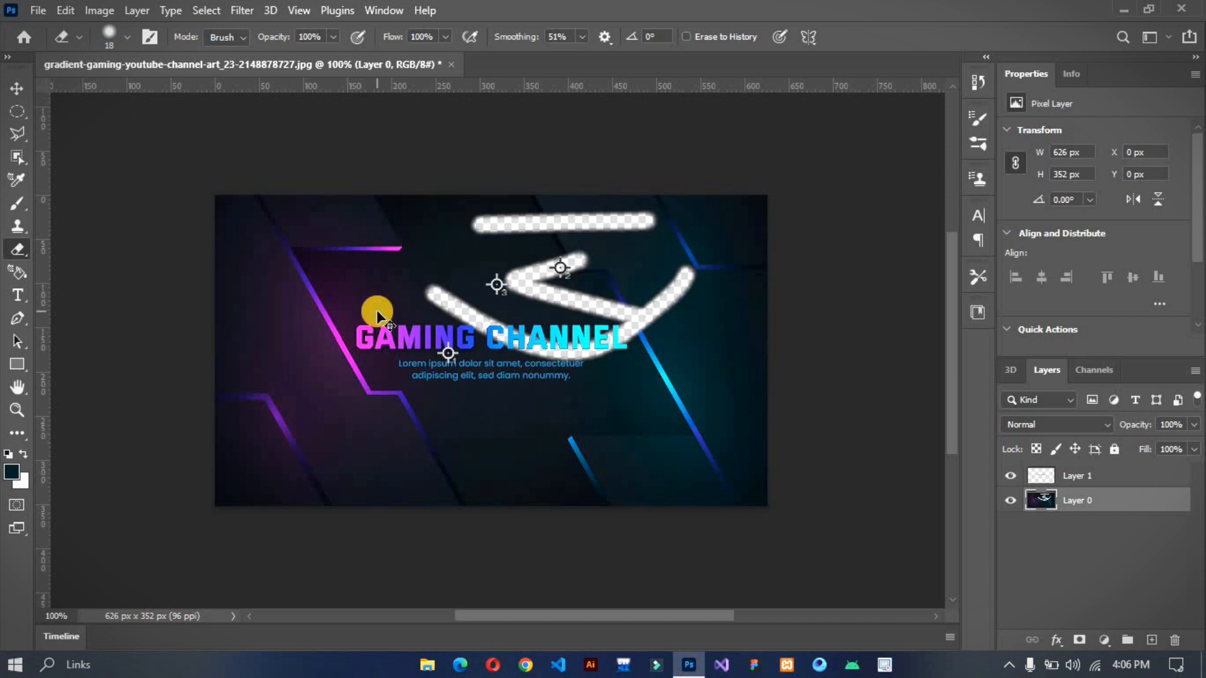
key("ctrl+z")
key("ctrl+z")
key("ctrl+z")
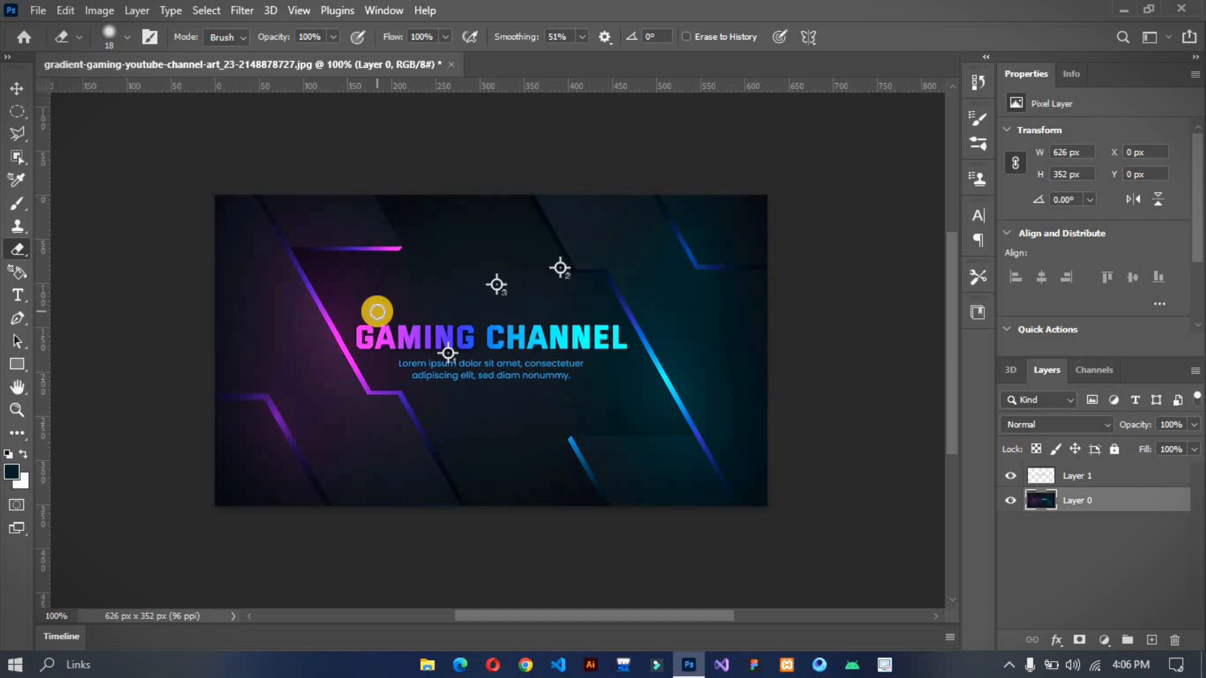
left_click_drag(24, 436, 148, 277)
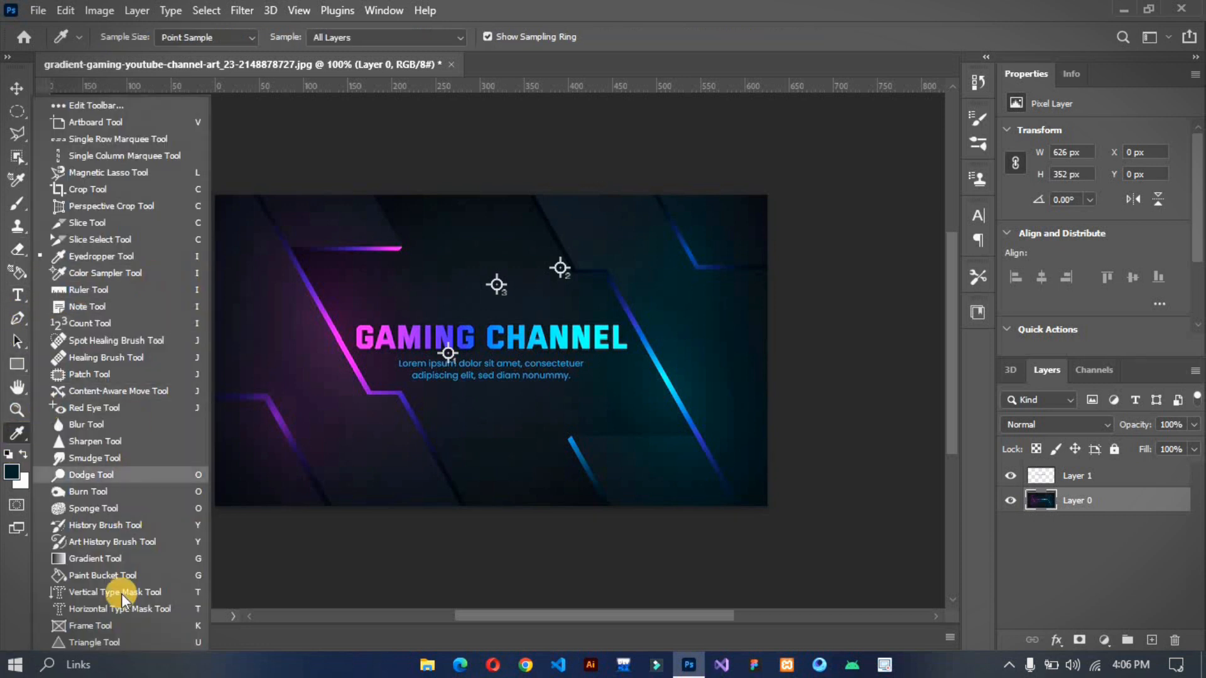
left_click(111, 577)
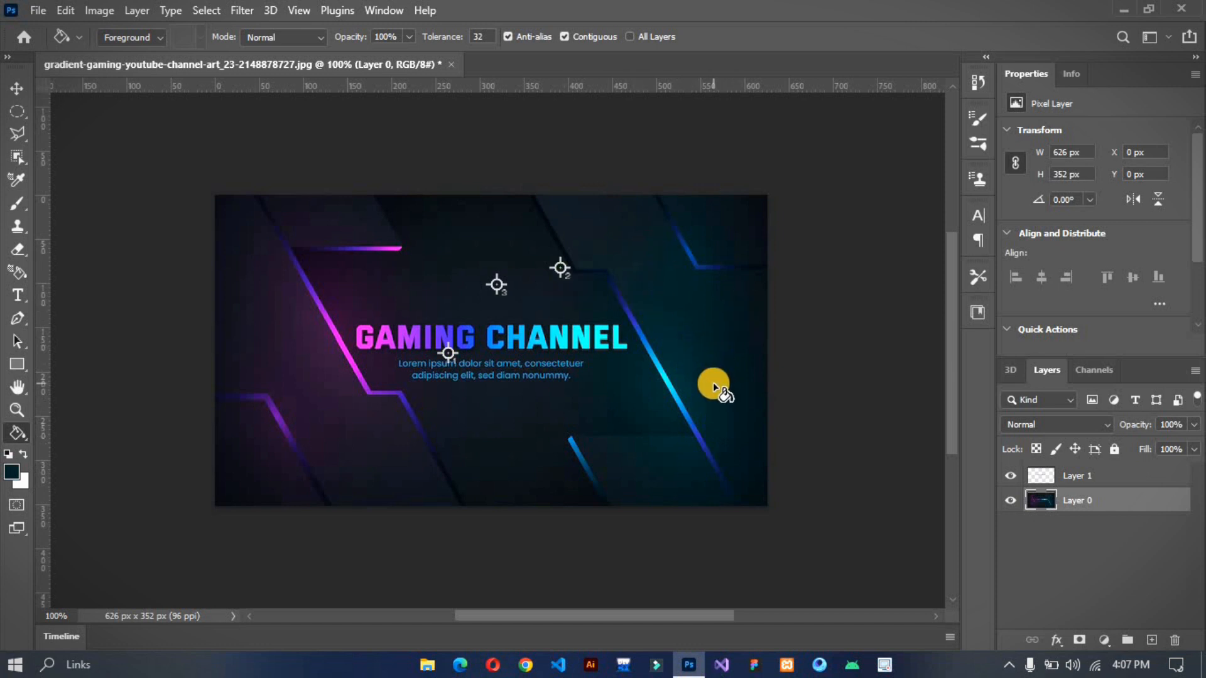
left_click(43, 13)
Create a new A3 document and confirm the banner's dark teal foreground colour
left_click(47, 25)
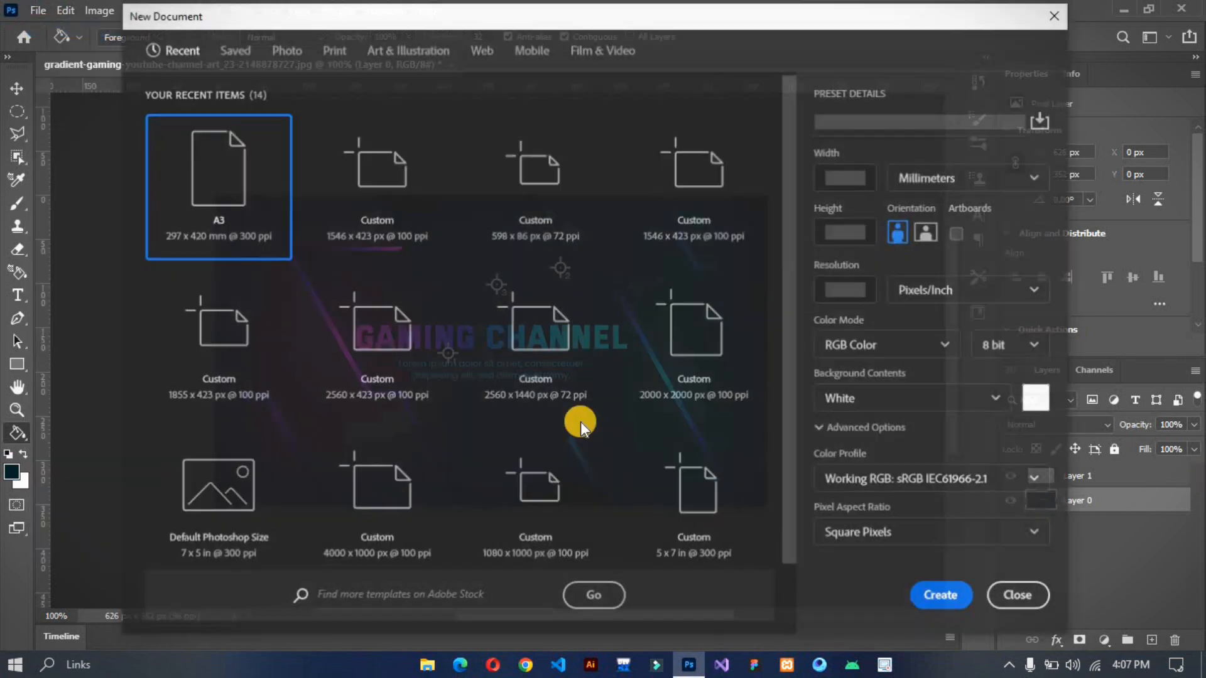
left_click(936, 596)
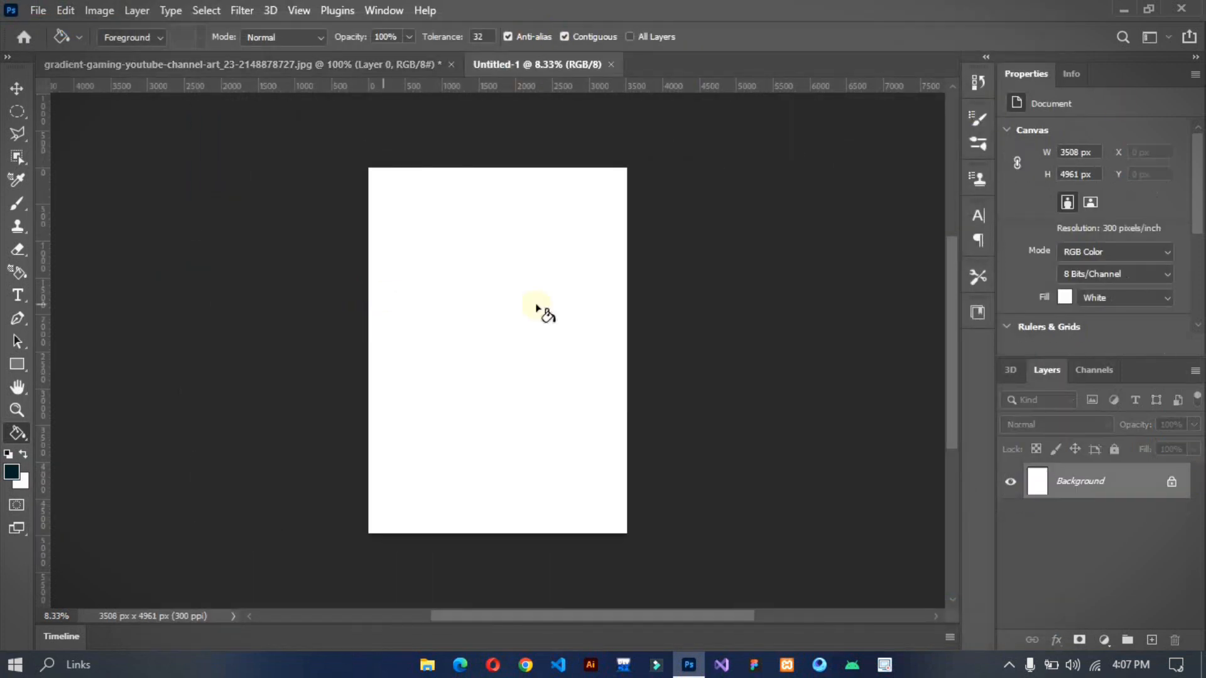
left_click(283, 62)
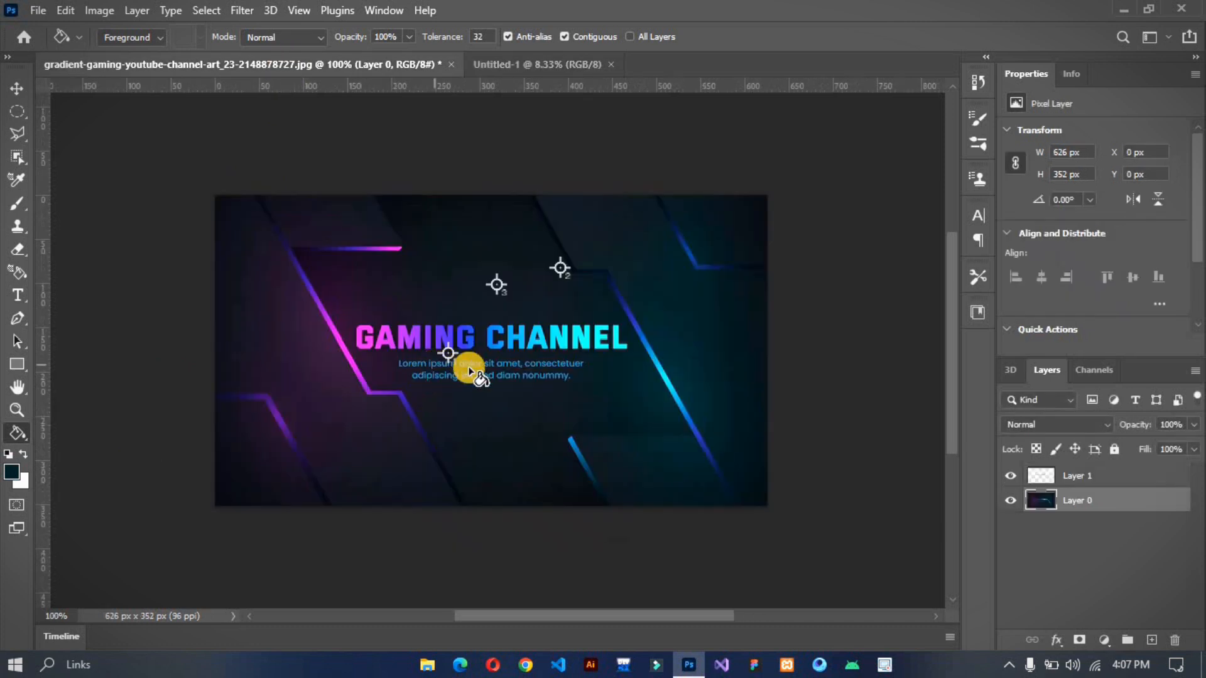
left_click(10, 481)
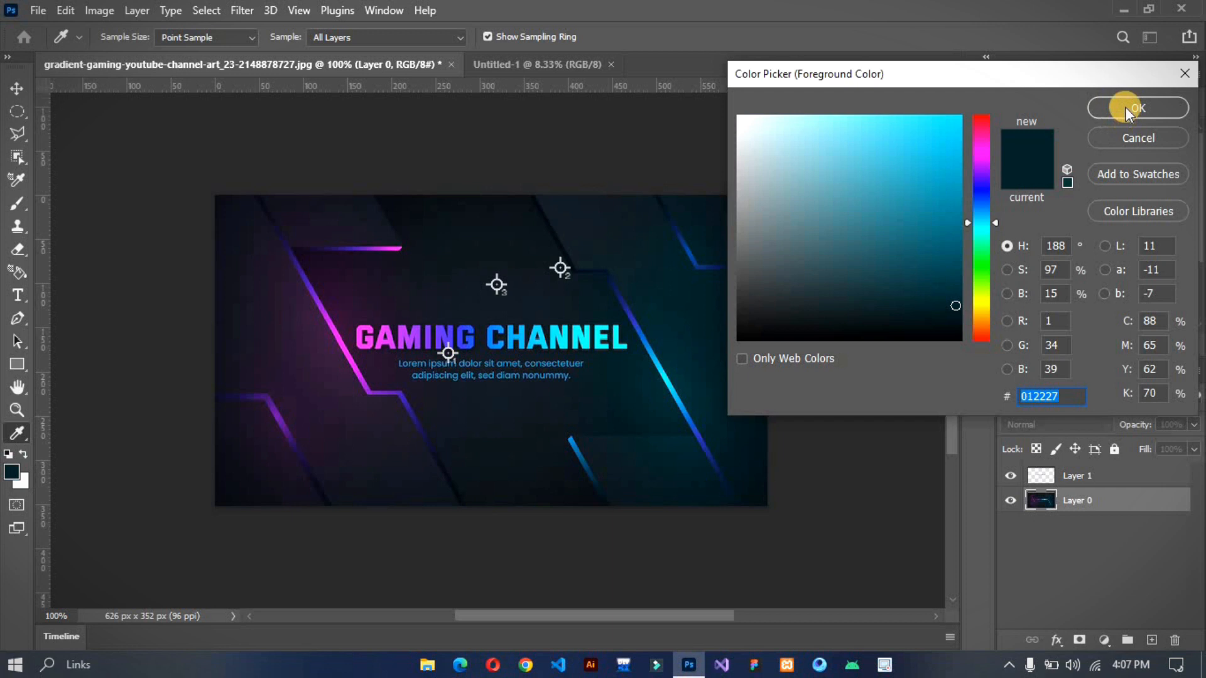
left_click(1125, 107)
Fill the Untitled-1 canvas with dark teal #012227 and bring up Hue/Saturation
left_click(489, 69)
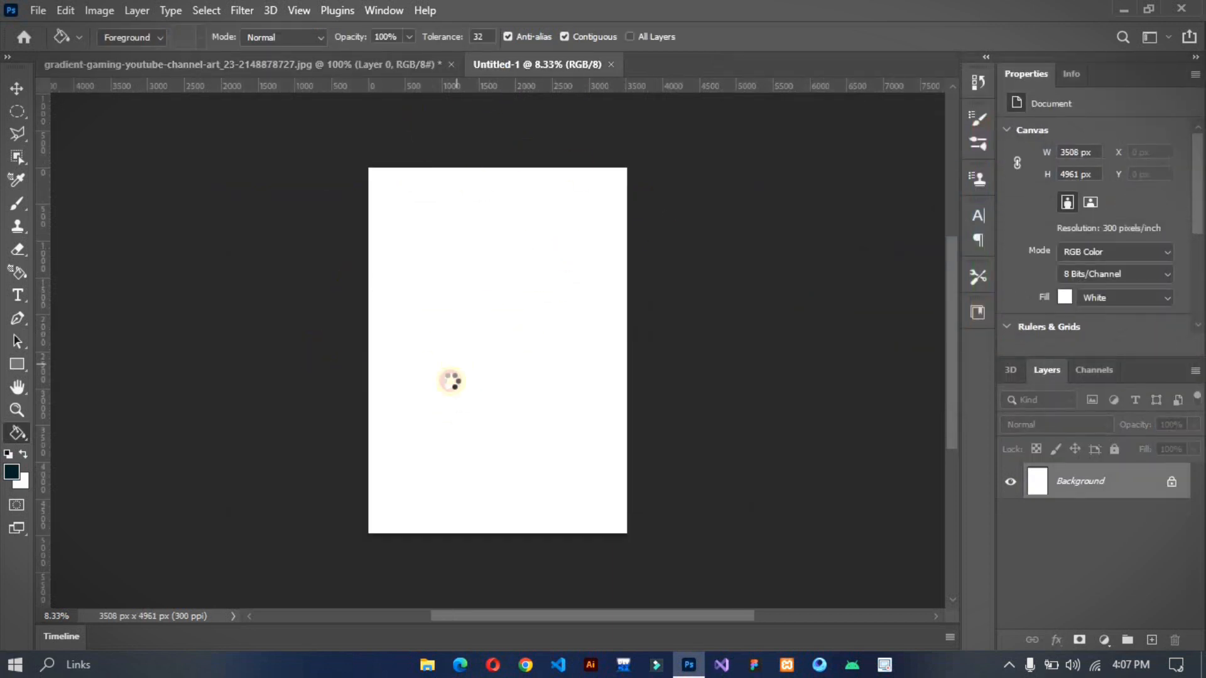
left_click(451, 380)
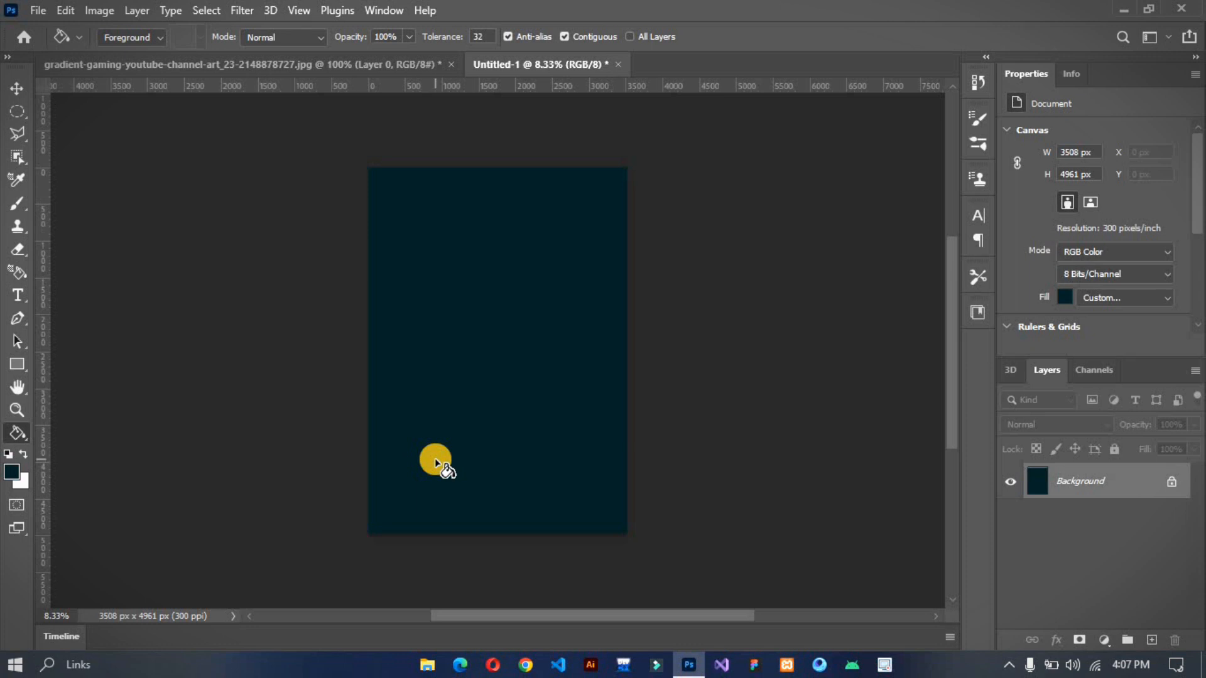
key("ctrl+u")
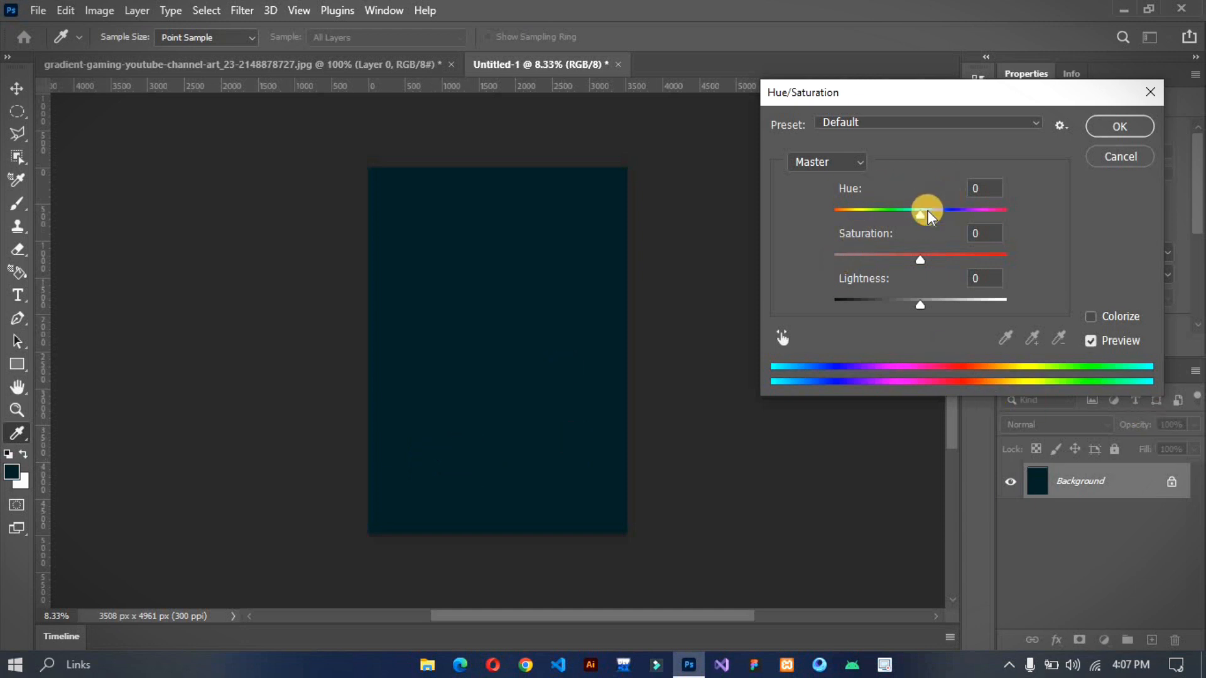
Apply Hue +16, Saturation +74, Lightness -56 to the Untitled-1 canvas
left_click_drag(920, 216, 986, 208)
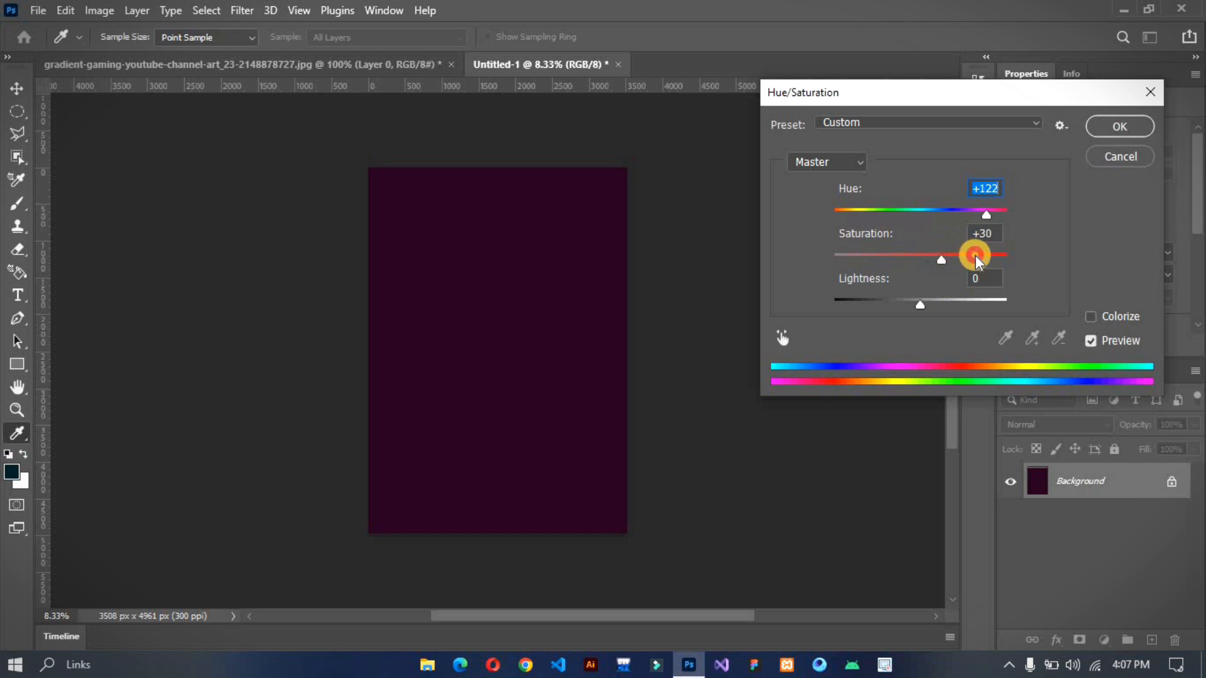
left_click_drag(987, 258, 970, 264)
mouse_move(943, 211)
left_mouse_down()
mouse_move(841, 210)
mouse_move(935, 209)
left_mouse_up()
left_click_drag(918, 306, 873, 305)
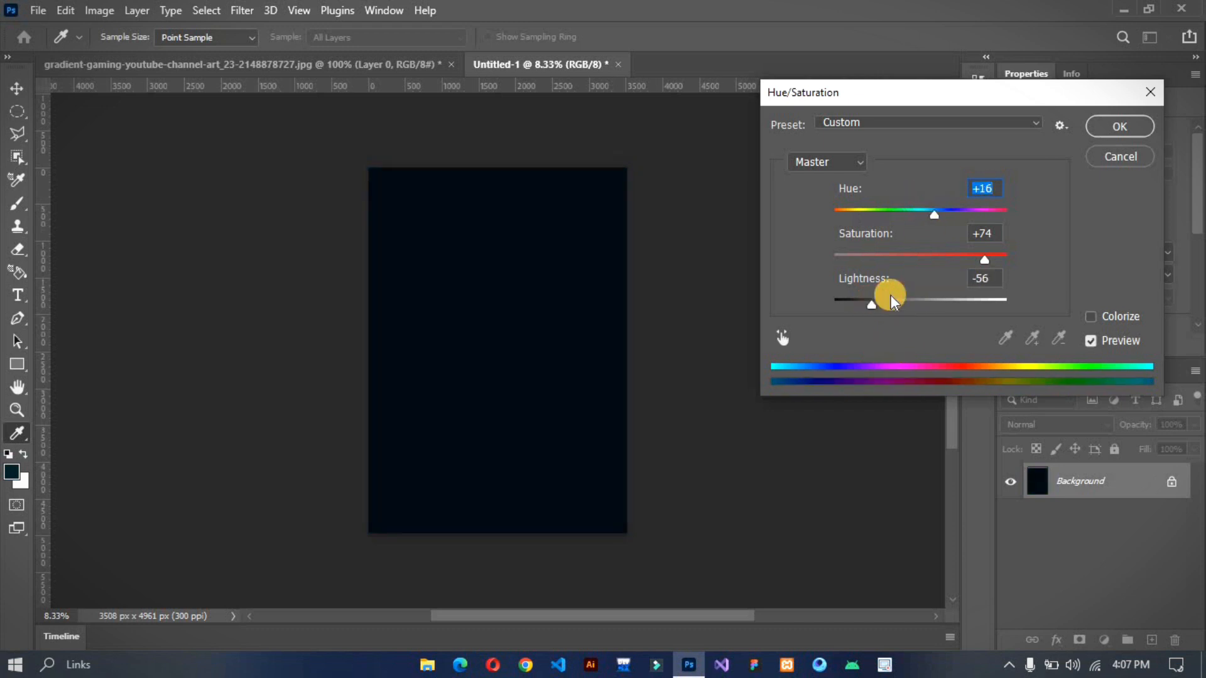
left_click(1119, 126)
key("g")
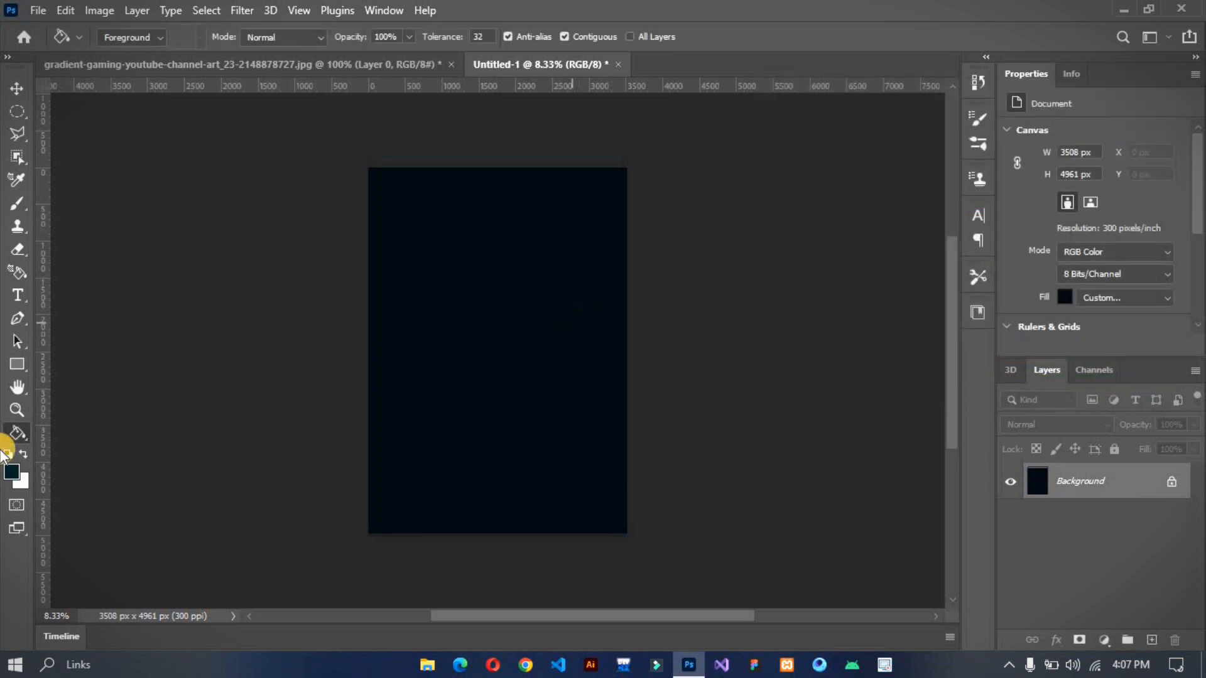
Back on the gaming banner, delete the Lorem ipsum text layer
left_click(263, 63)
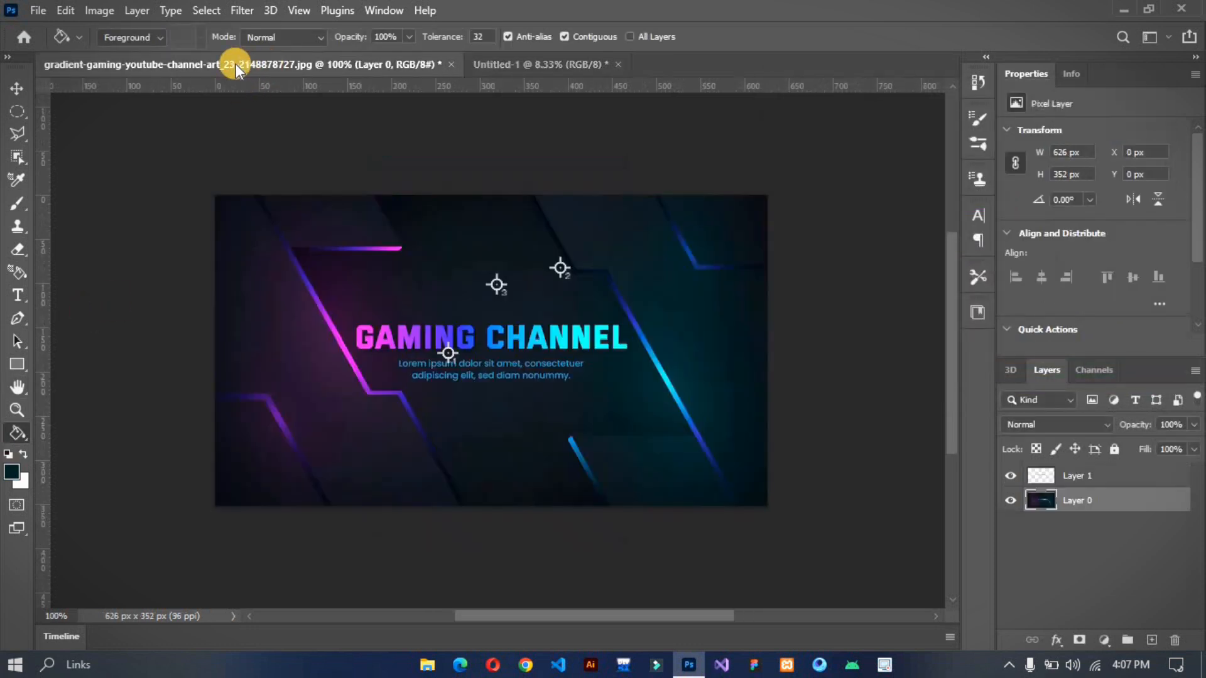
left_click(24, 436)
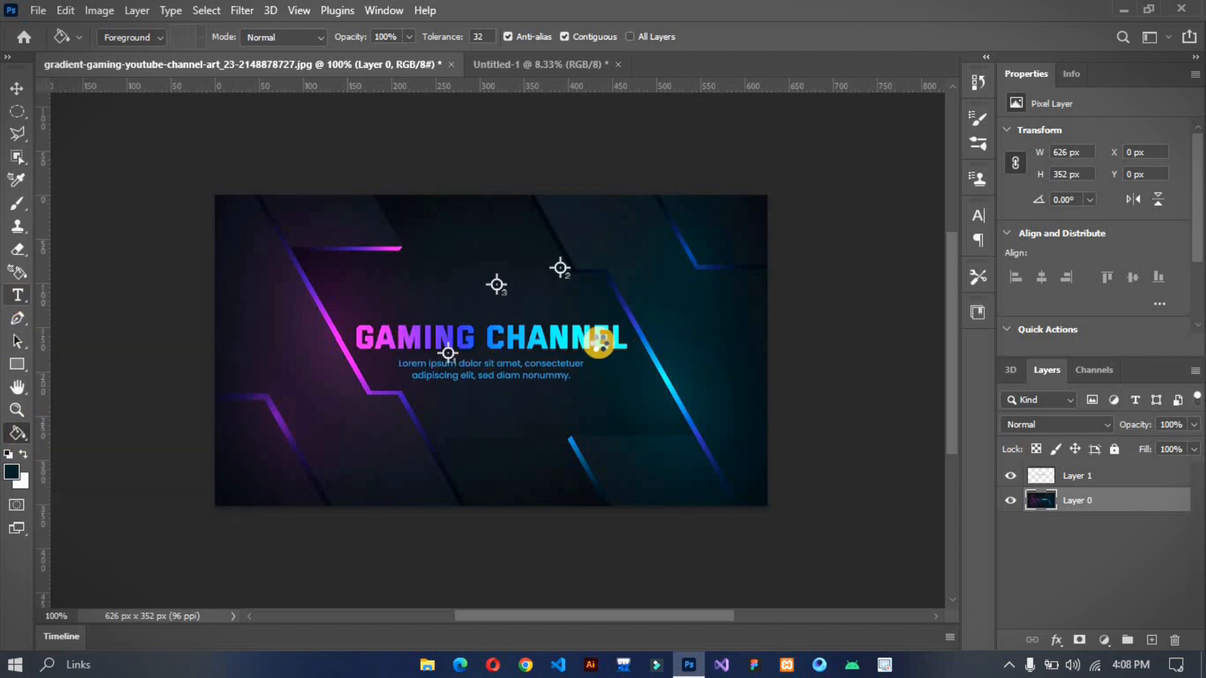
left_click(18, 295)
left_click(126, 235)
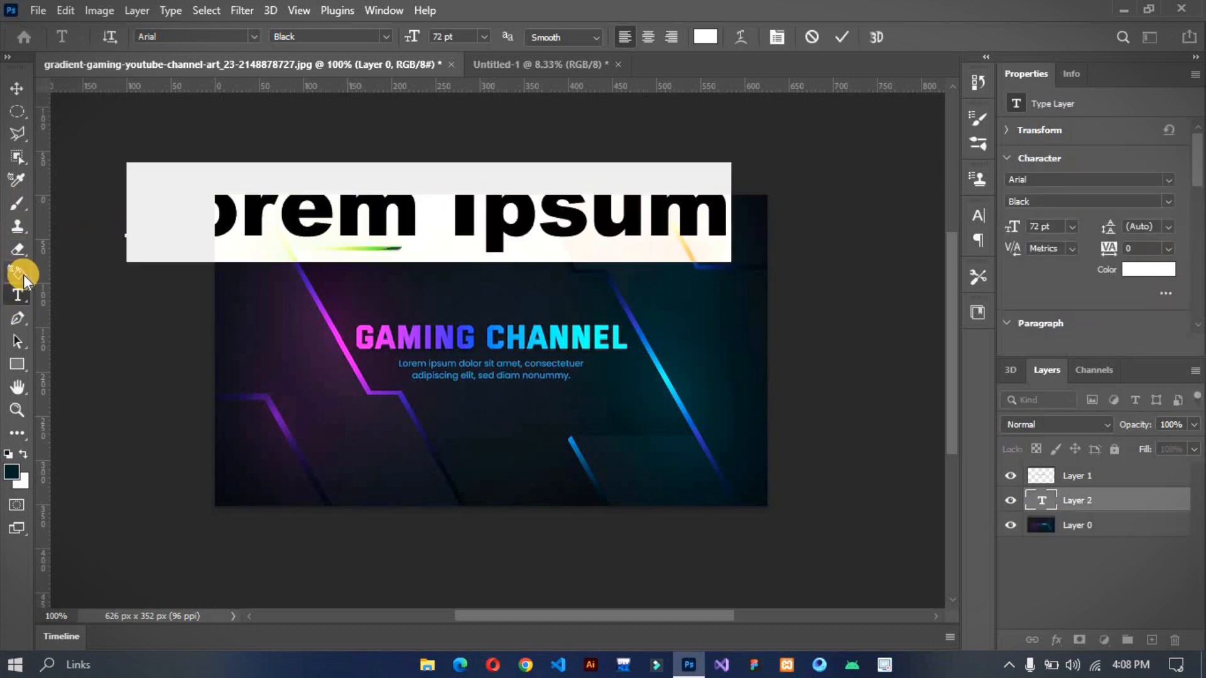
left_click(1077, 500)
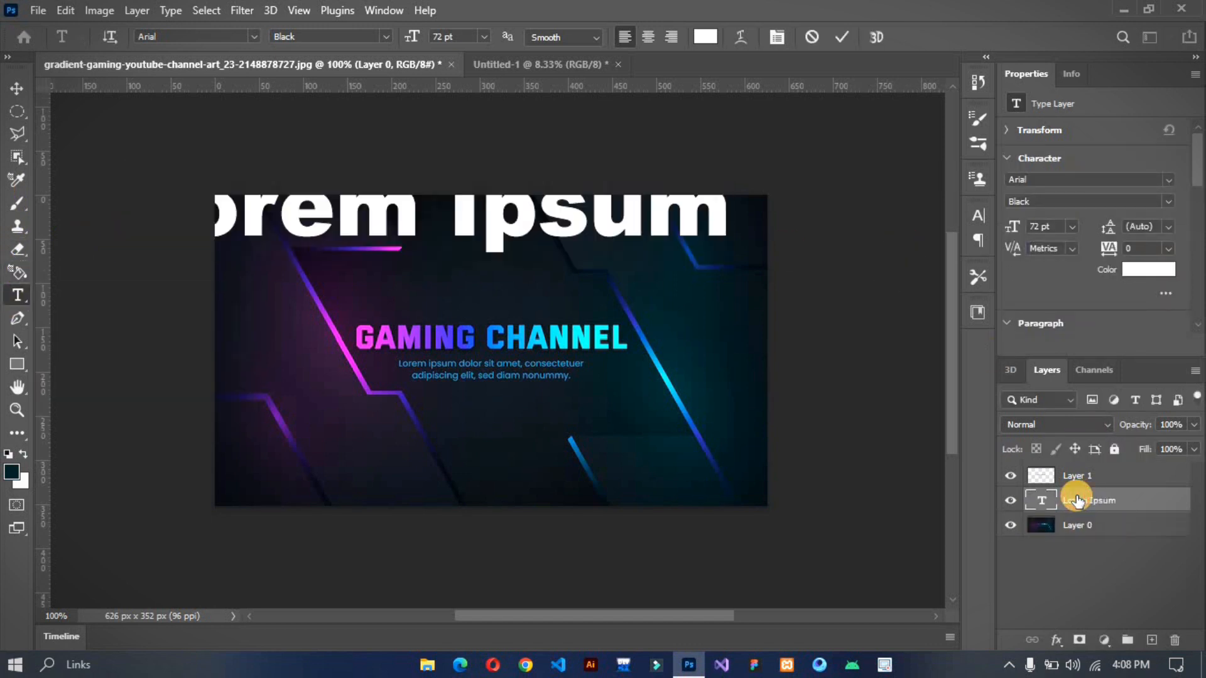
key("Delete")
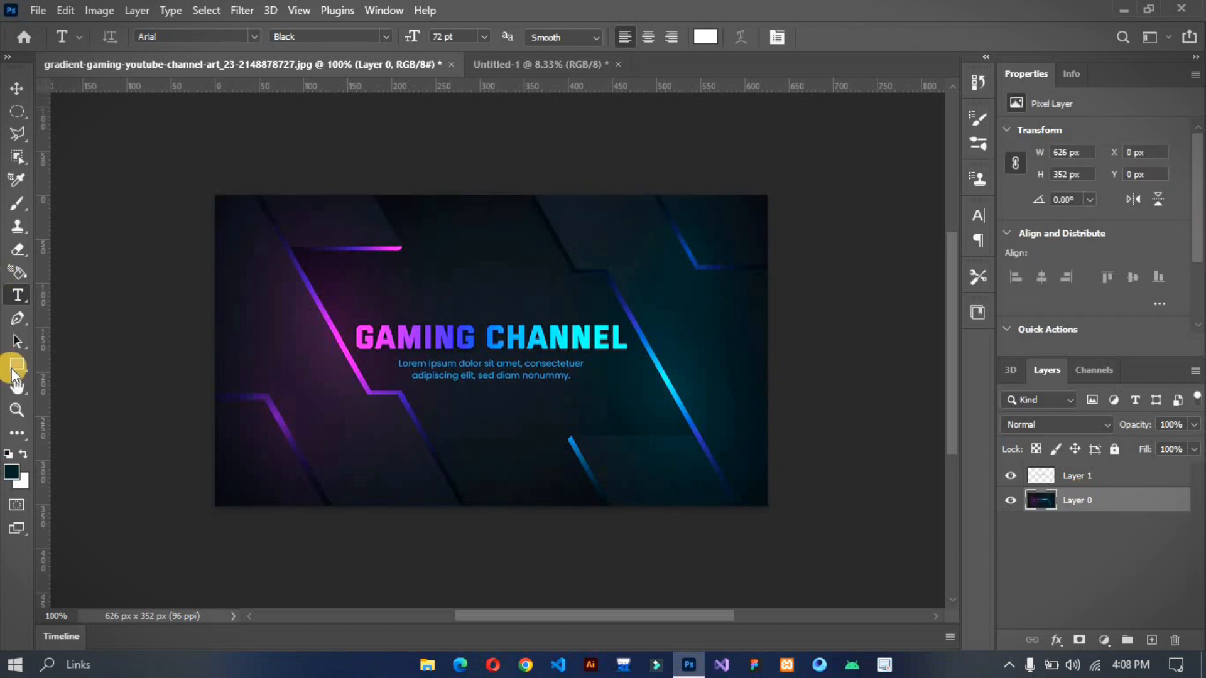
Heal over part of the GAMING CHANNEL title with the Spot Healing Brush and delete its layer
left_click(14, 439)
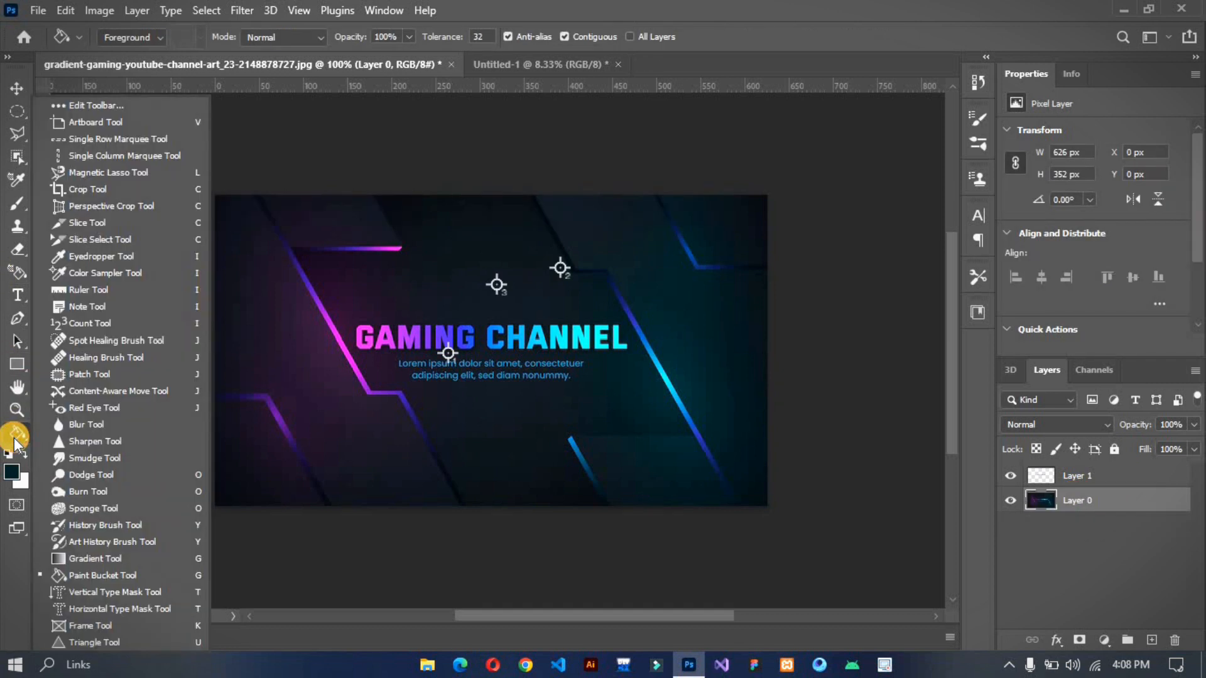
left_click(99, 340)
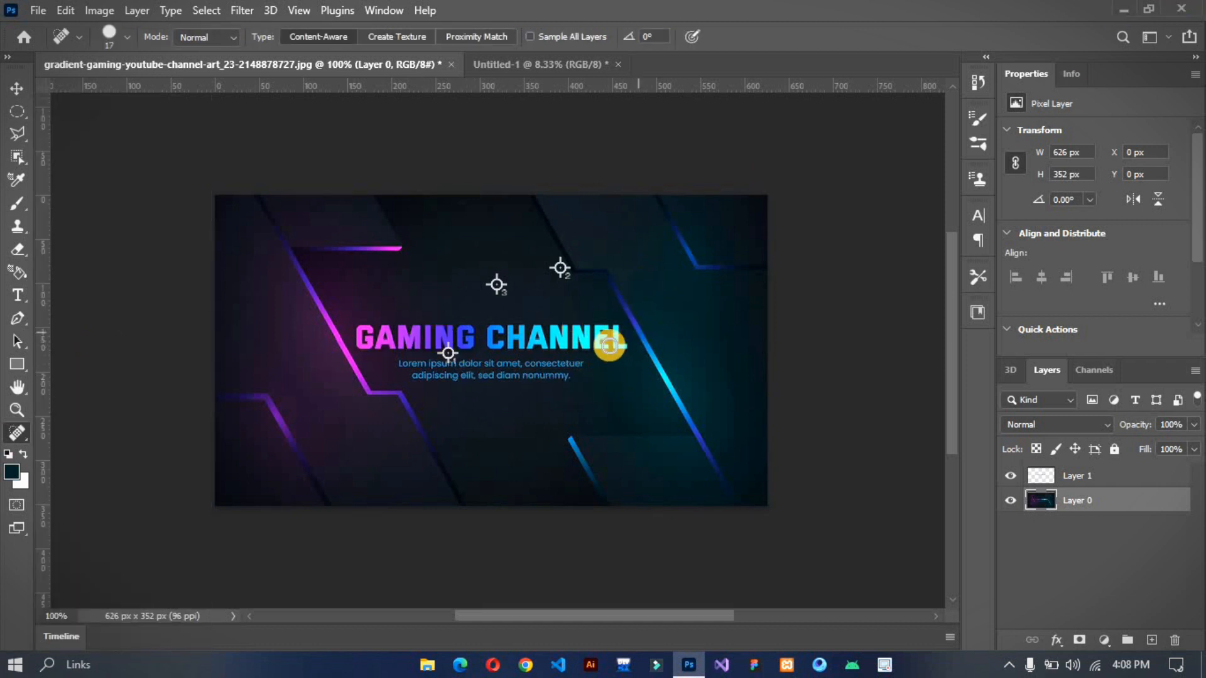
mouse_move(615, 331)
left_mouse_down()
mouse_move(441, 320)
mouse_move(362, 340)
mouse_move(421, 351)
mouse_move(624, 345)
mouse_move(441, 330)
mouse_move(483, 340)
mouse_move(339, 340)
mouse_move(387, 335)
mouse_move(370, 334)
mouse_move(369, 347)
mouse_move(404, 358)
left_mouse_up()
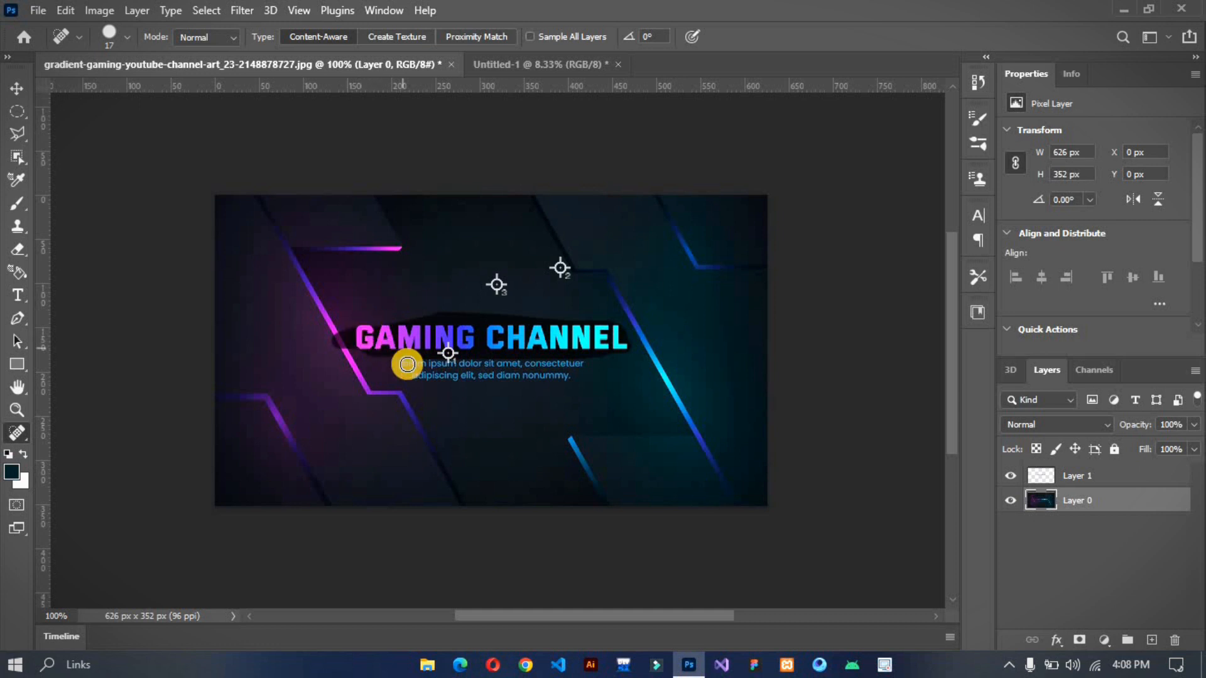
left_click(1080, 479)
key("Delete")
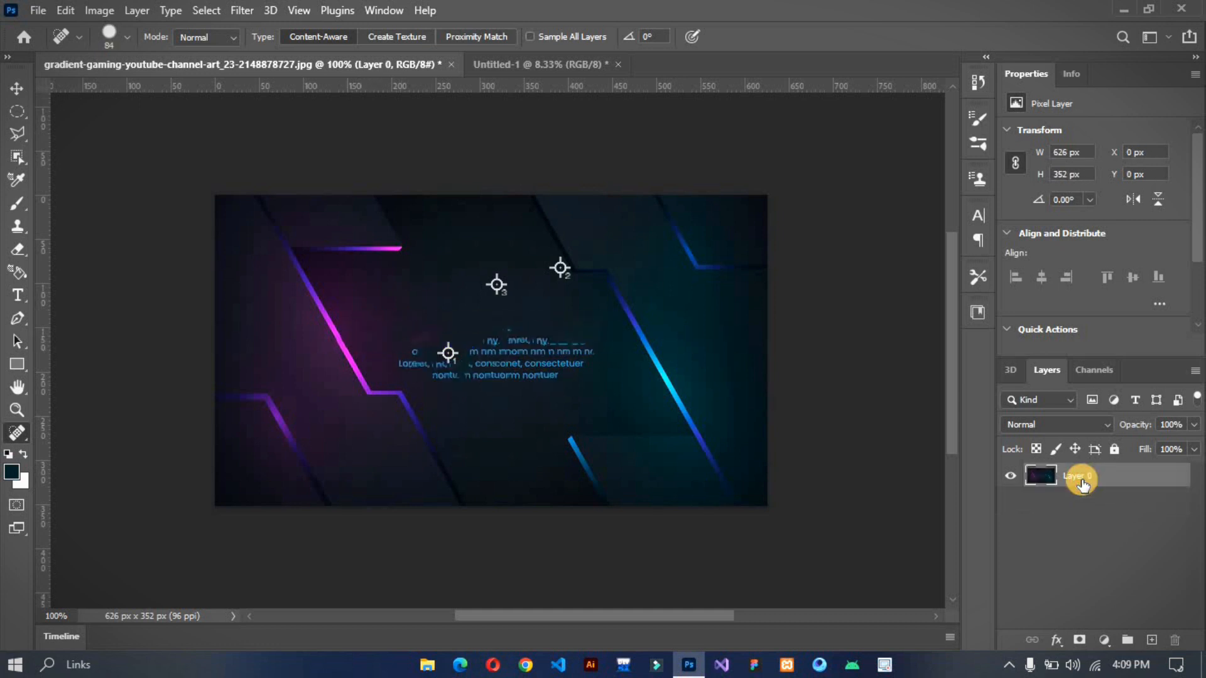
Heal away the remaining blue subtitle text, then minimize Photoshop
left_click_drag(533, 353, 543, 360)
left_click(565, 361)
left_click(516, 358)
left_click(496, 351)
left_click(458, 357)
left_click(422, 355)
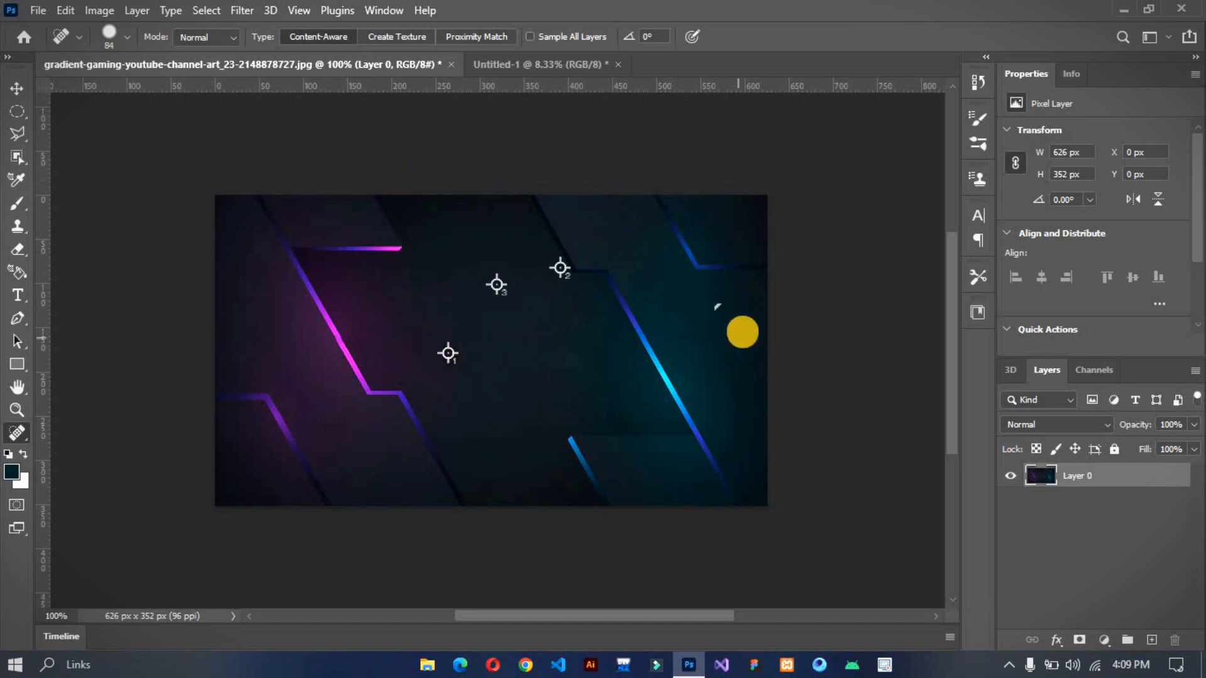
left_click(1125, 8)
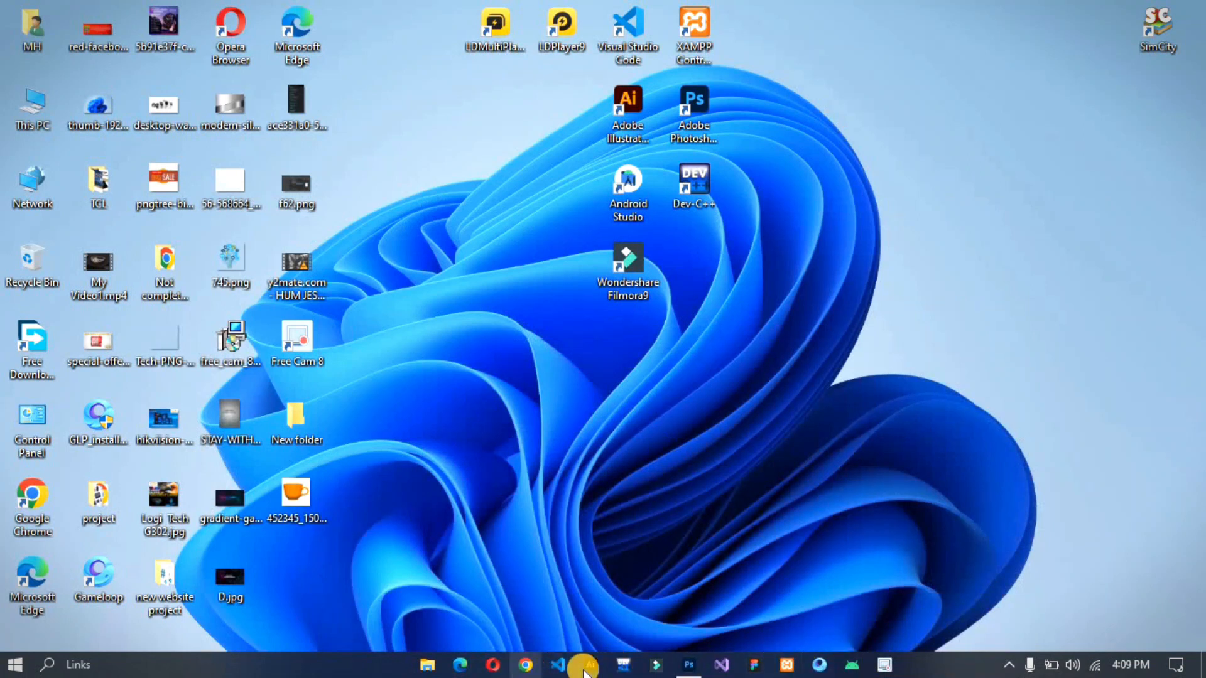
Search Google Images for 'hman pimple face' in Chrome
left_click(526, 664)
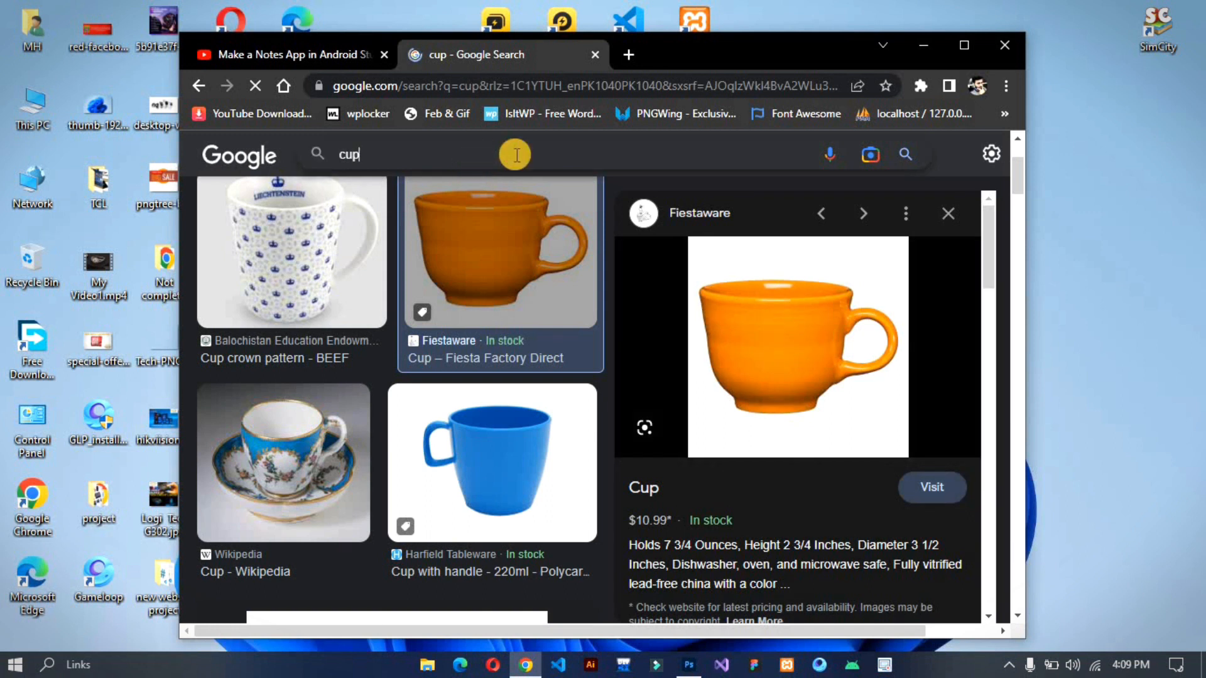
left_click(515, 155)
key("ctrl+a")
type("hman pimple fa")
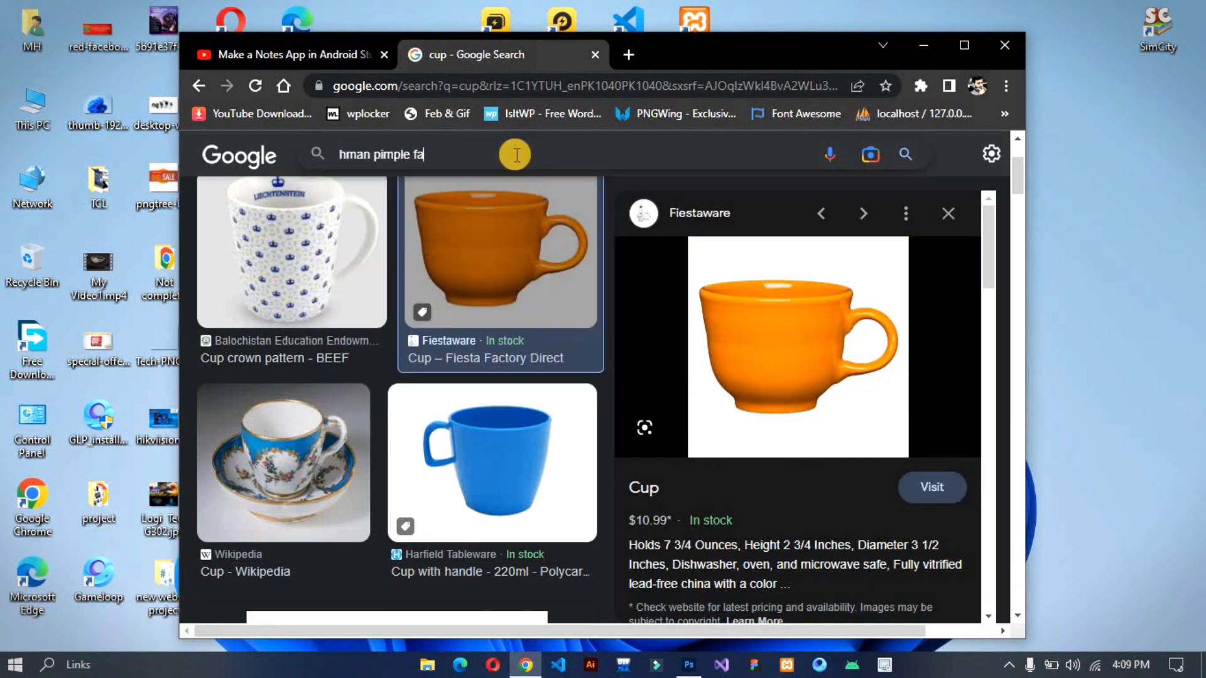
key("Return")
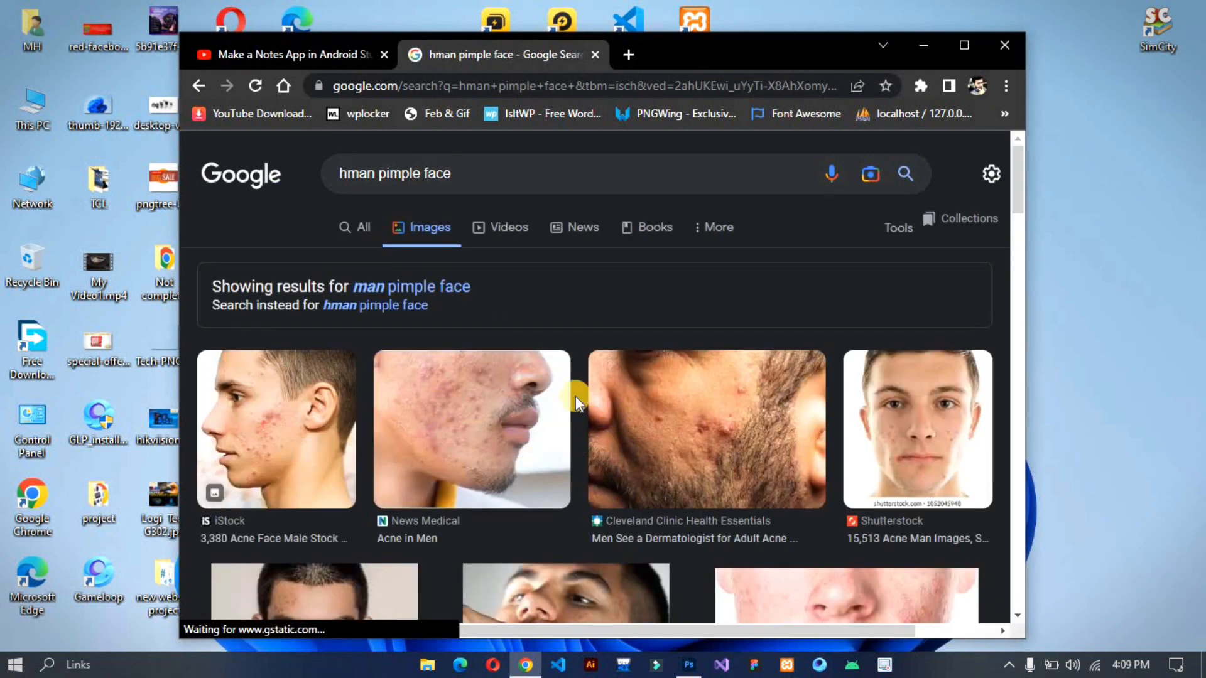
scroll(576, 393, "down", 6)
scroll(775, 374, "up", 6)
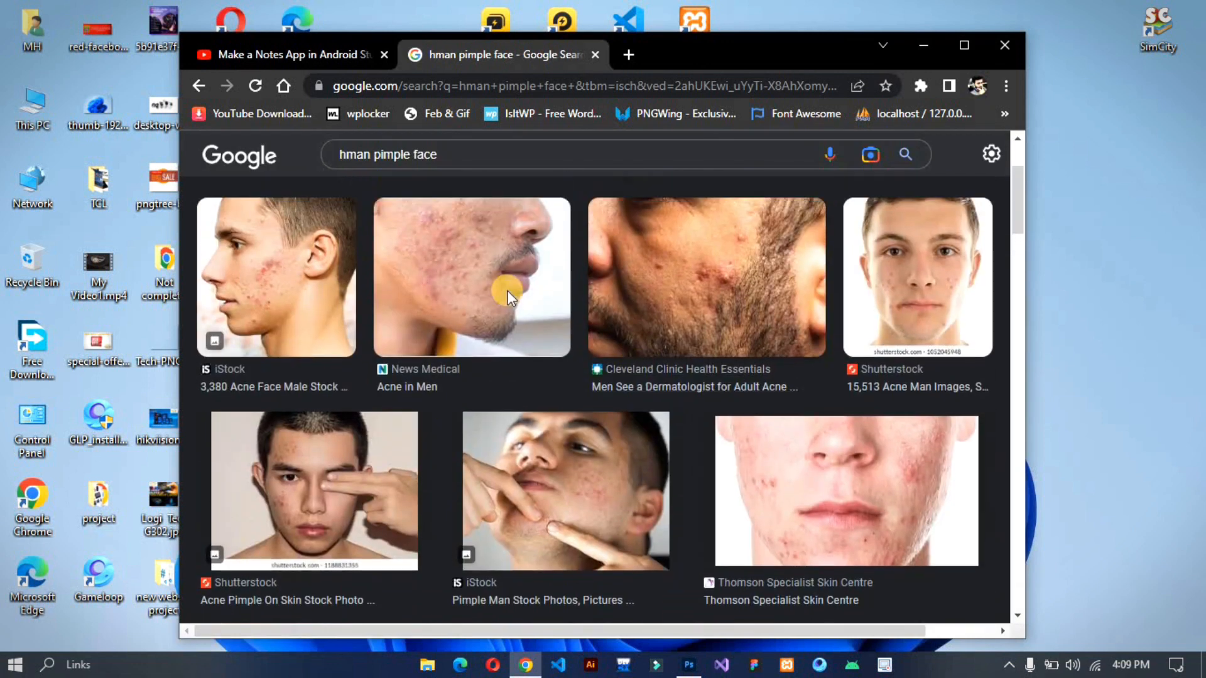
Send the Shutterstock acne portrait to Free Download Manager
left_click(515, 439)
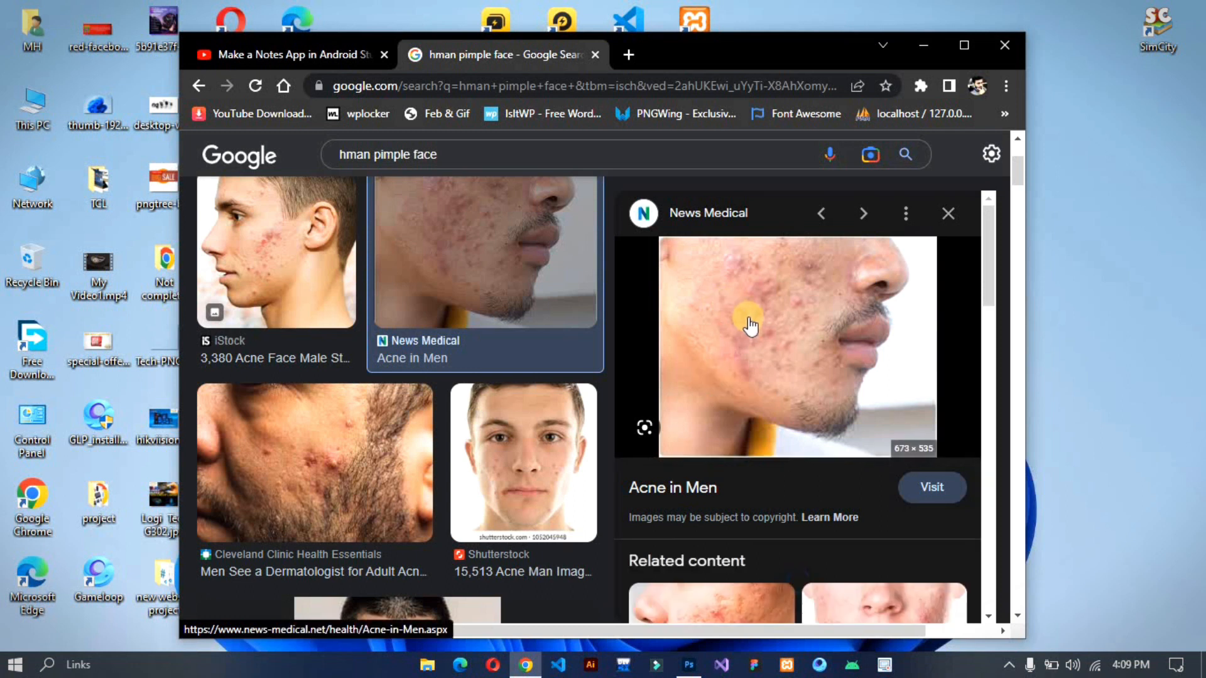
right_click(749, 320)
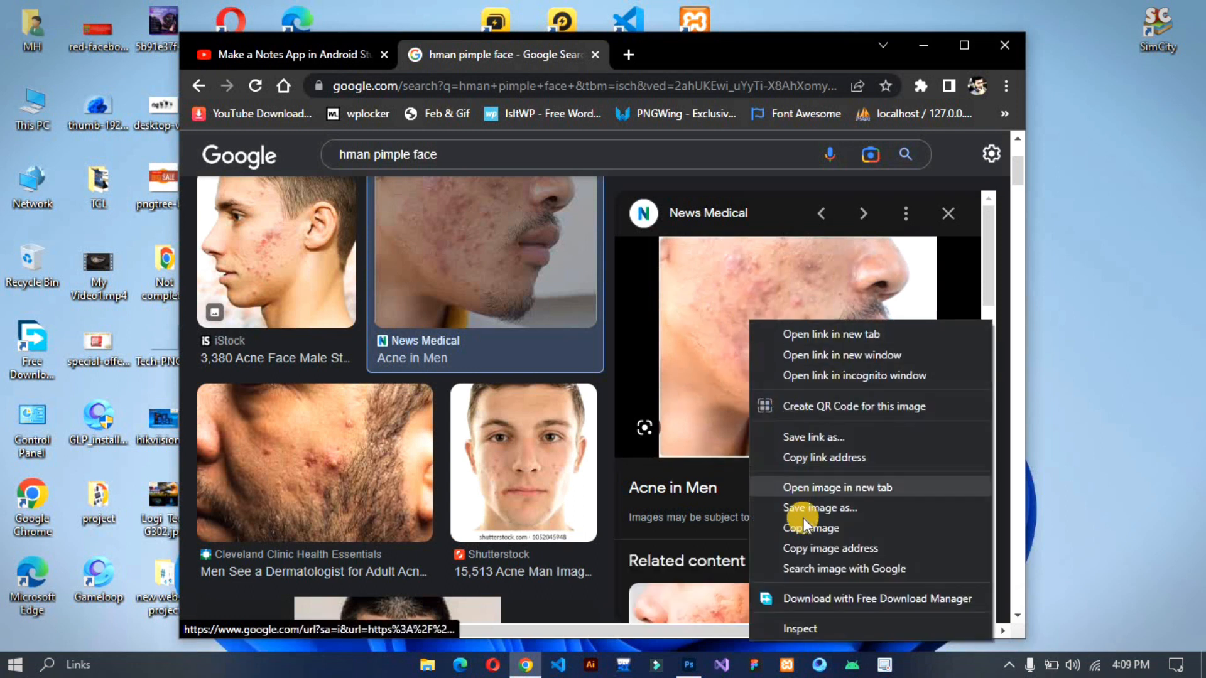
left_click(504, 462)
right_click(746, 358)
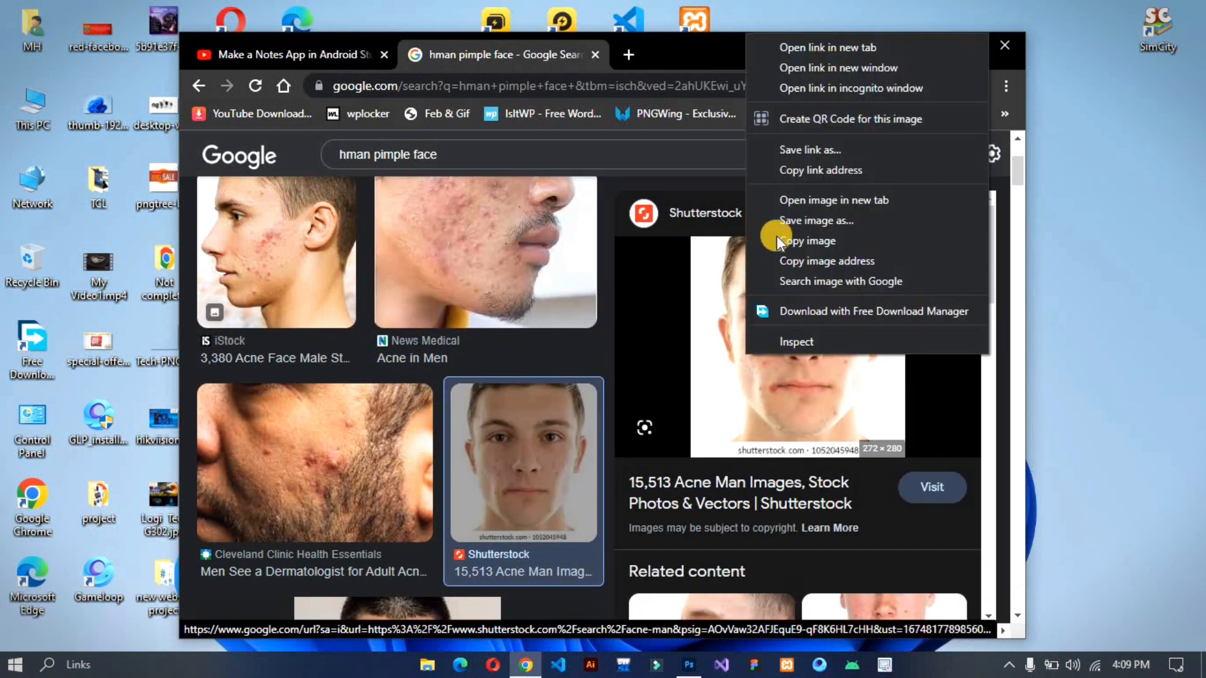
left_click(794, 220)
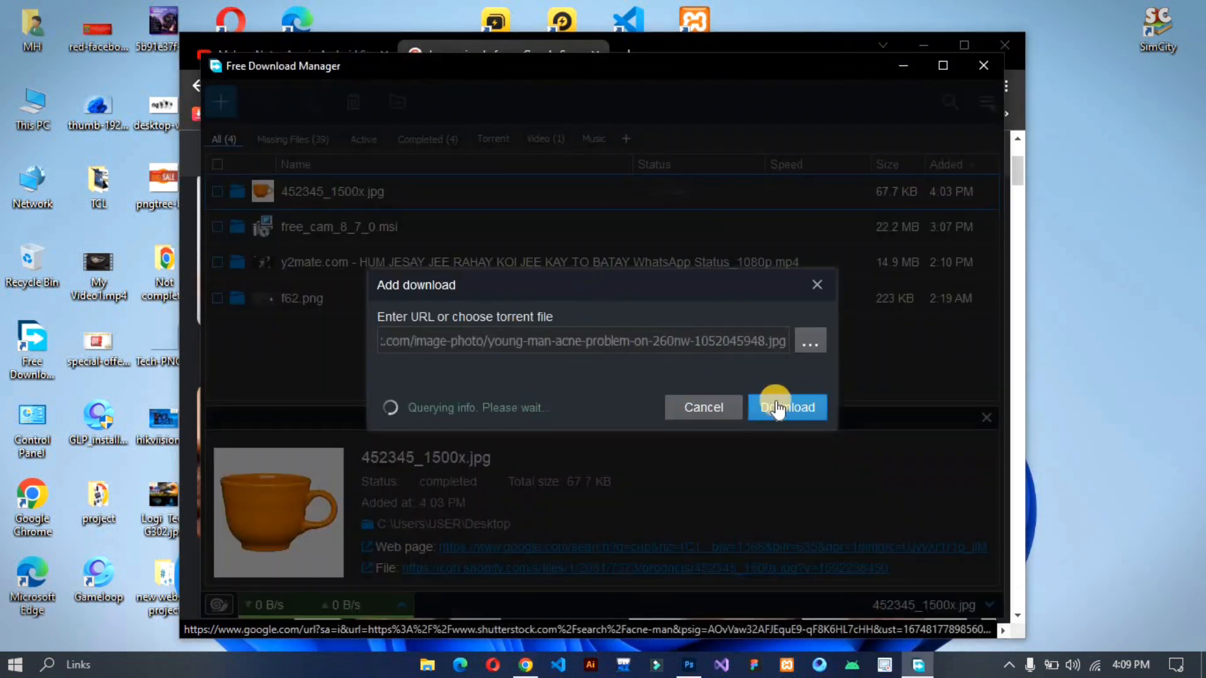
Download the acne photo to the Desktop, close FDM and Chrome, and open the JPG in Photoshop
left_click(771, 442)
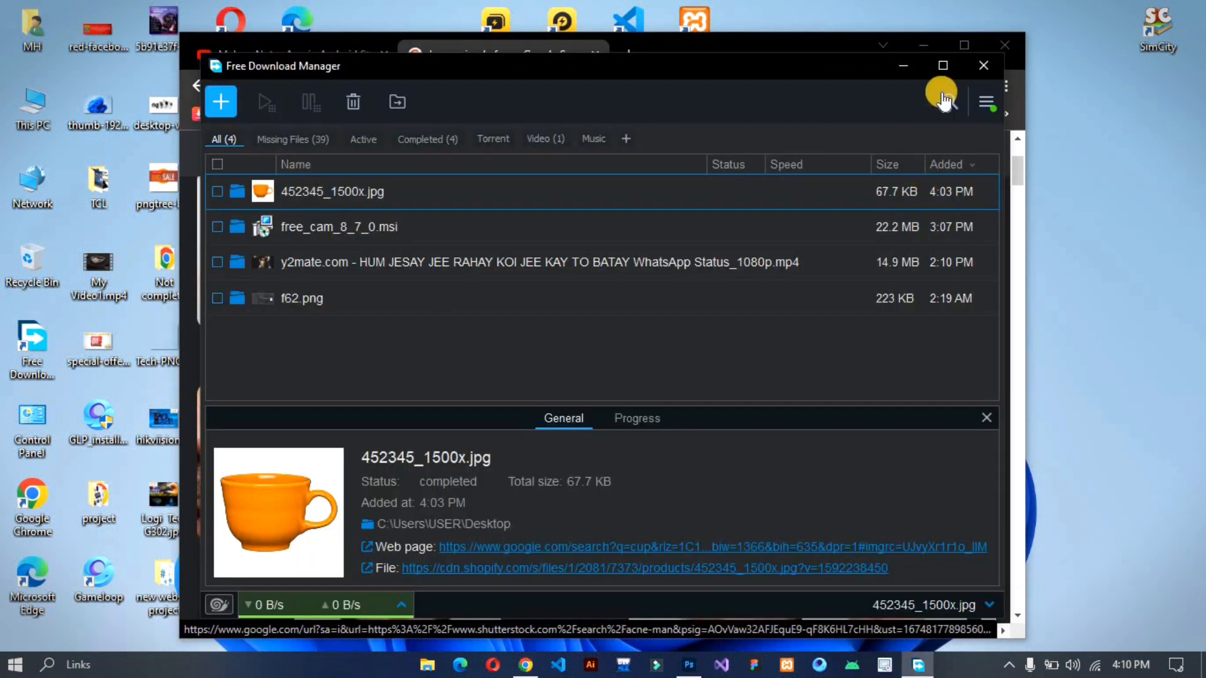
left_click(983, 65)
left_click(1002, 39)
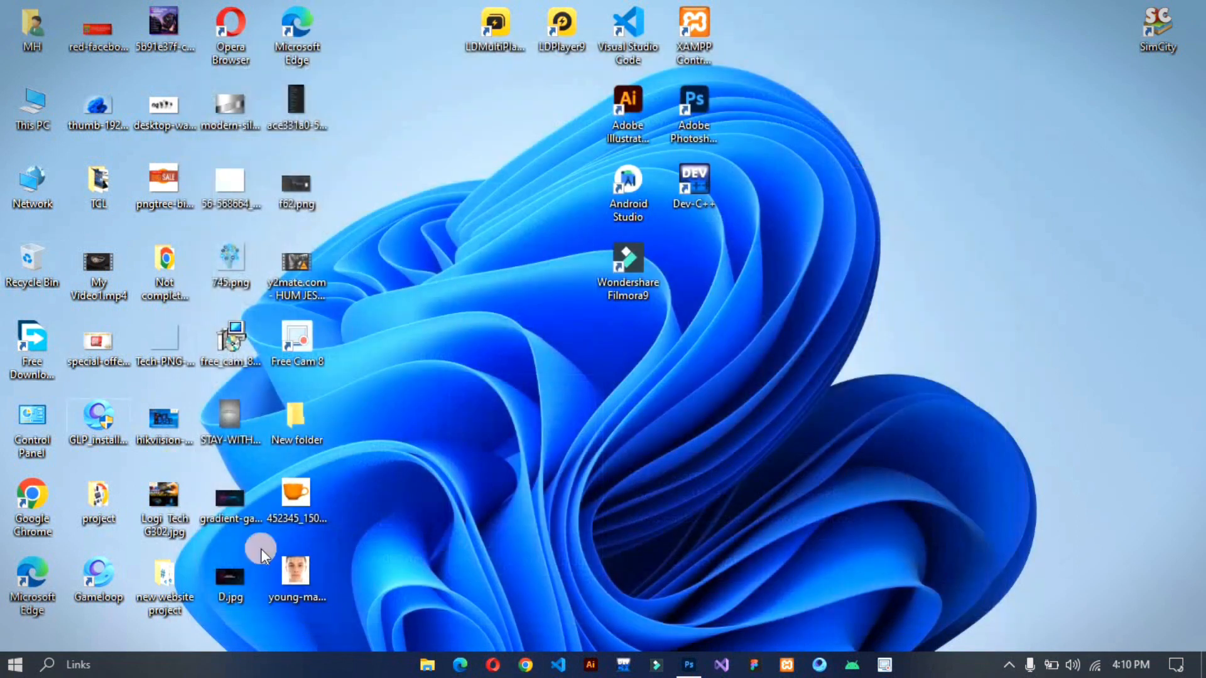
left_click_drag(302, 570, 681, 58)
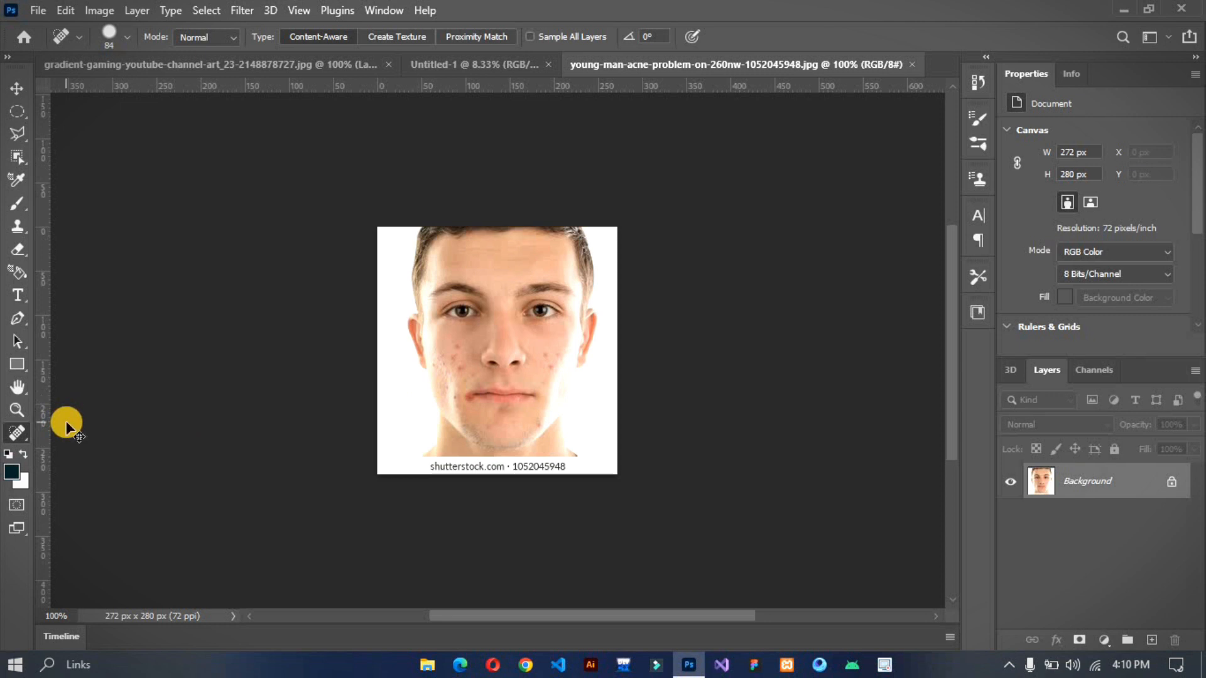
Zoom the portrait to 200% and set the Spot Healing Brush to 21 px
key("ctrl+plus")
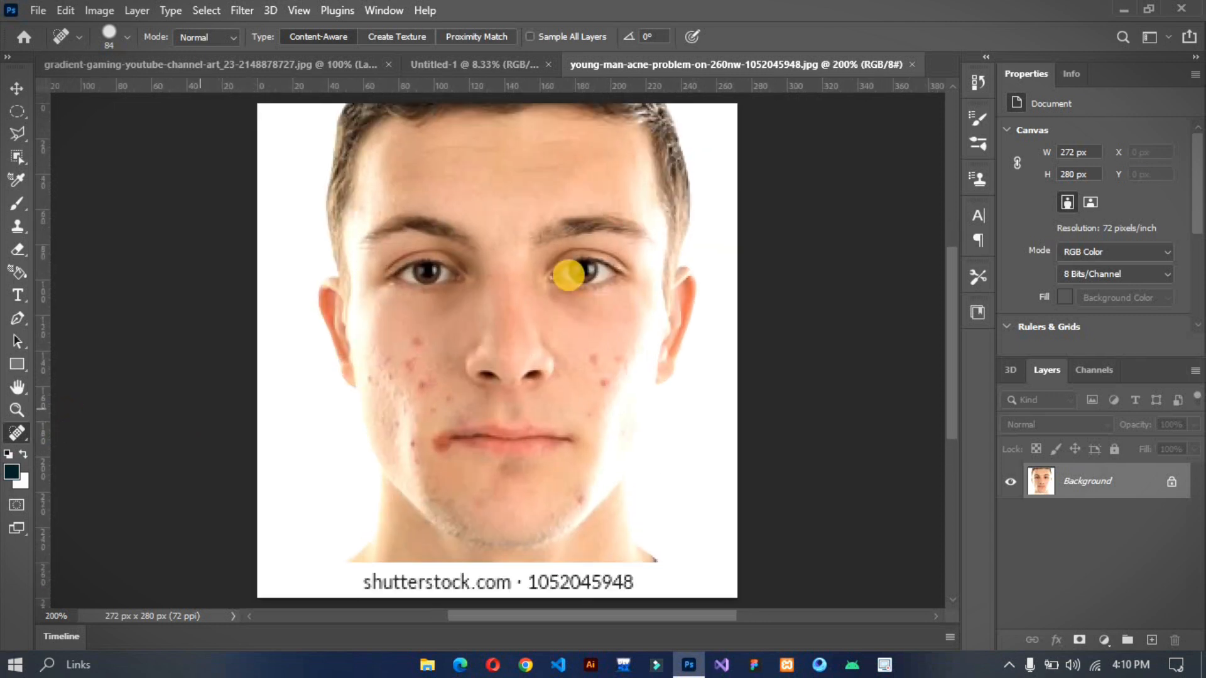
right_click(568, 269)
right_click(472, 269)
left_click_drag(562, 304, 511, 294)
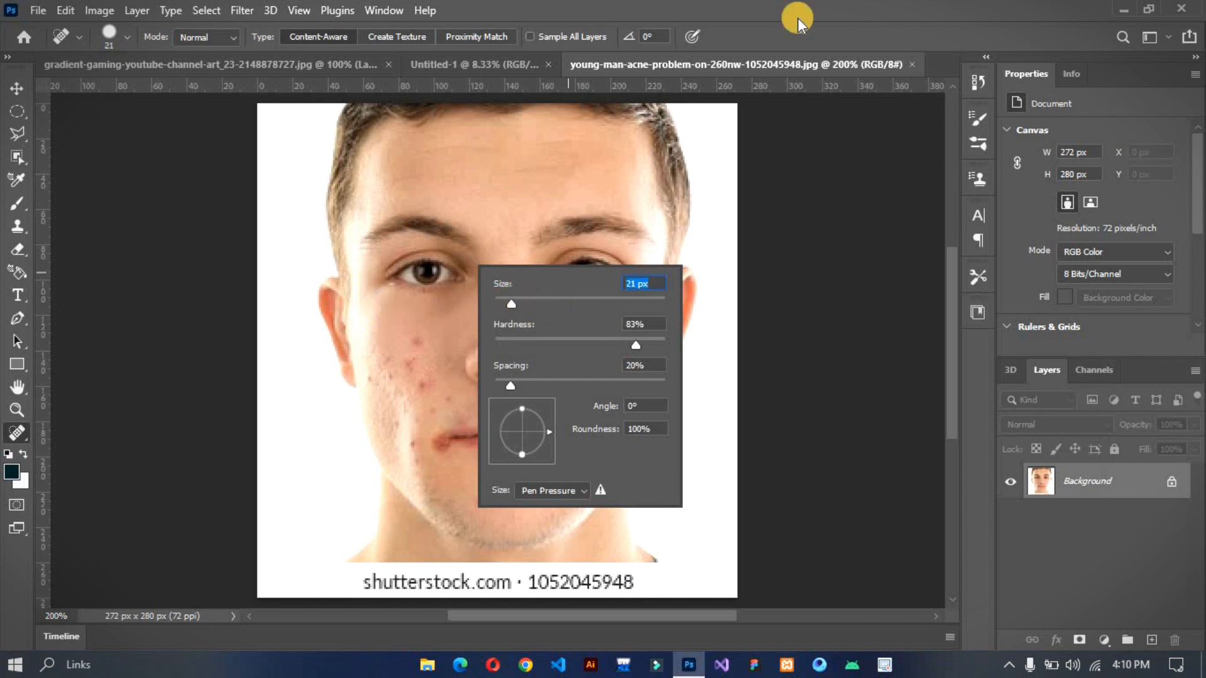
key("Return")
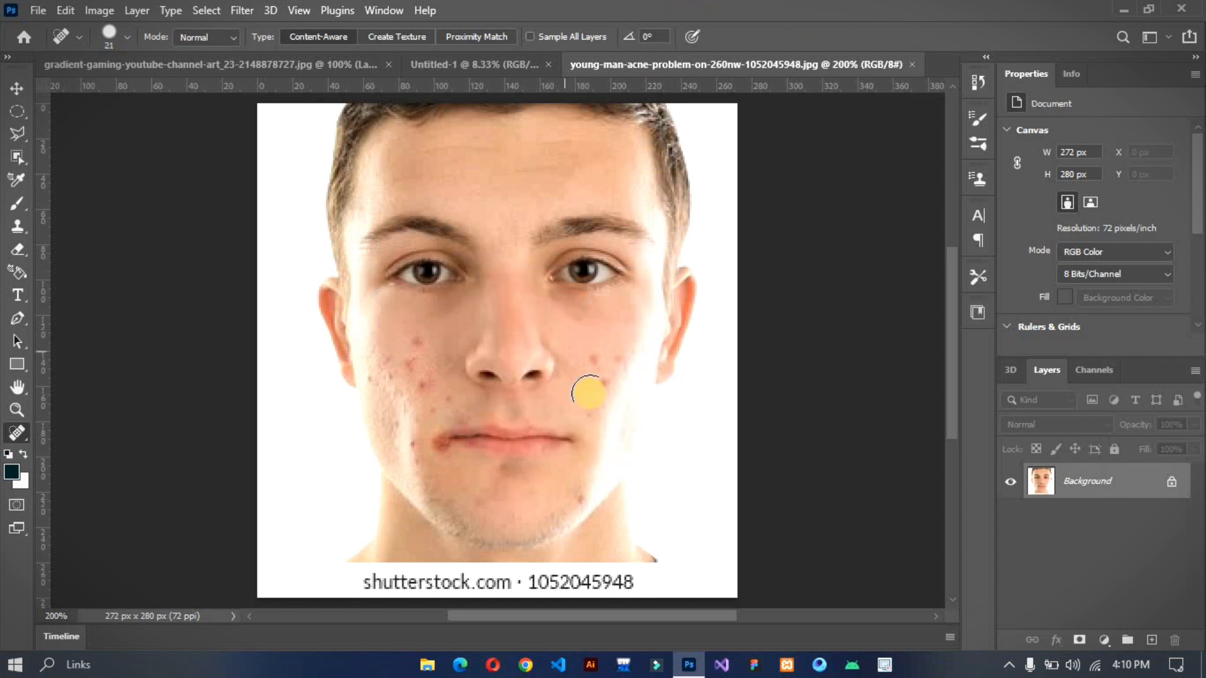
Heal the acne spots across the left cheek and lip corner
left_click(603, 360)
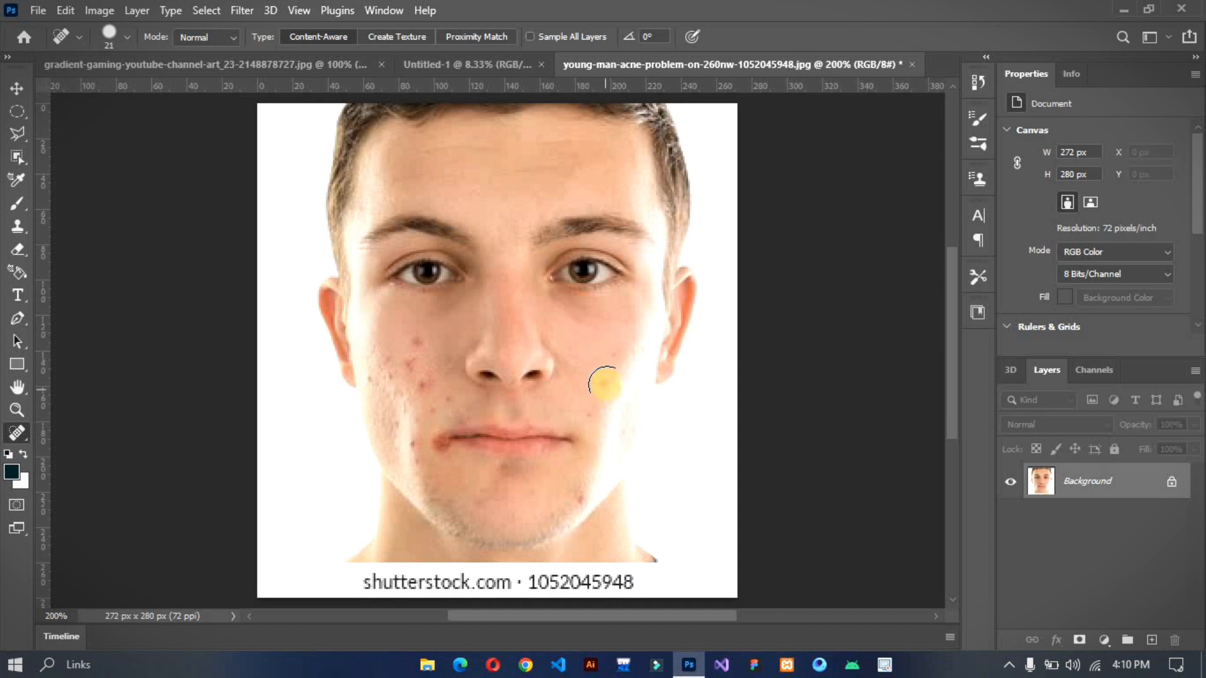
left_click(415, 343)
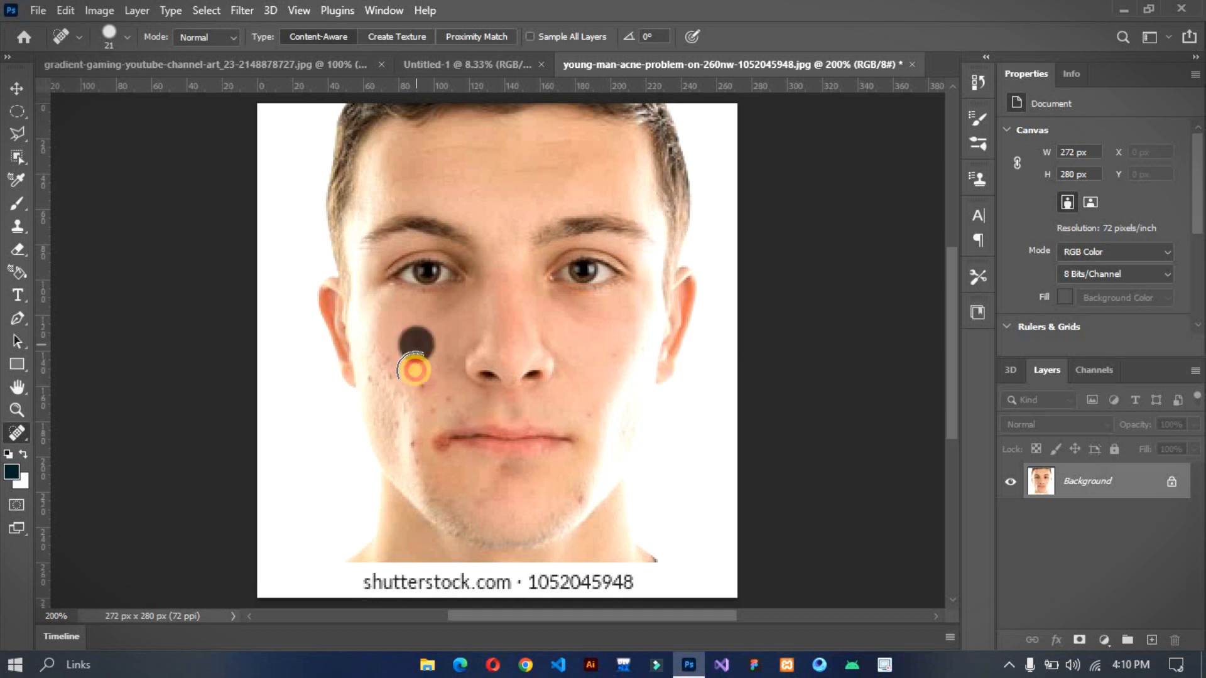
left_click(420, 380)
left_click(412, 342)
left_click(416, 336)
left_click(413, 370)
left_click(444, 397)
left_click(423, 344)
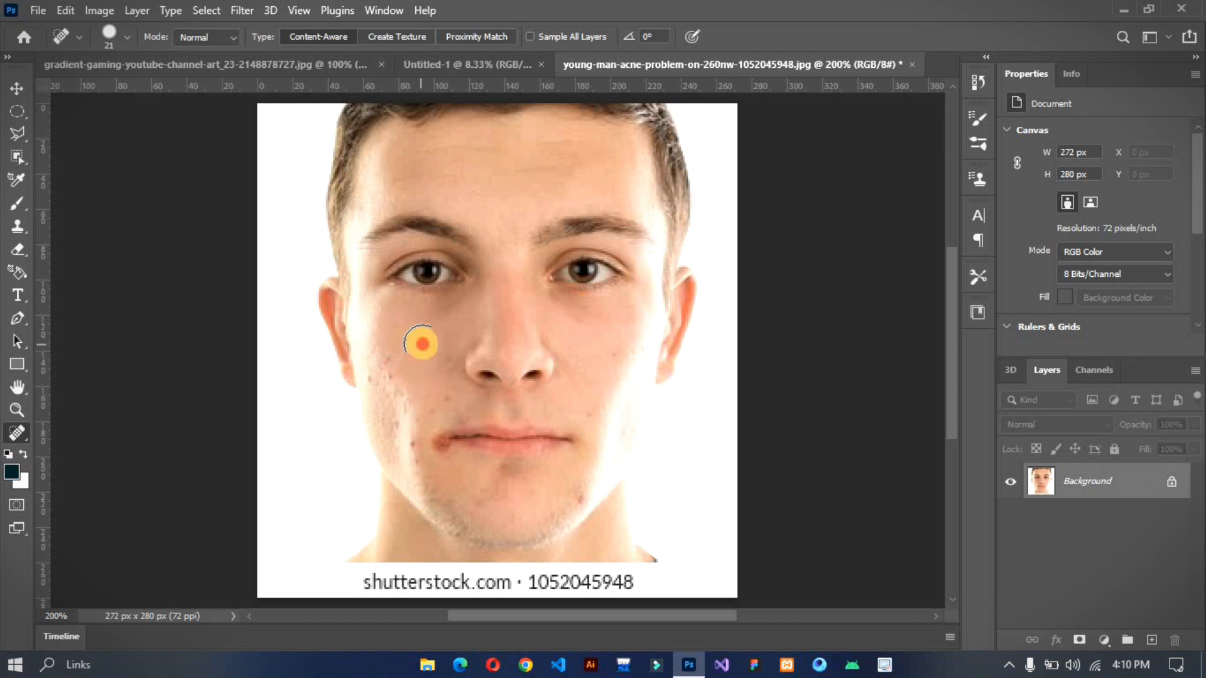
left_click_drag(398, 361, 408, 390)
left_click(444, 394)
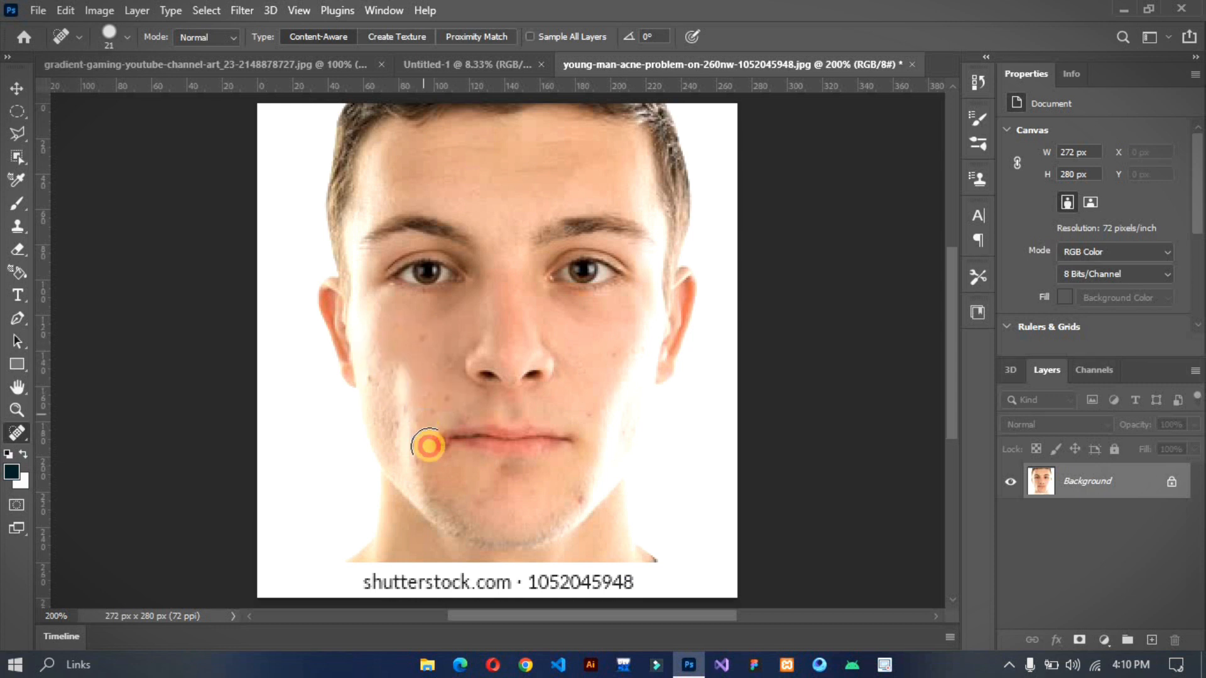
left_click(430, 446)
left_click(389, 456)
left_click(354, 382)
left_click(383, 370)
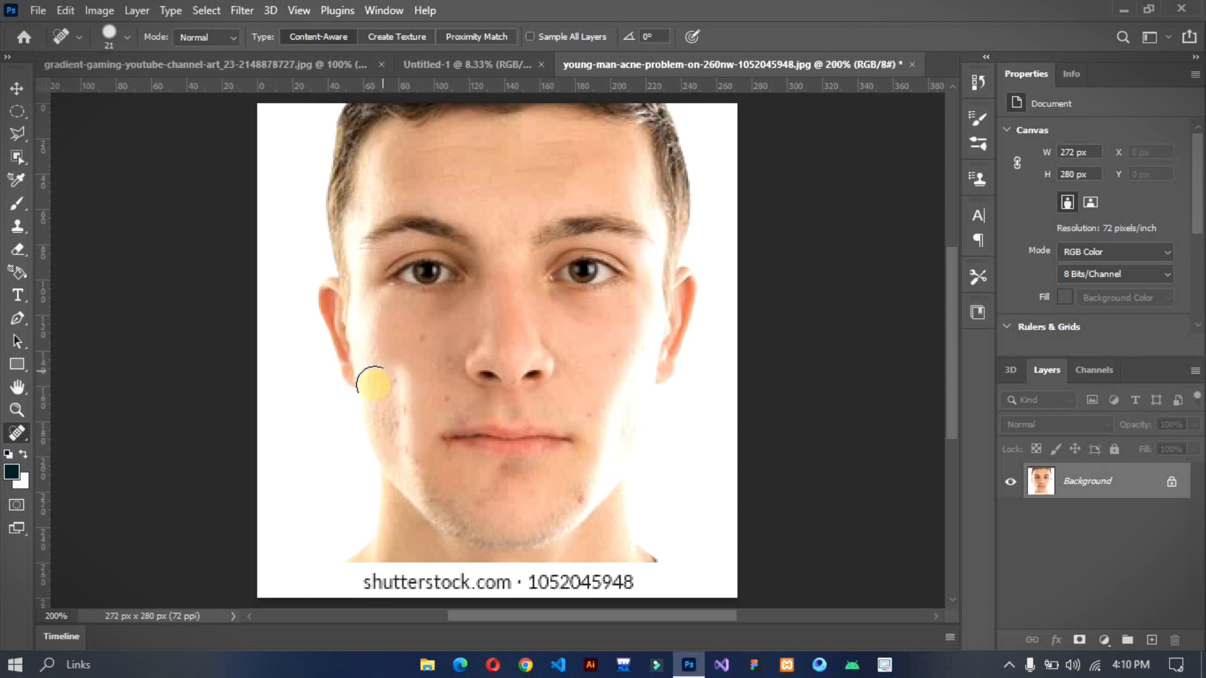
left_click(415, 339)
left_click(445, 390)
left_click_drag(405, 317, 424, 341)
Shrink the brush to 8 px and heal small blemishes on lip, cheeks and jaw
right_click(431, 366)
left_click_drag(454, 395, 452, 396)
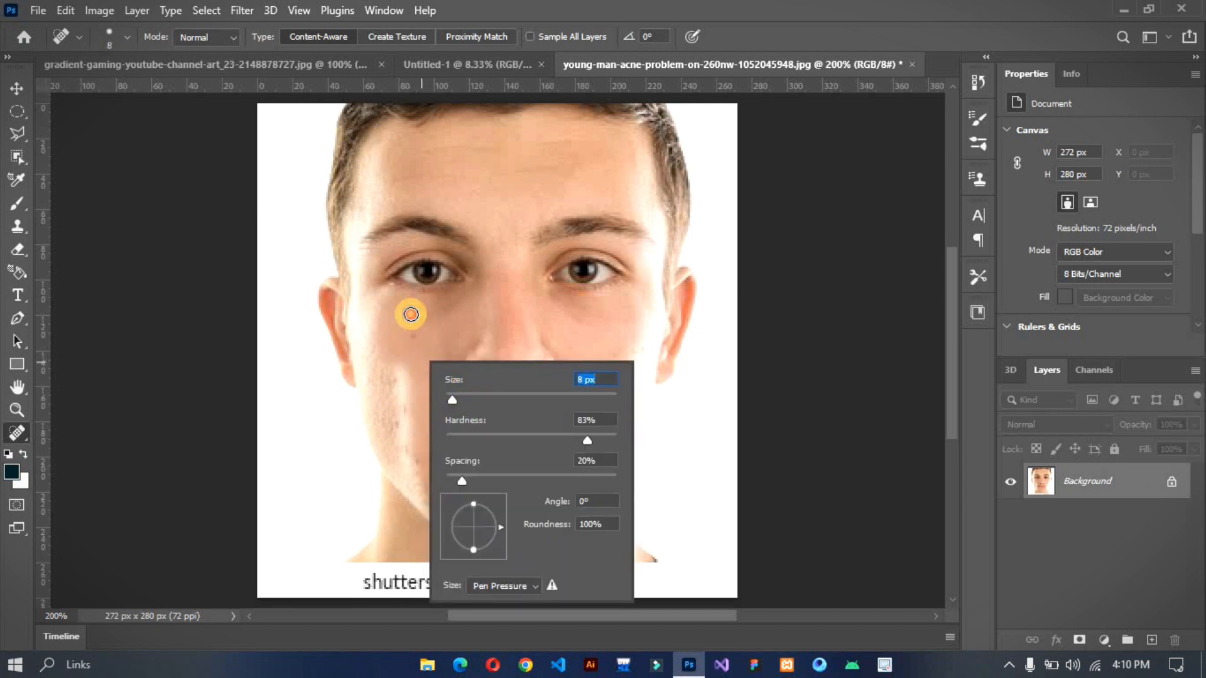
key("Return")
left_click(448, 395)
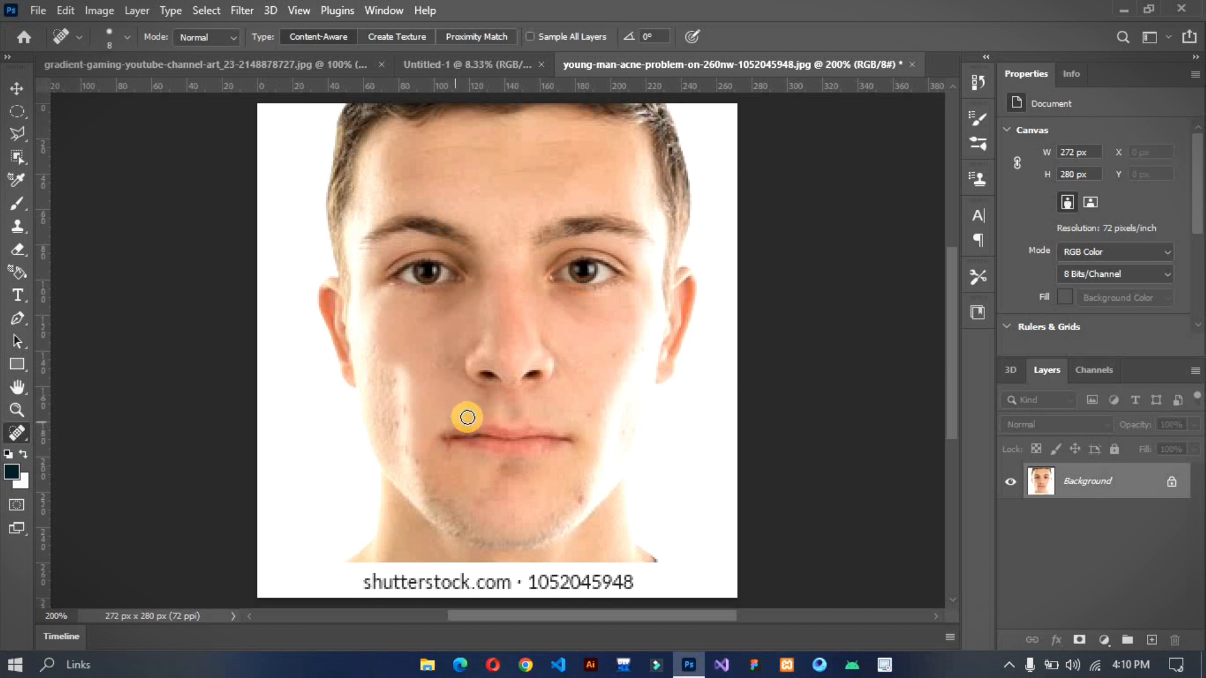
left_click(460, 417)
left_click(593, 415)
left_click(613, 361)
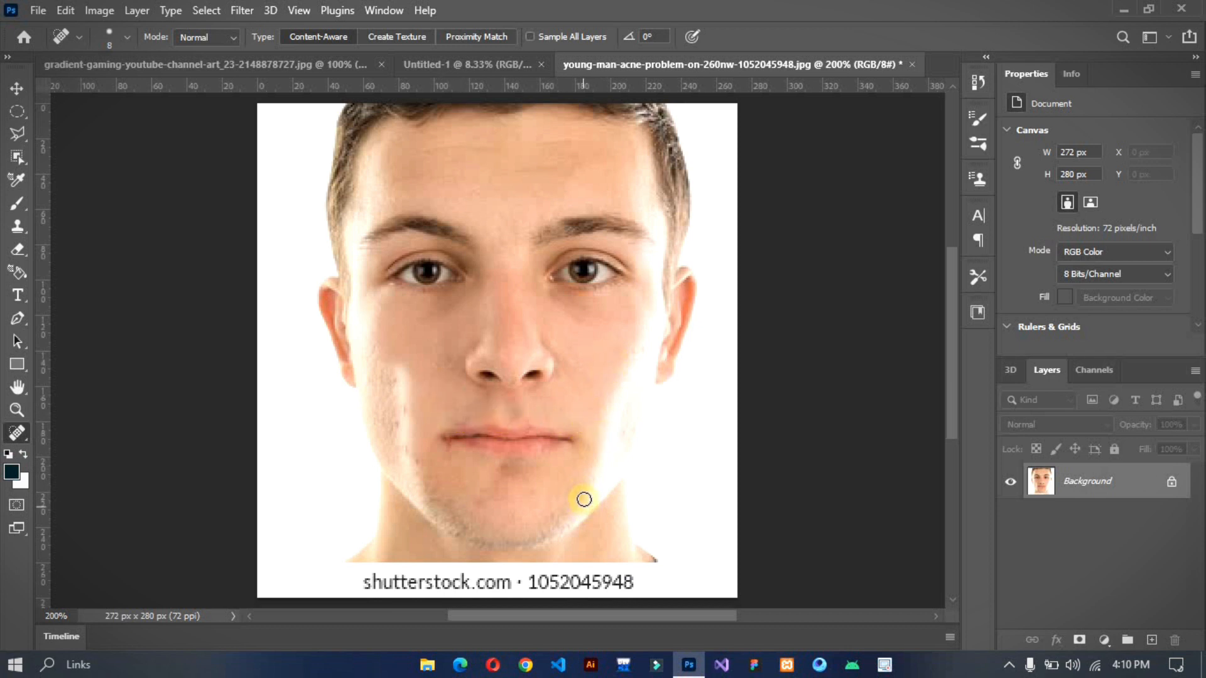
left_click(579, 500)
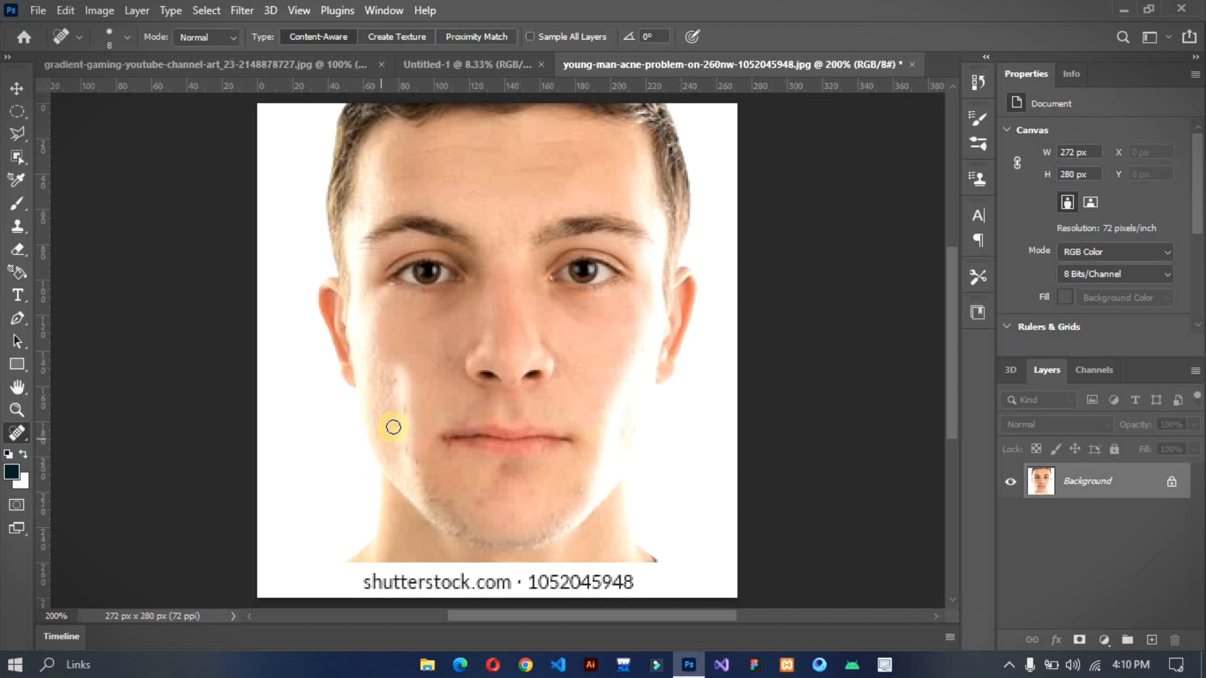
left_click(395, 373)
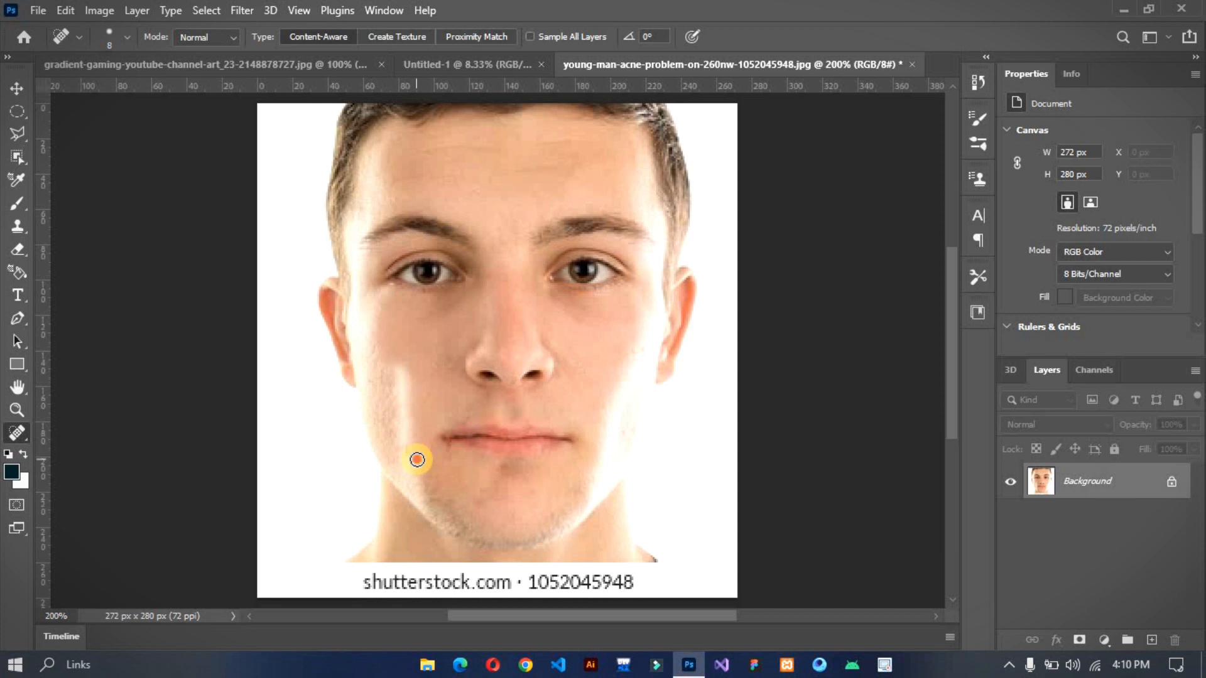
left_click(417, 460)
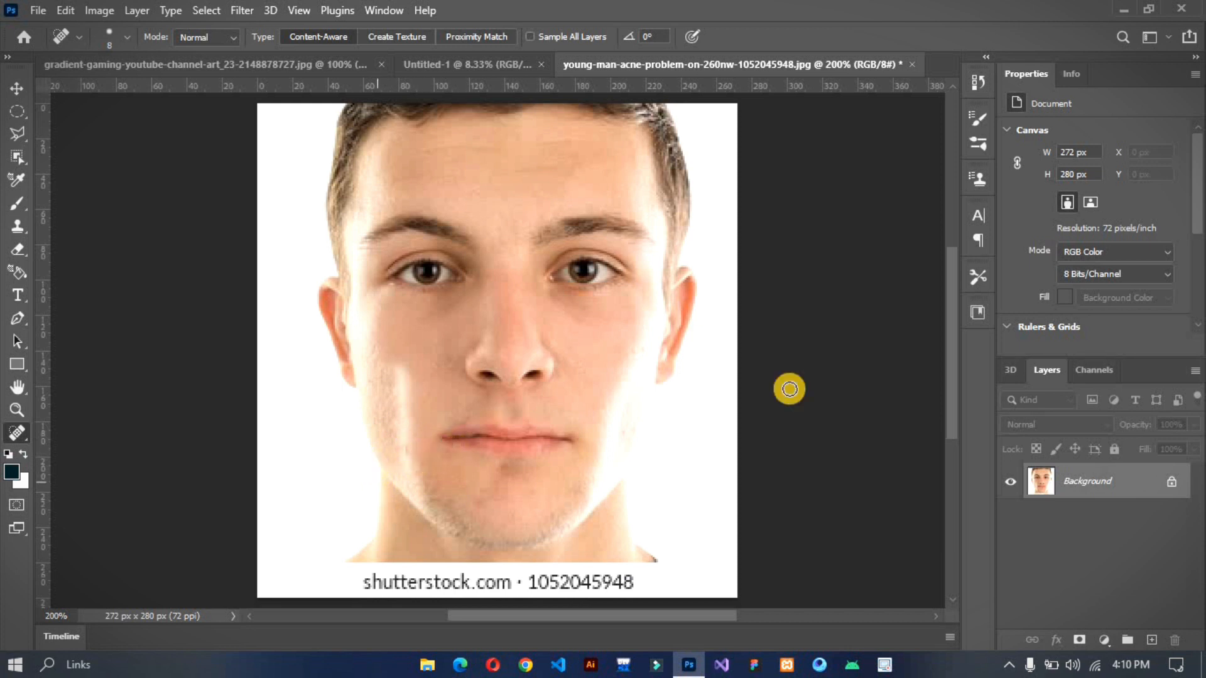
Heal the blemishes across the forehead
mouse_move(496, 171)
left_mouse_down()
mouse_move(562, 171)
mouse_move(569, 143)
left_mouse_up()
left_click(496, 154)
left_click_drag(405, 137, 484, 134)
left_click_drag(480, 177, 399, 181)
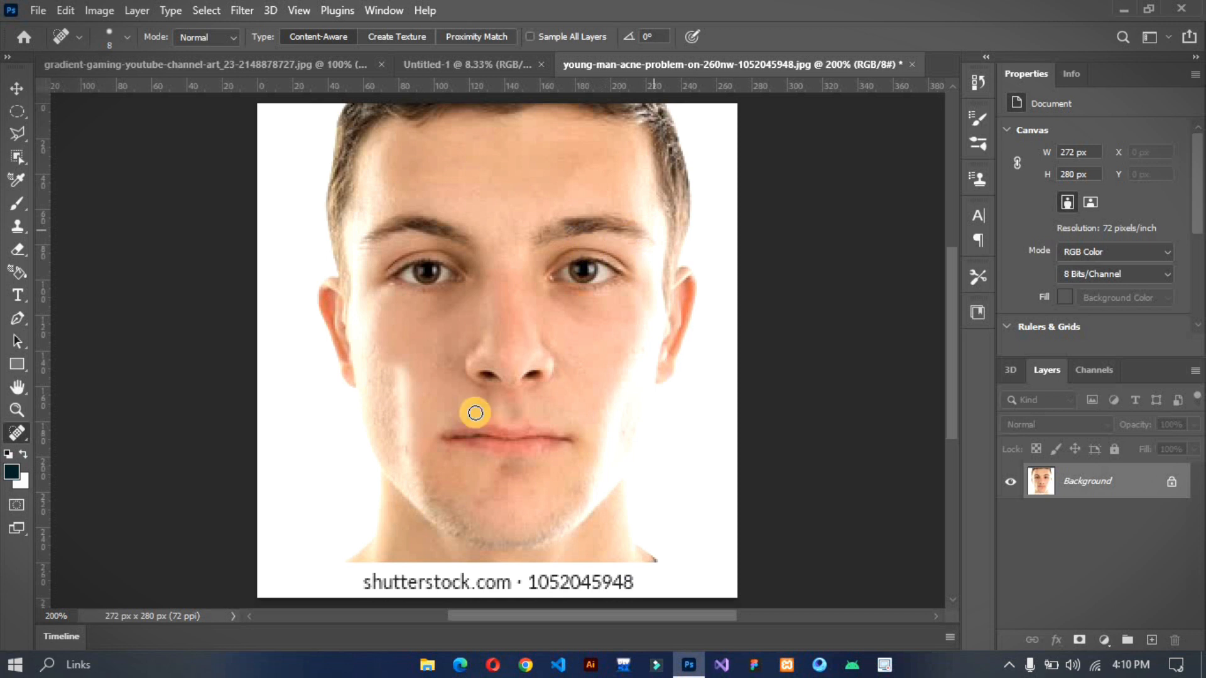
scroll(512, 439, "down", 2)
scroll(526, 436, "up", 2)
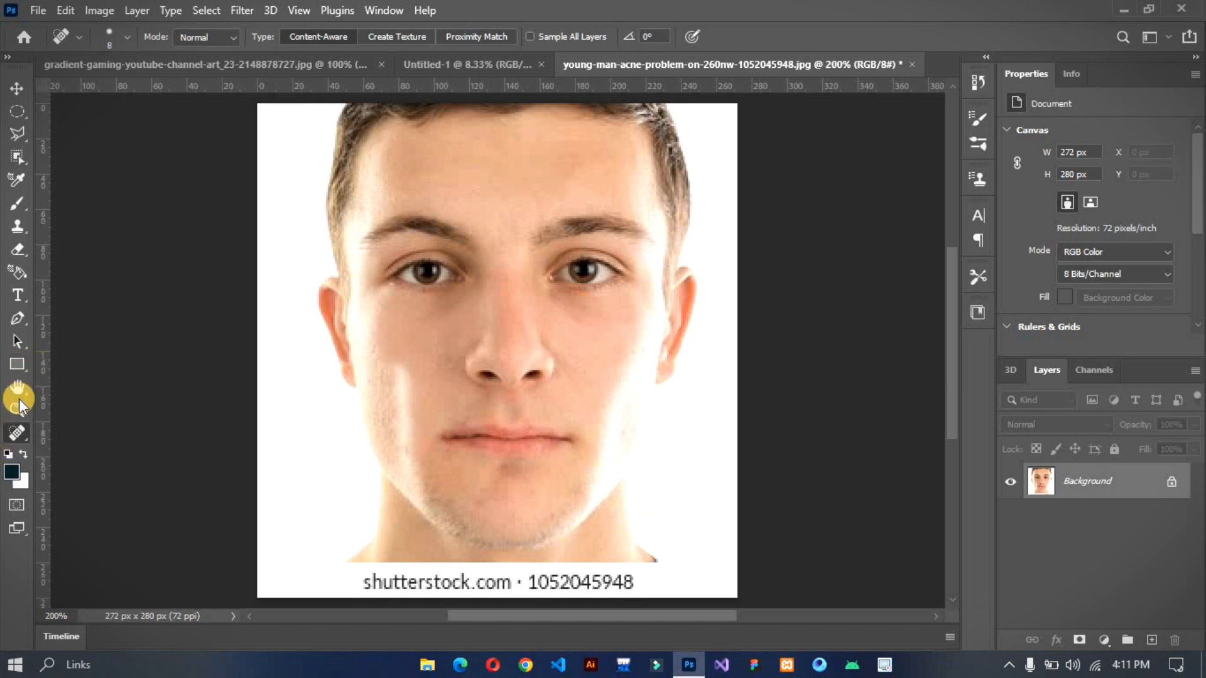
Select the Crop Tool and pull the portrait's bottom, top, left and right crop edges inward
left_click(25, 435)
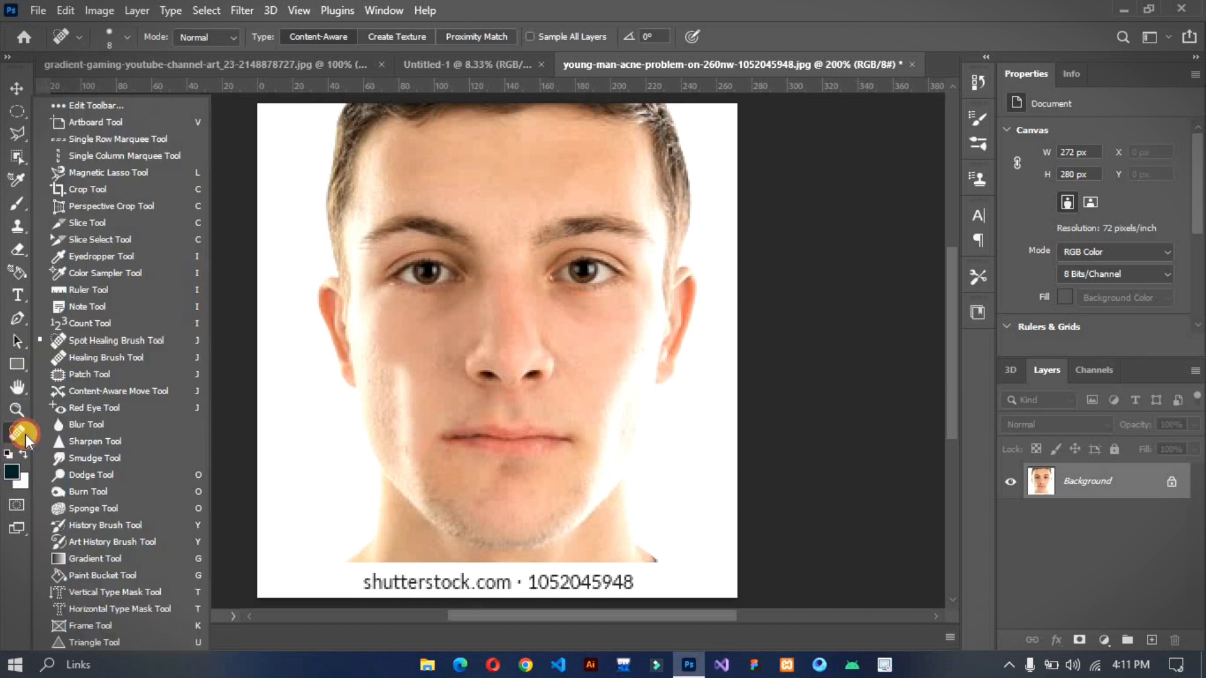
left_click(79, 191)
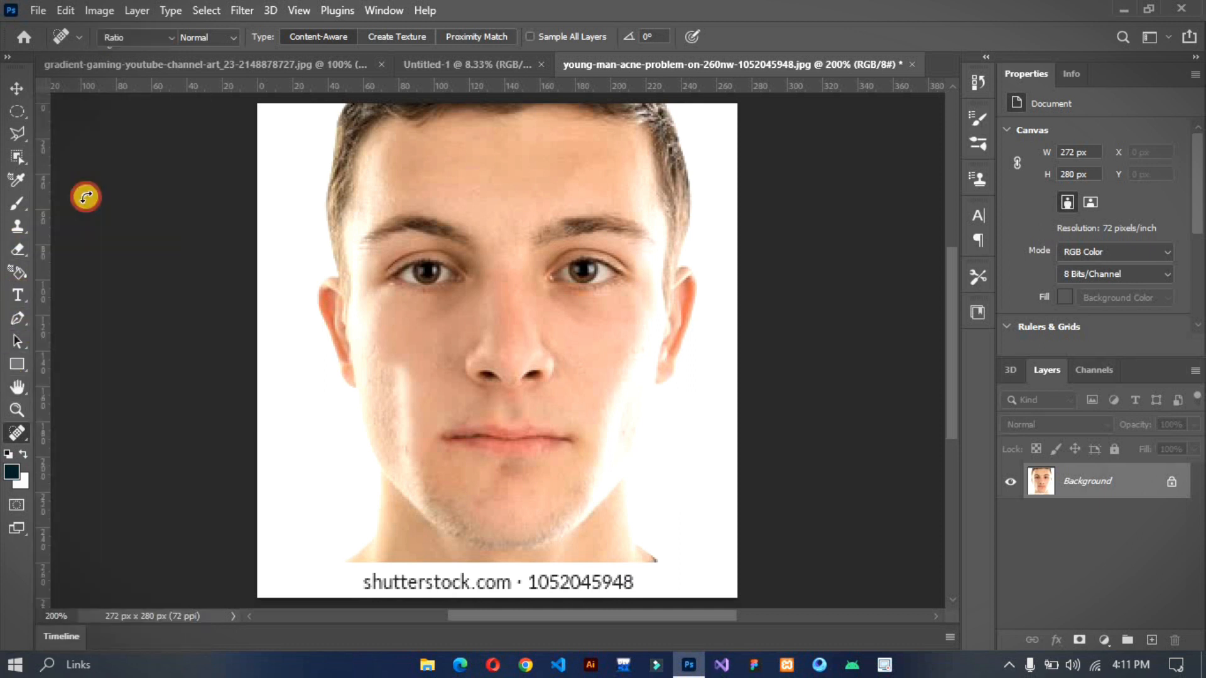
left_click_drag(500, 604, 504, 586)
left_click_drag(493, 119, 487, 119)
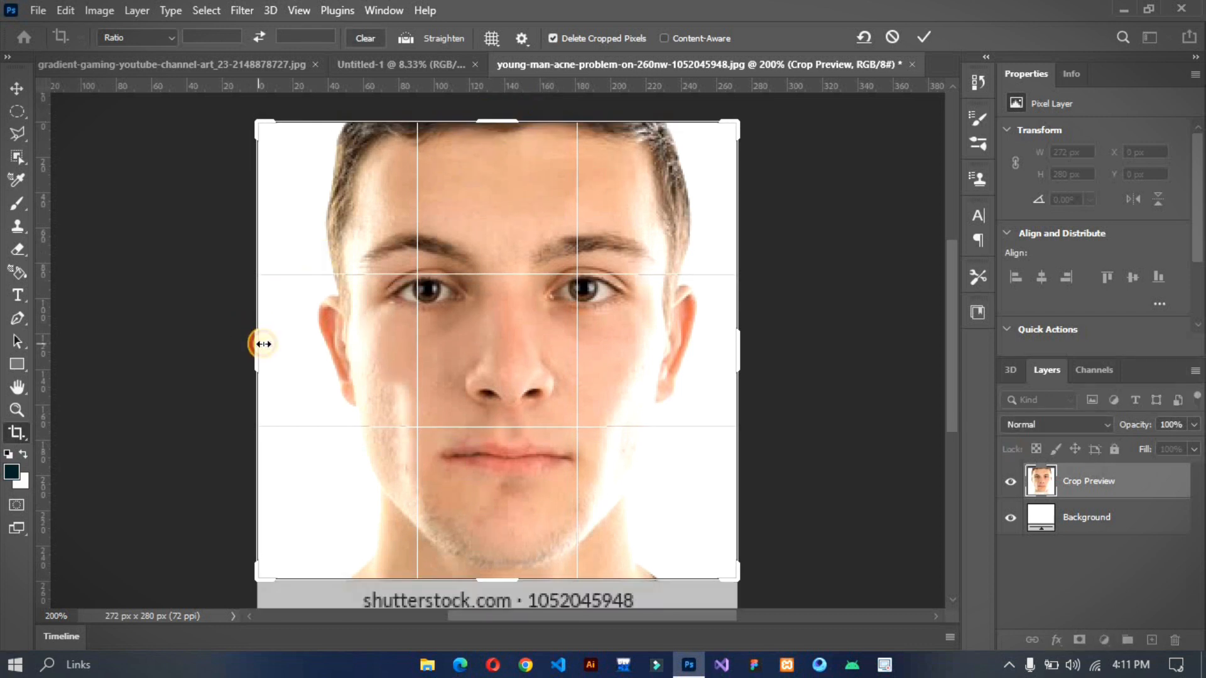
left_click_drag(263, 343, 276, 344)
left_click_drag(733, 349, 722, 345)
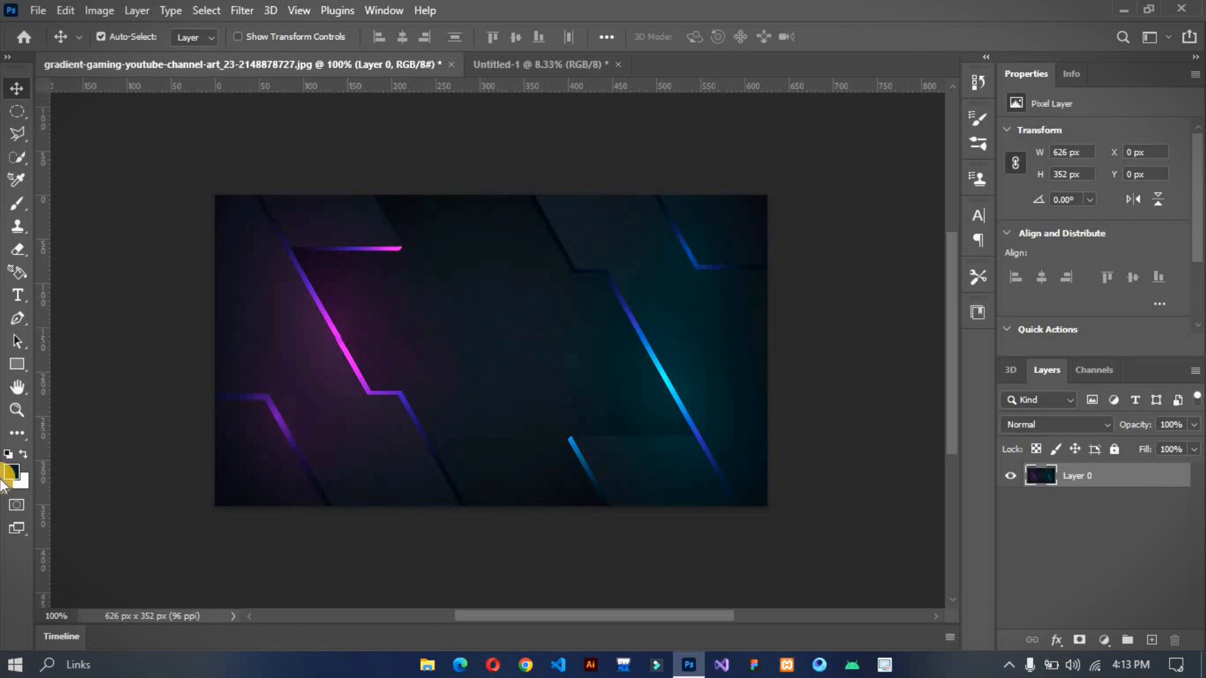
left_click(18, 319)
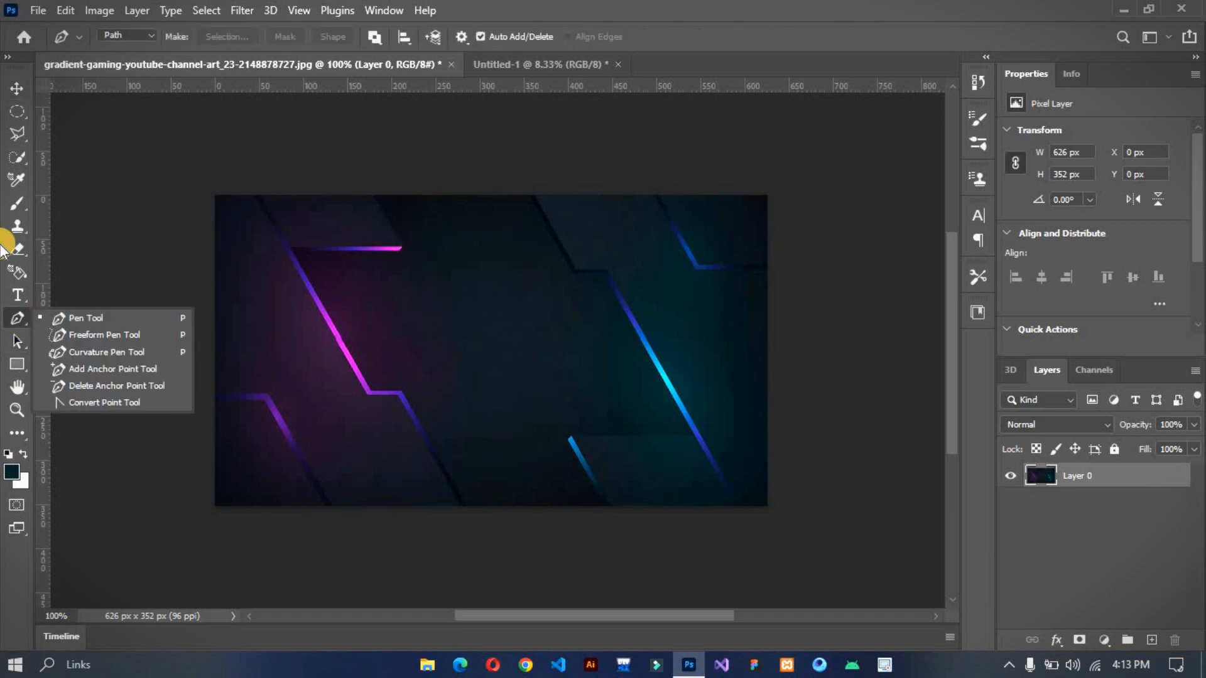
left_click(126, 318)
left_click(516, 246)
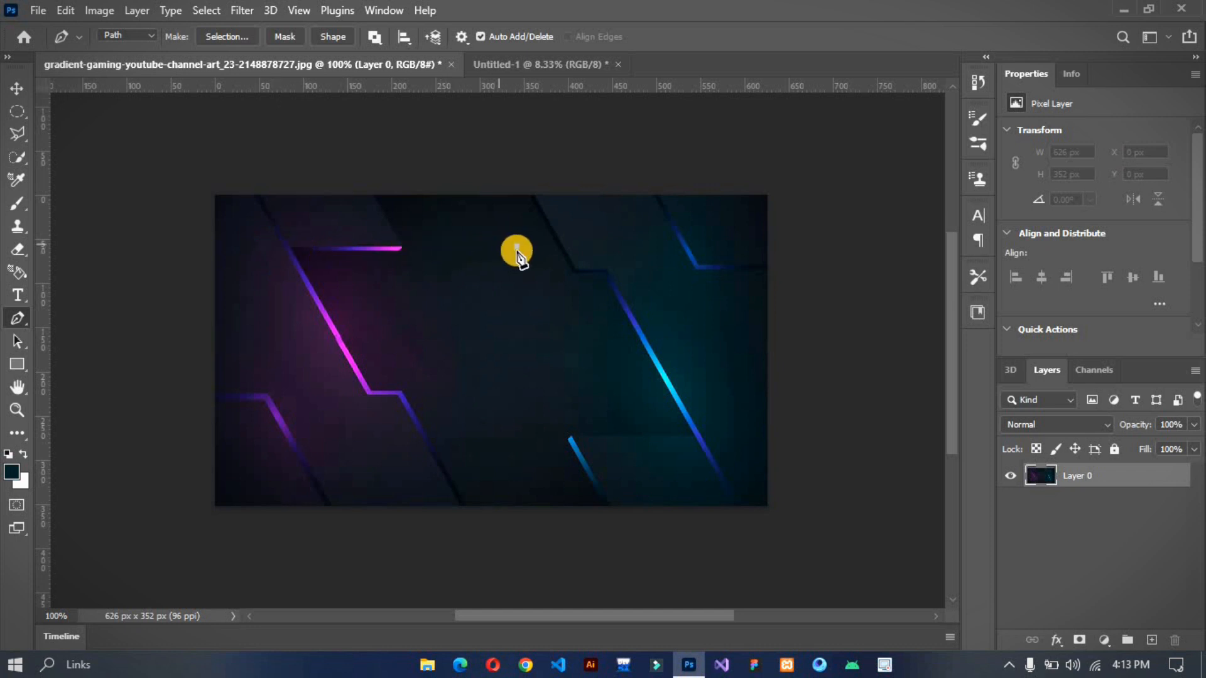
left_click_drag(517, 246, 277, 332)
left_click_drag(512, 527, 461, 524)
left_click_drag(313, 543, 245, 434)
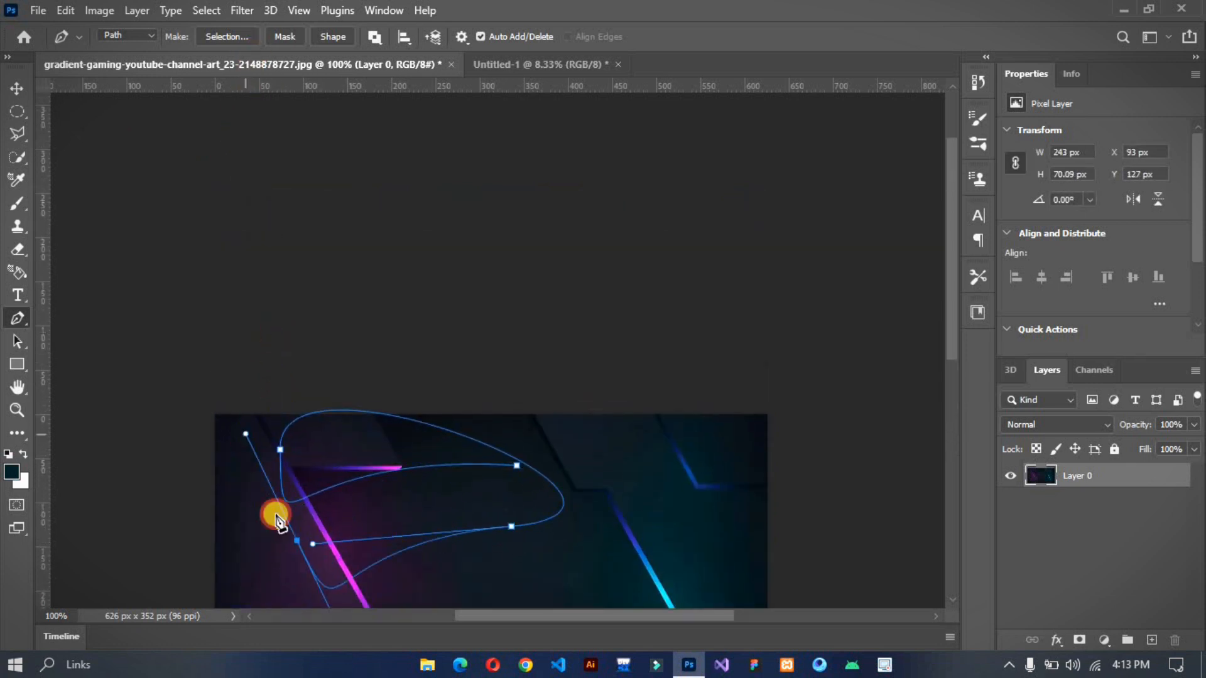
right_click(480, 477)
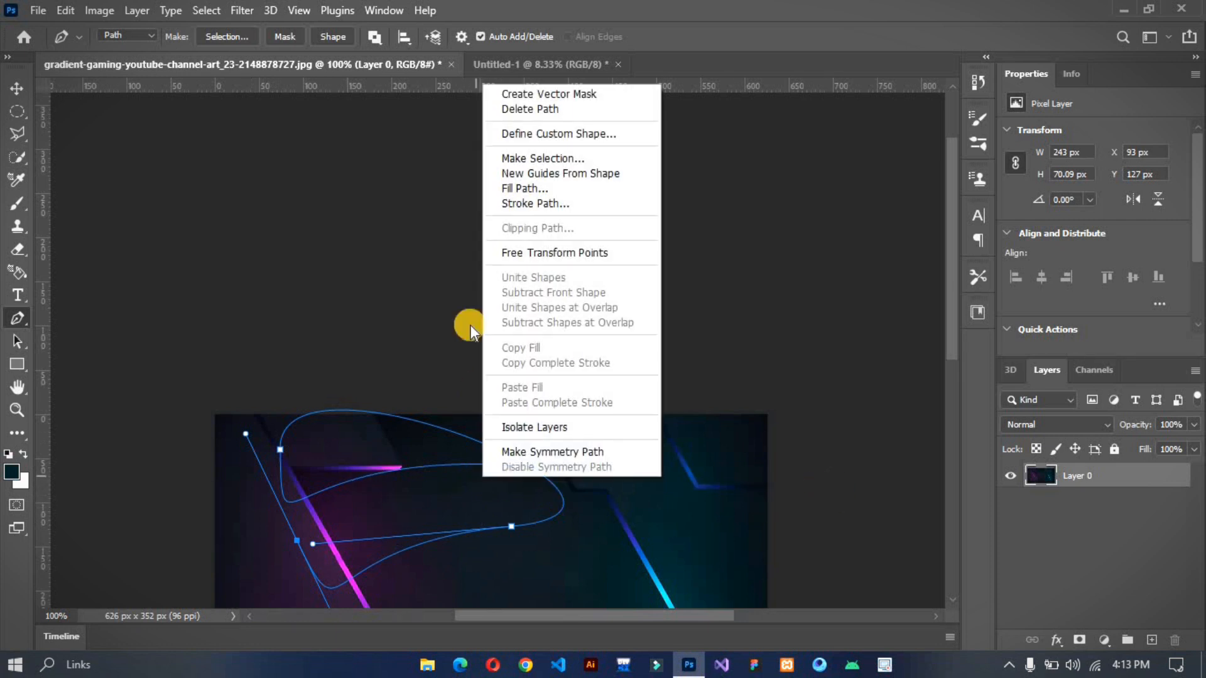
left_click(15, 164)
right_click(424, 510)
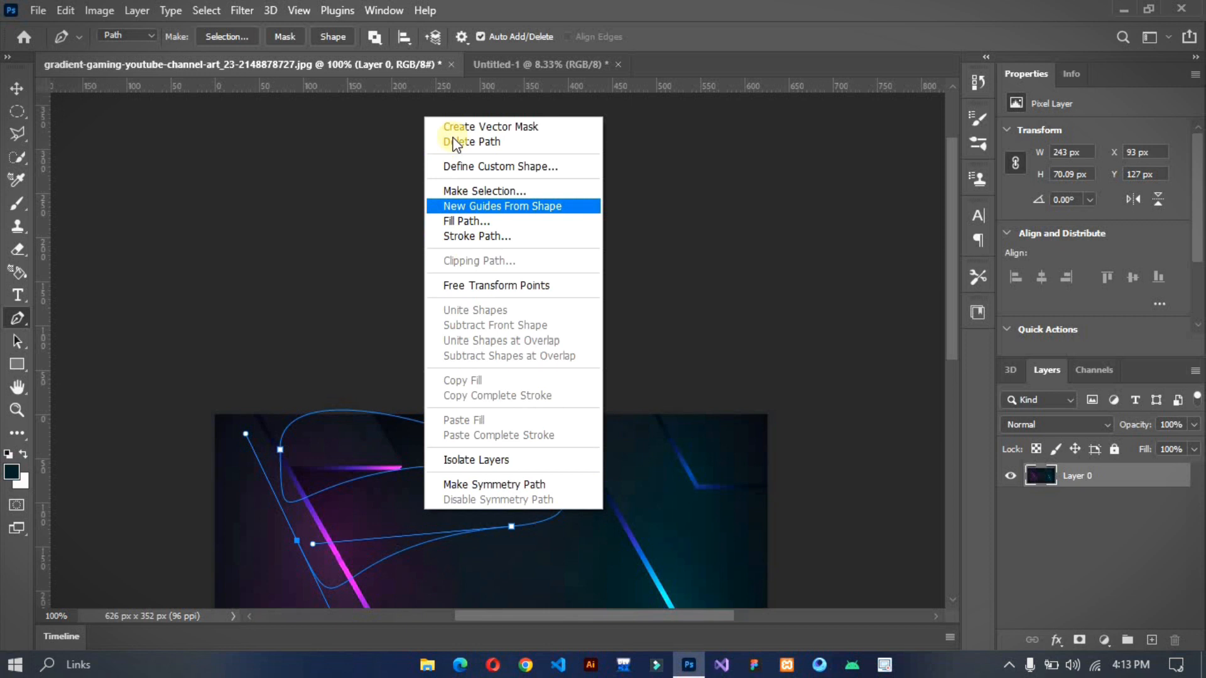
left_click(320, 163)
scroll(379, 364, "down", 5)
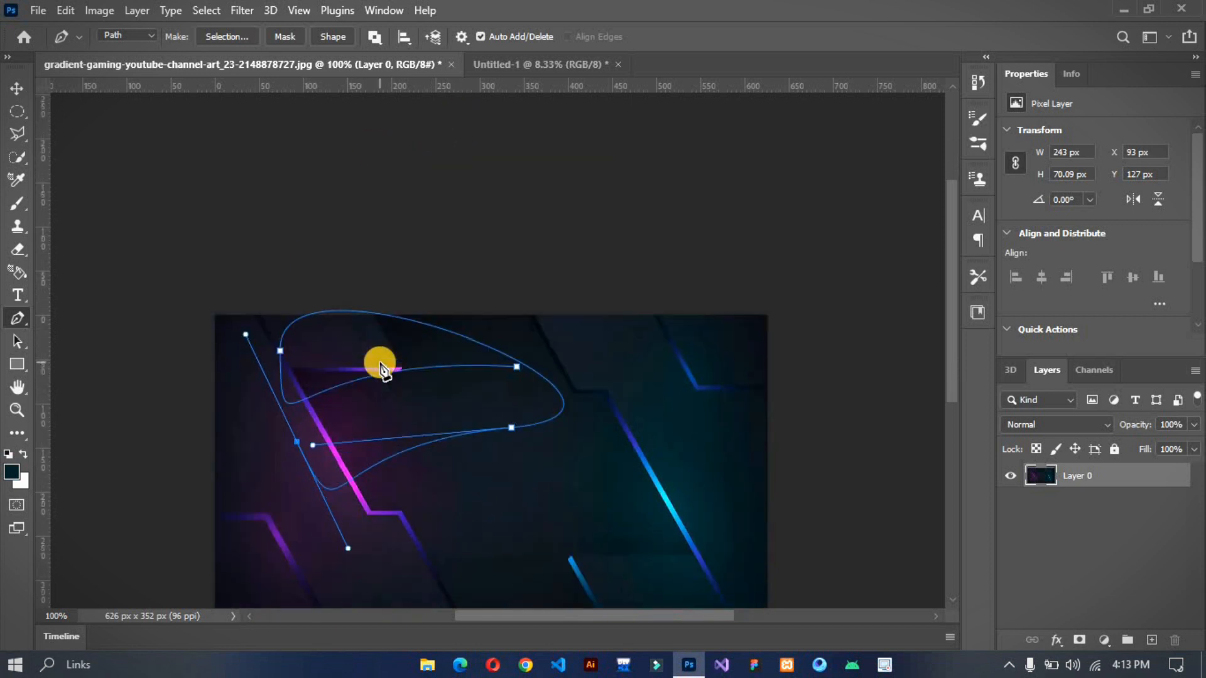
scroll(381, 367, "down", 2)
key("ctrl+z")
key("ctrl+z")
key("ctrl+z")
key("ctrl+z")
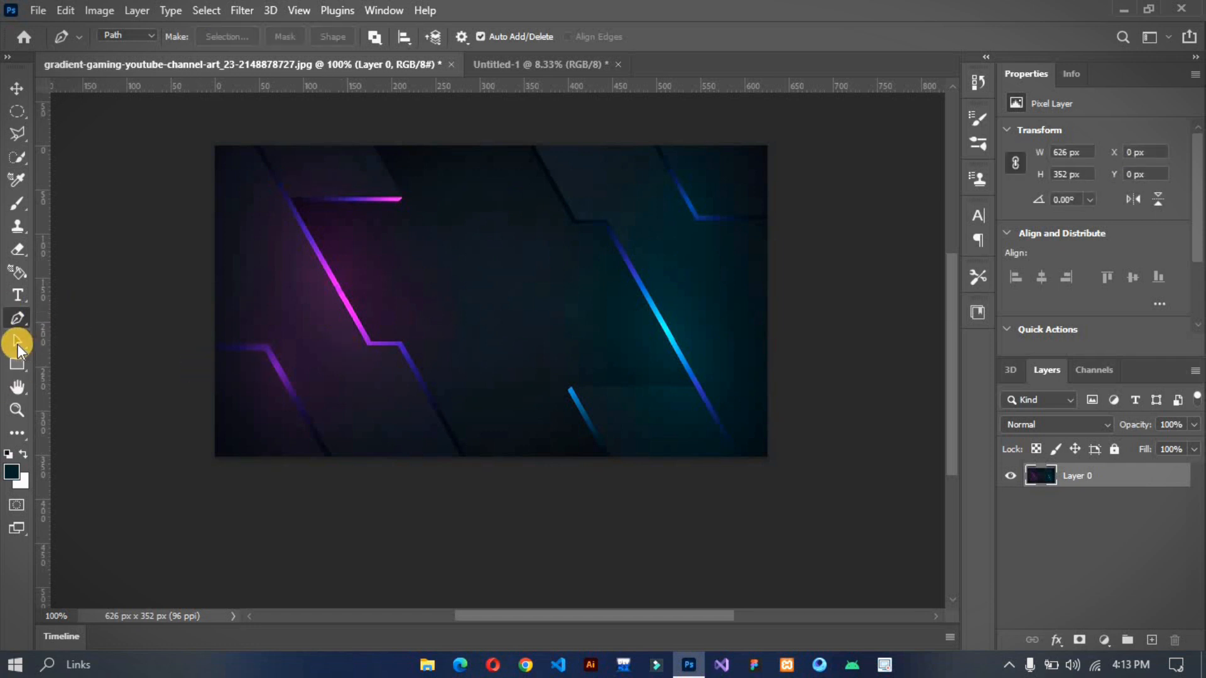
left_click_drag(327, 310, 694, 440)
left_click_drag(286, 123, 520, 399)
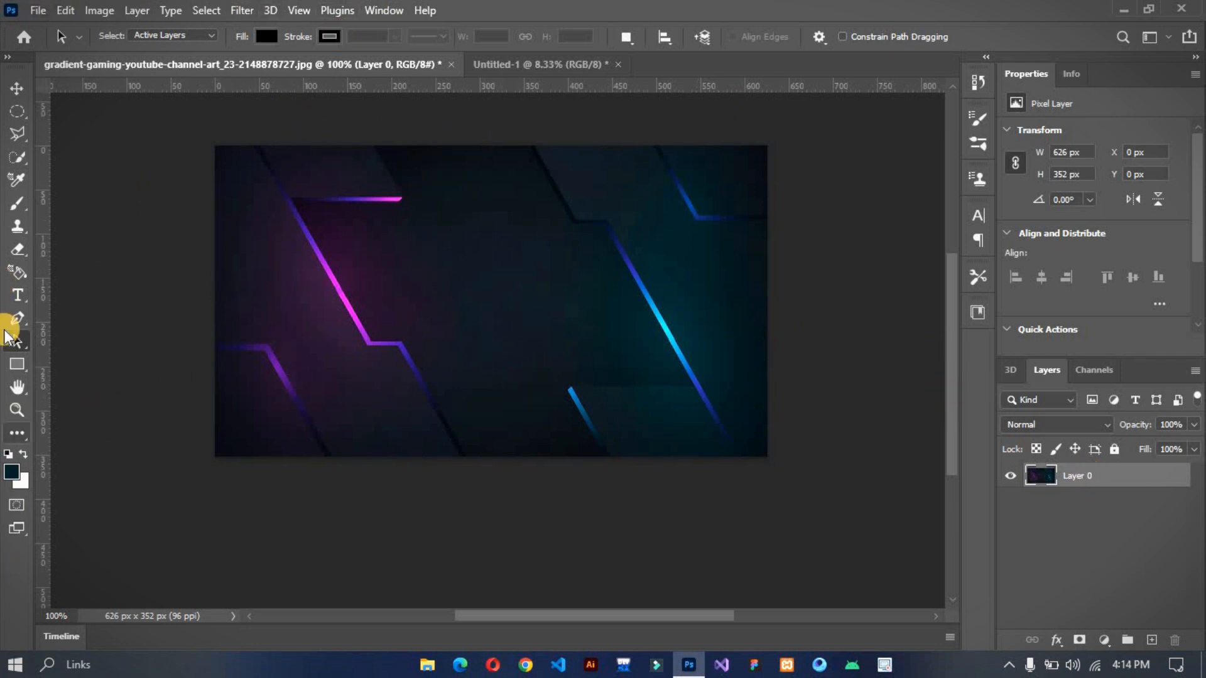
left_click(17, 367)
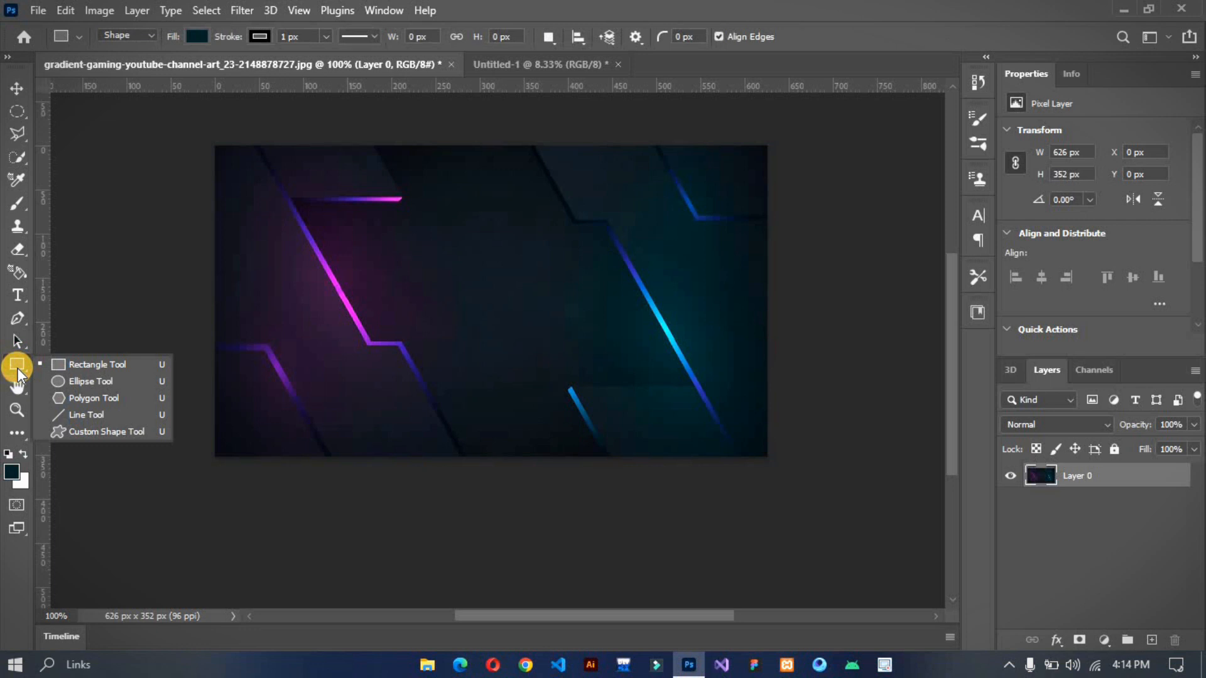
left_click(67, 361)
left_click_drag(334, 192, 667, 405)
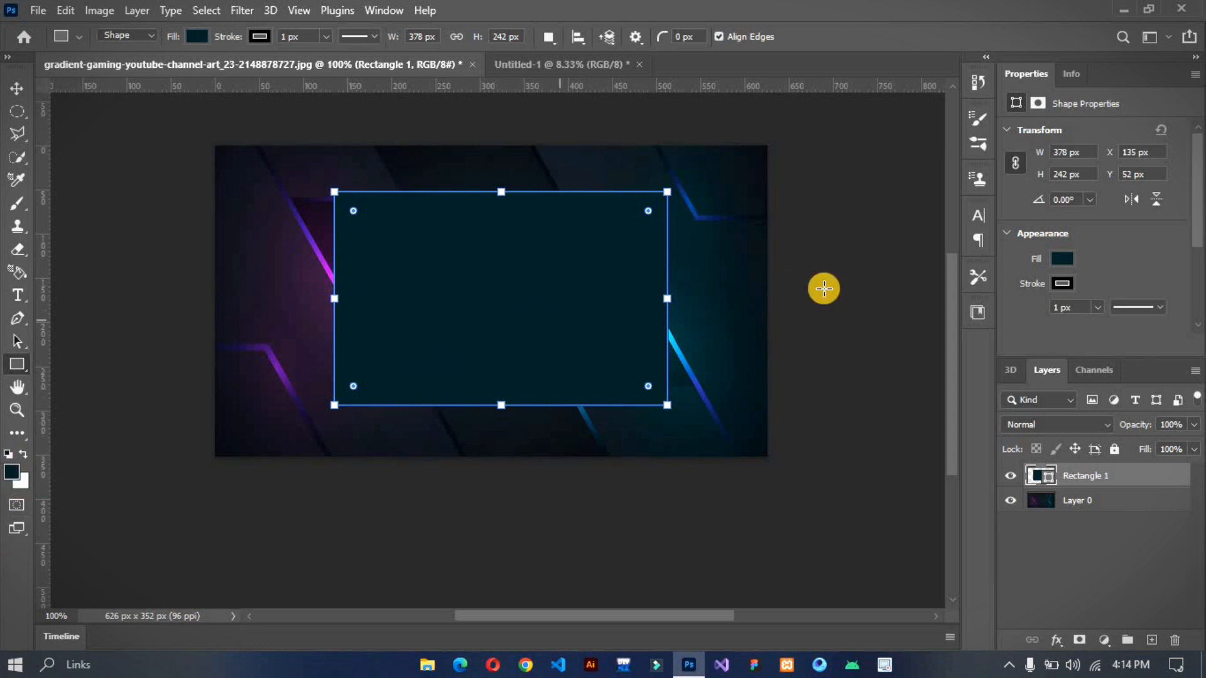
left_click(1063, 259)
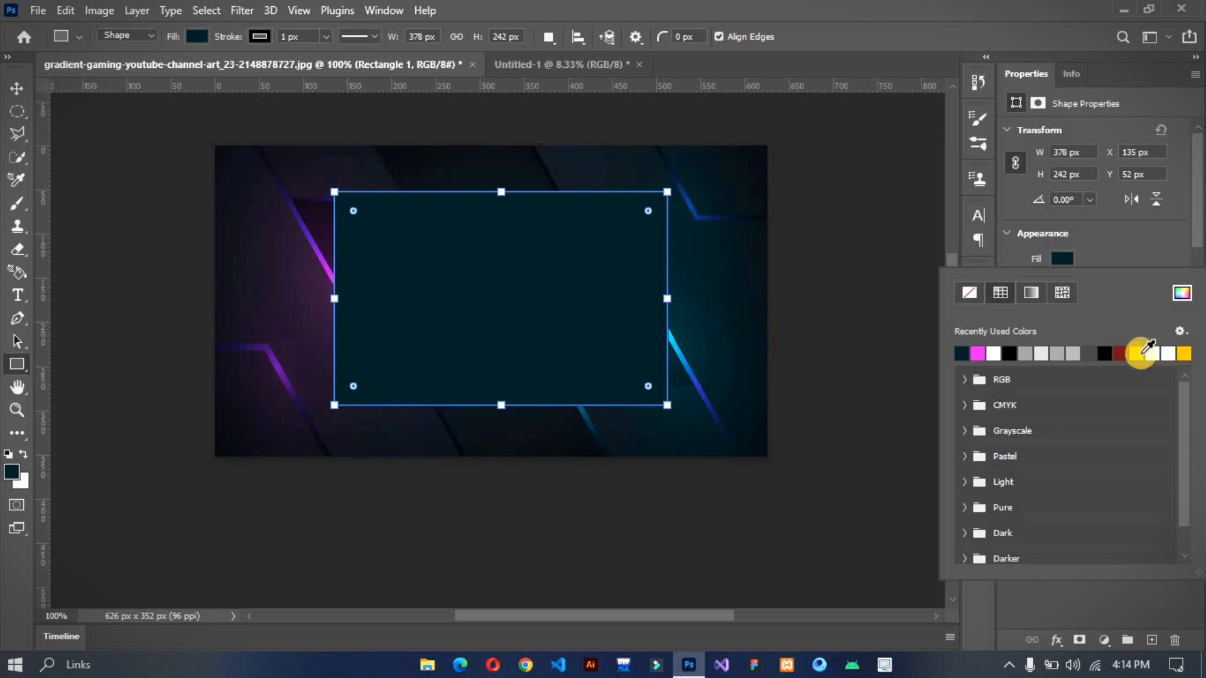
left_click(1138, 352)
left_click(842, 247)
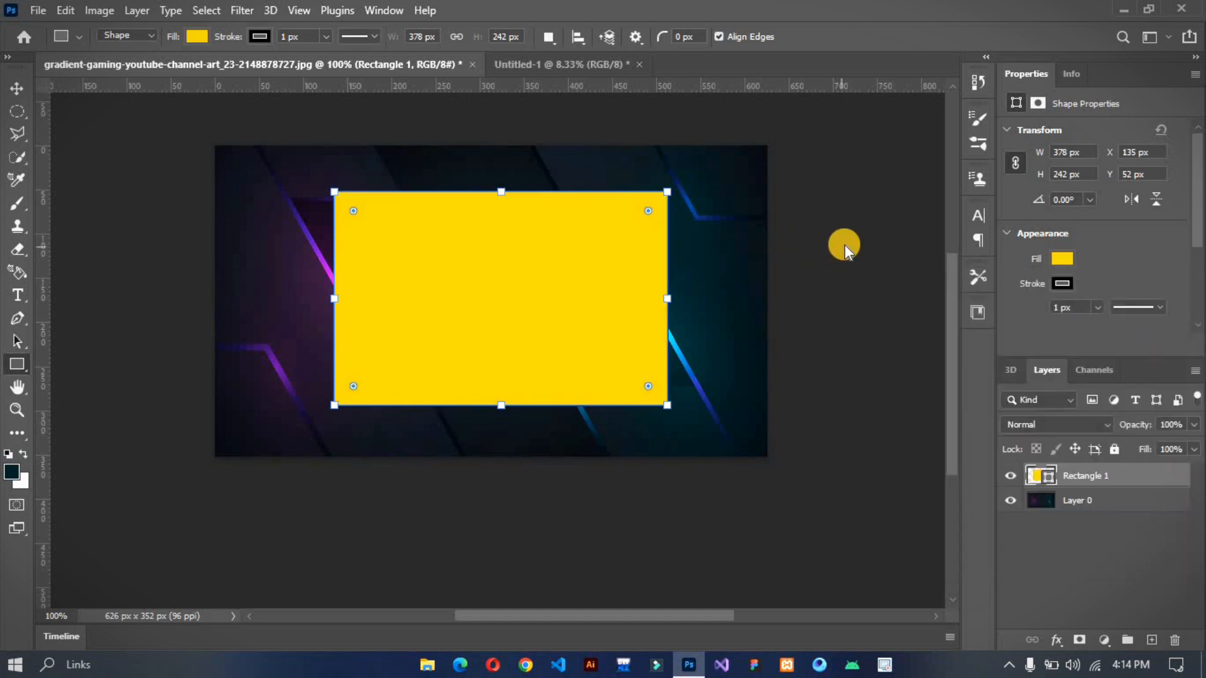
left_click(626, 379)
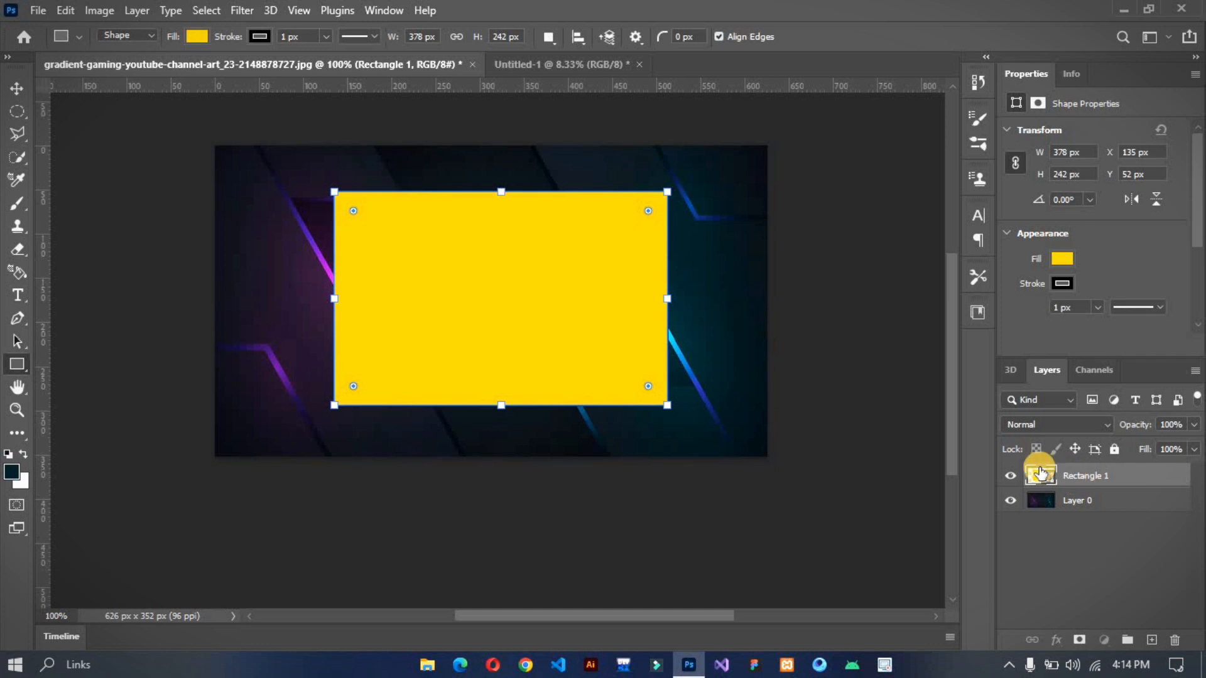
left_click(16, 87)
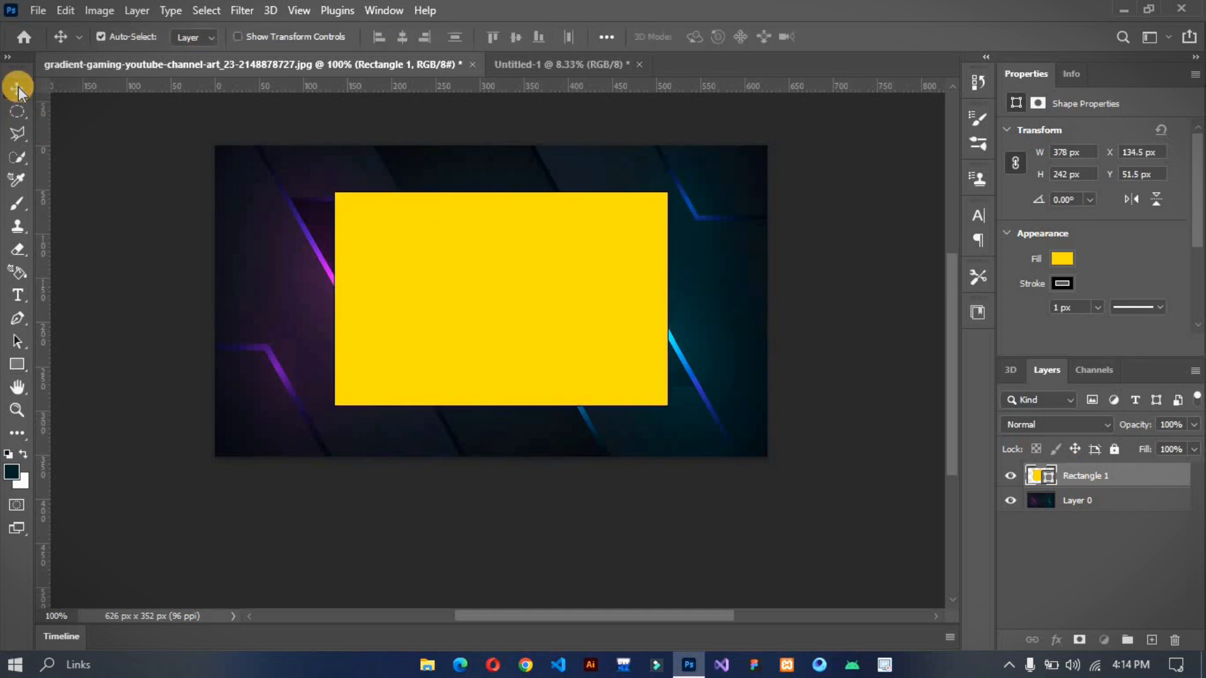
left_click_drag(435, 310, 425, 320)
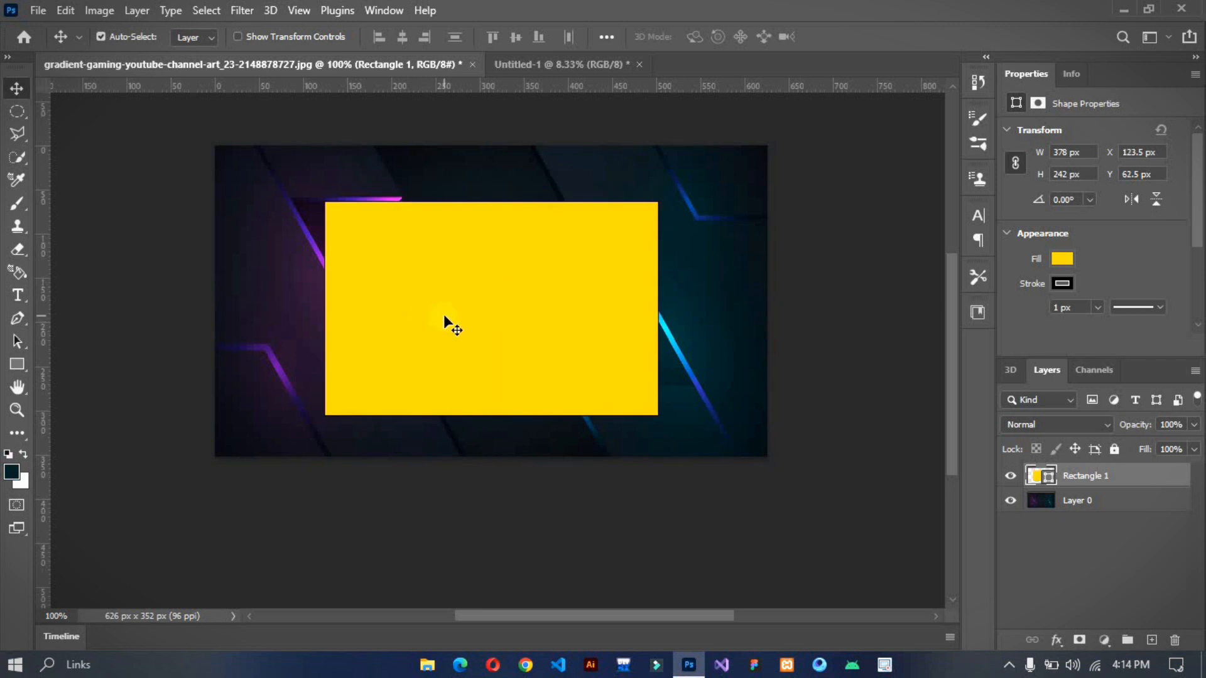
key("ctrl")
key("ctrl")
right_click(1095, 481)
left_click(1096, 483)
key("Delete")
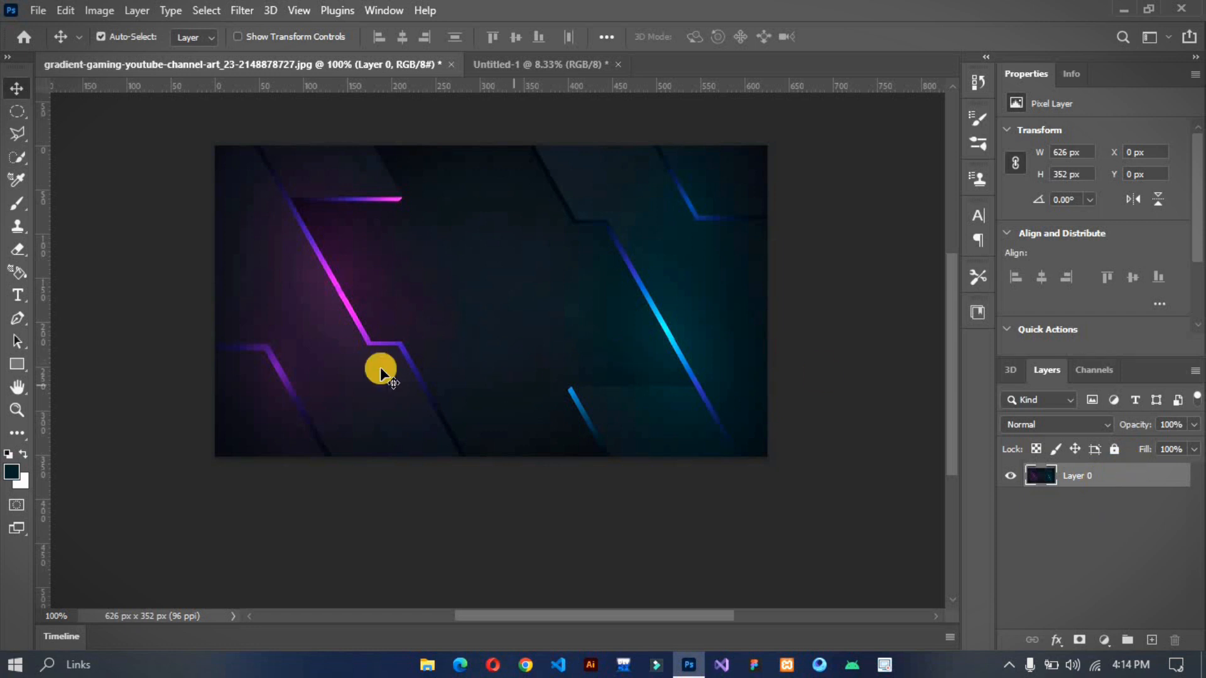
Switch to the Hand tool, drag the banner around, then scroll it left
left_click(19, 397)
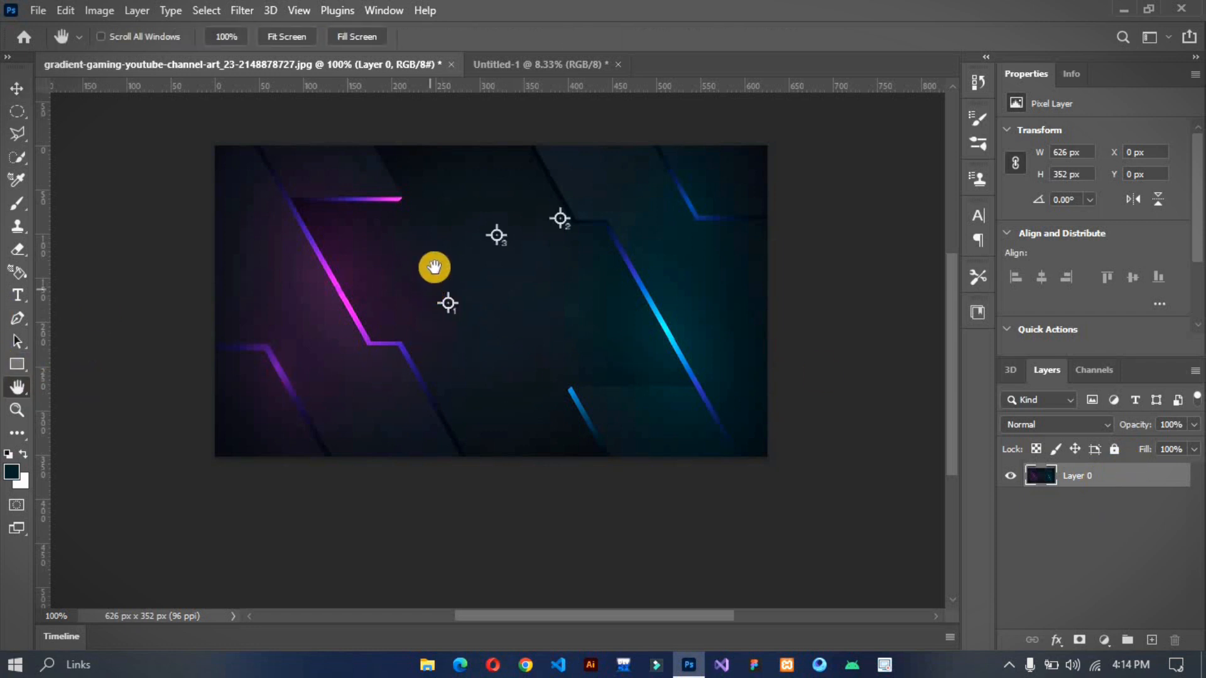
left_click_drag(392, 282, 433, 335)
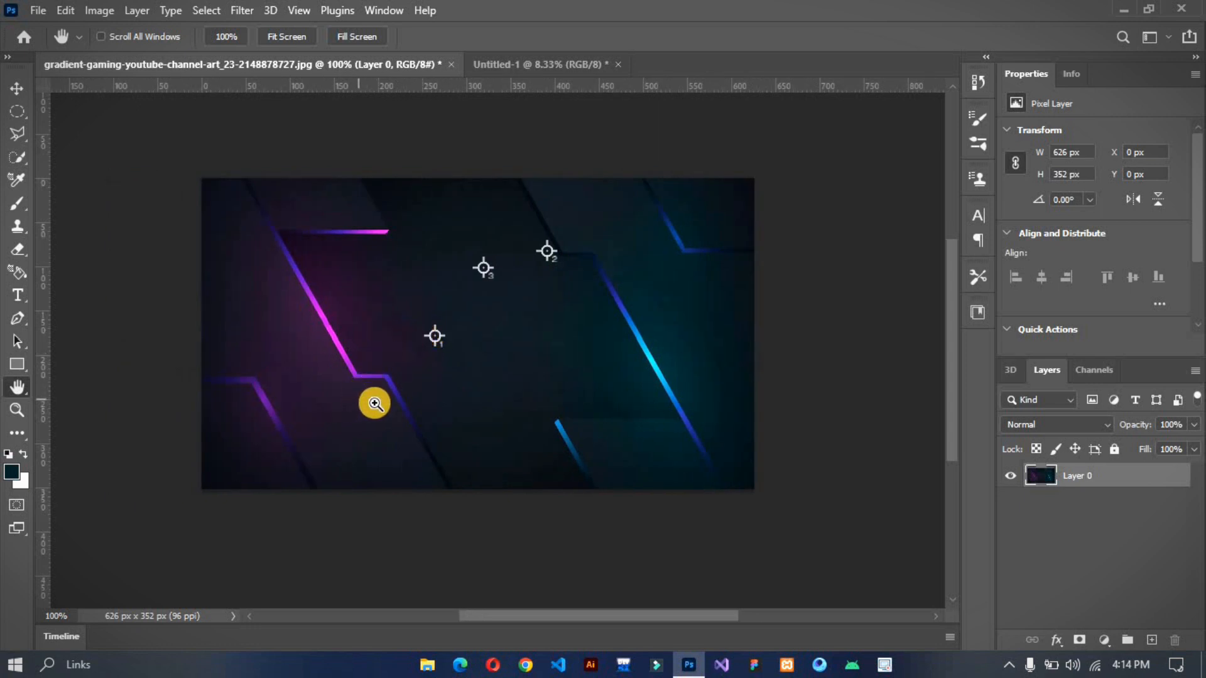
scroll(370, 394, "left", 1)
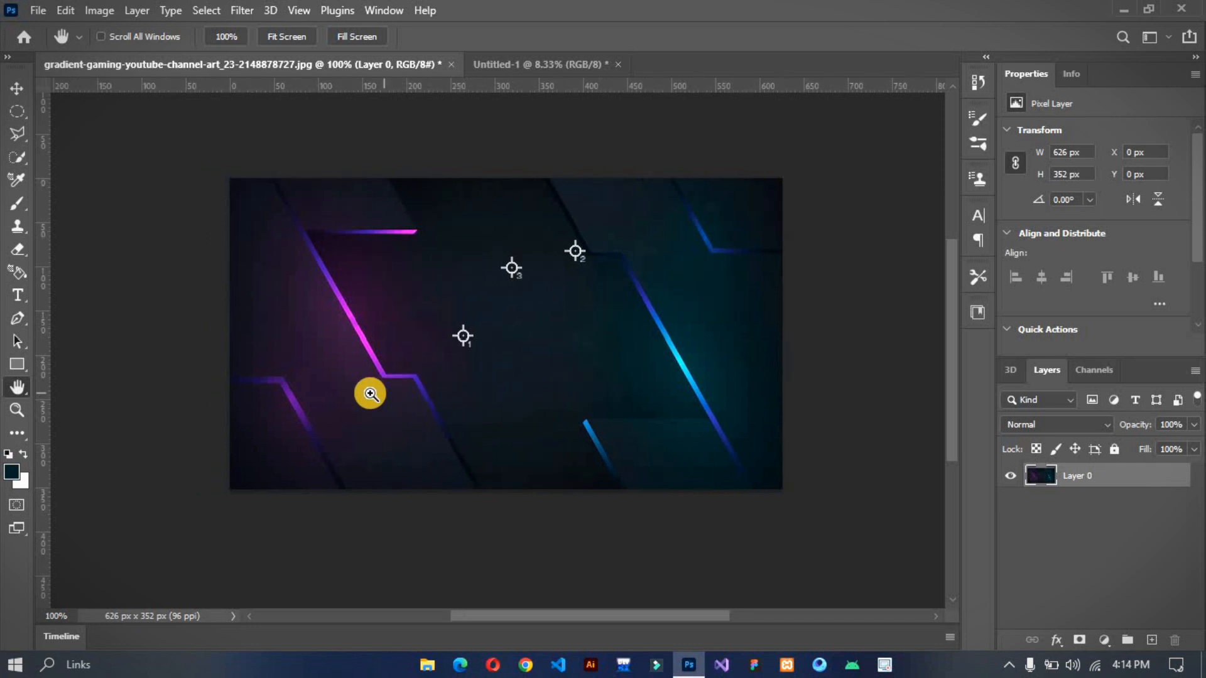
scroll(381, 399, "left", 2)
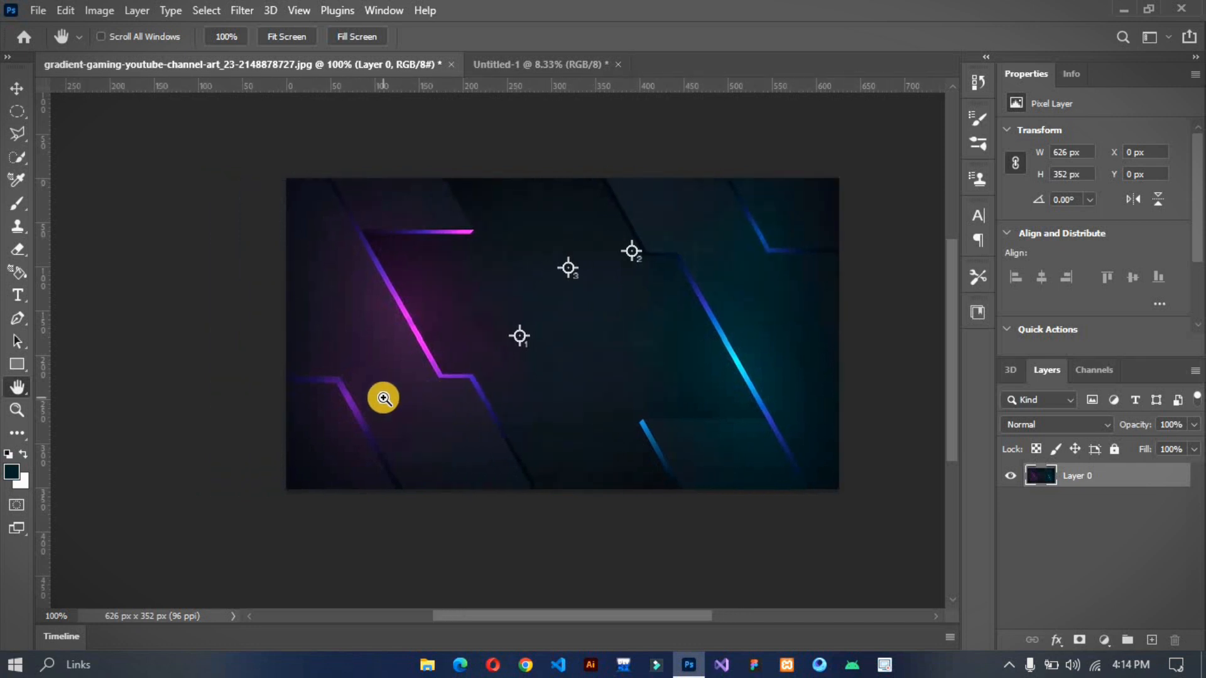
scroll(384, 398, "left", 2)
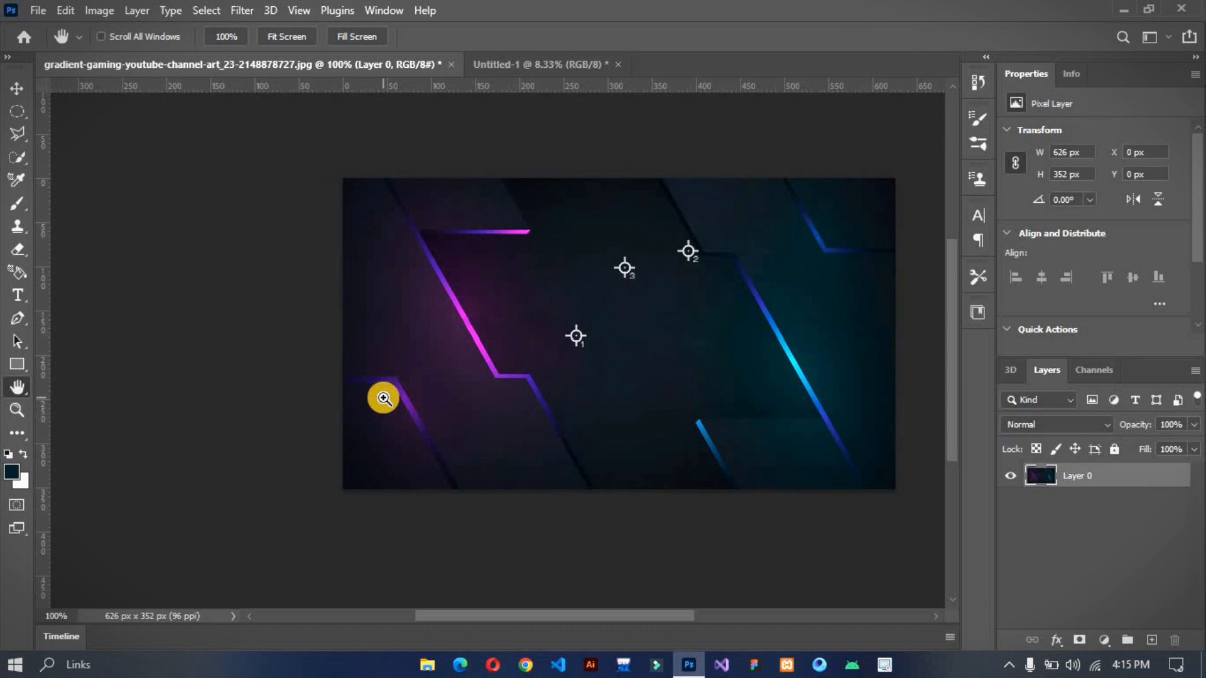
Scroll the banner view right, left, up and down to inspect it
scroll(383, 398, "right", 6)
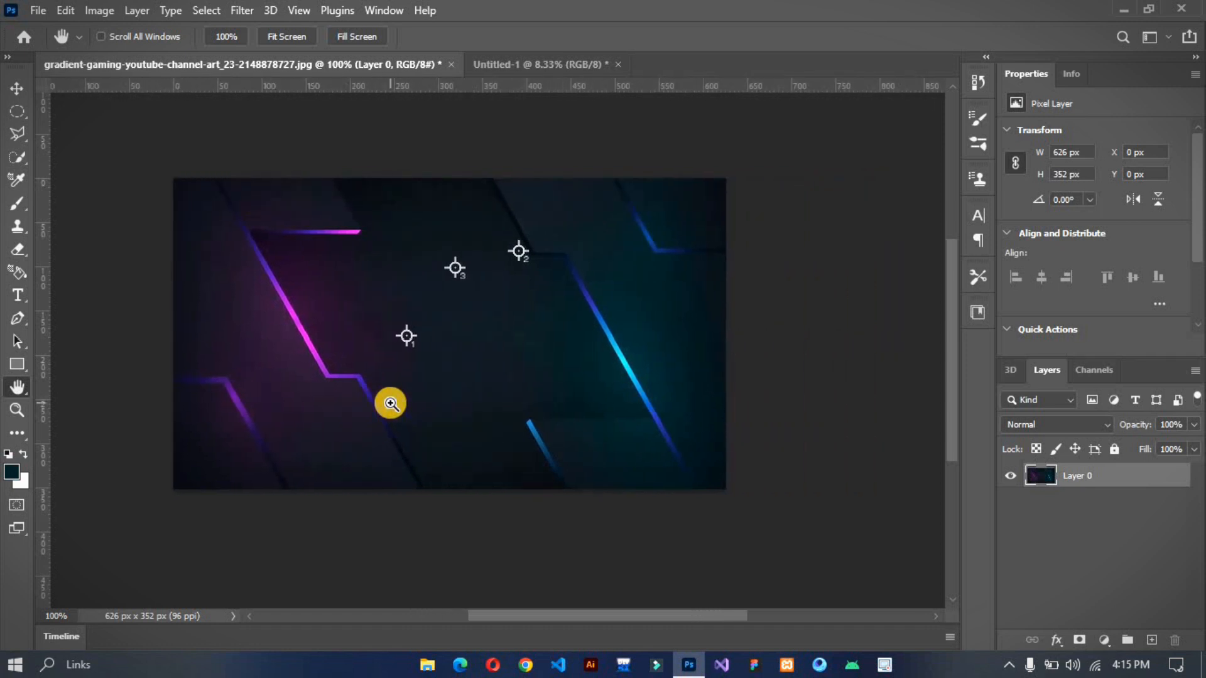
scroll(390, 404, "right", 6)
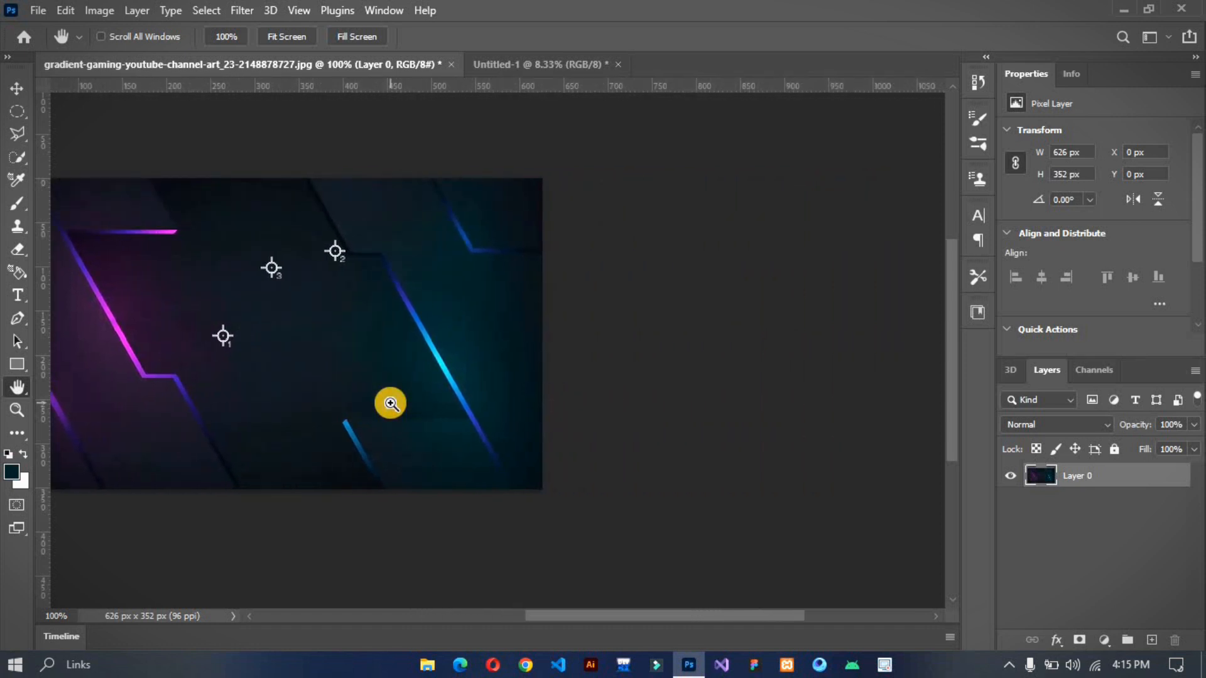
scroll(390, 403, "right", 3)
scroll(390, 403, "left", 6)
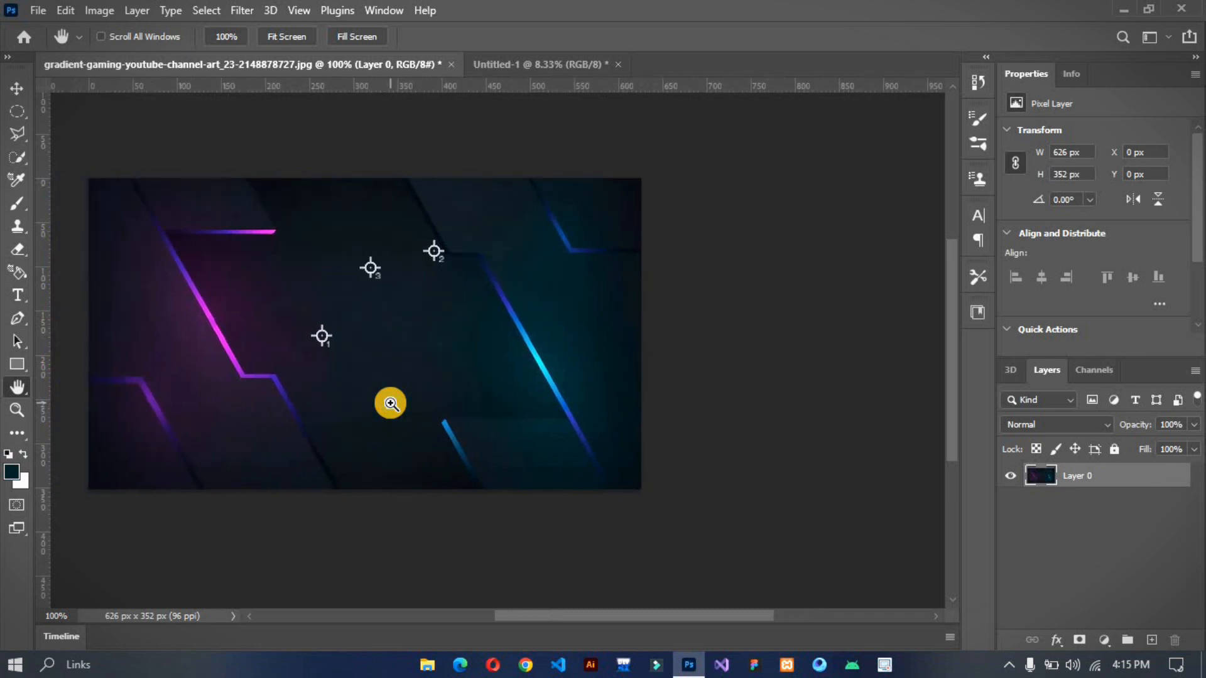
scroll(390, 403, "left", 3)
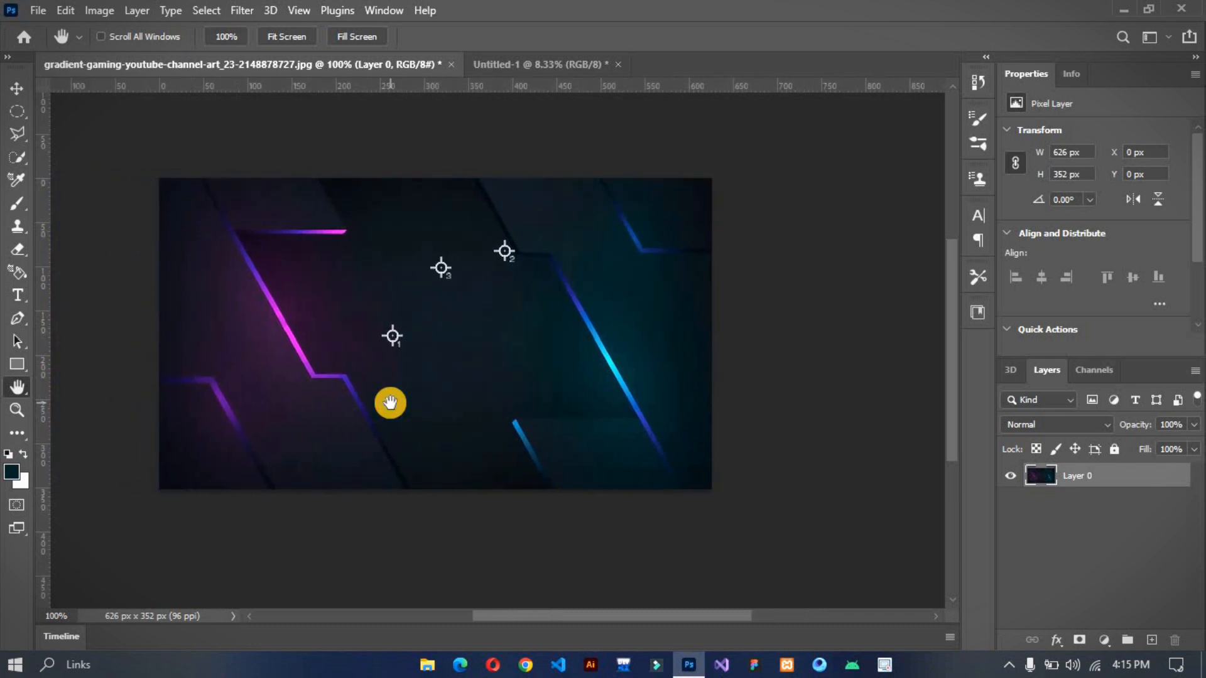
scroll(390, 403, "up", 3)
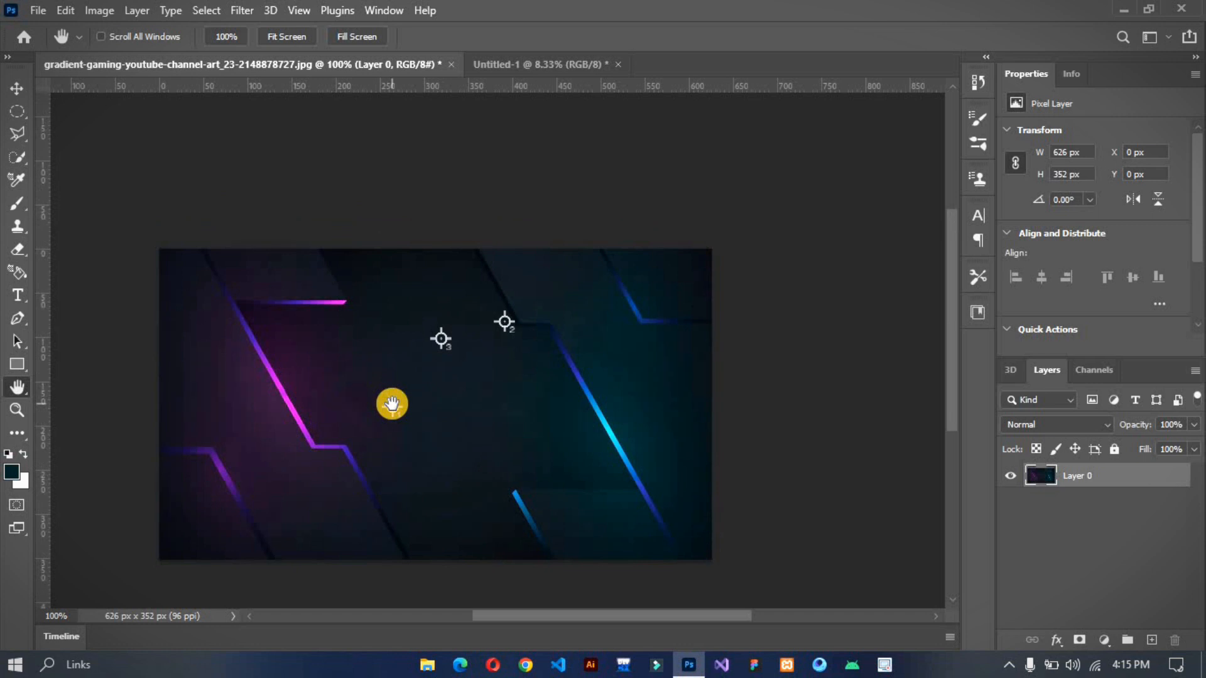
scroll(391, 403, "down", 2)
scroll(391, 403, "down", 2)
scroll(390, 404, "up", 1)
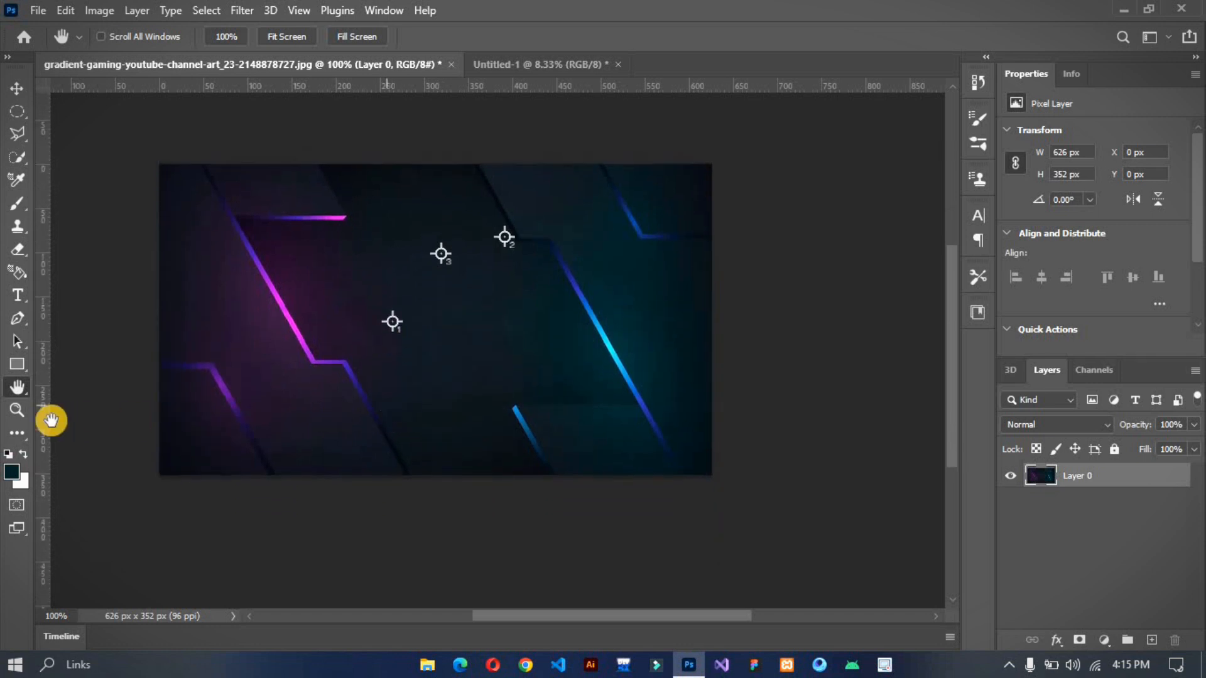
left_click(17, 410)
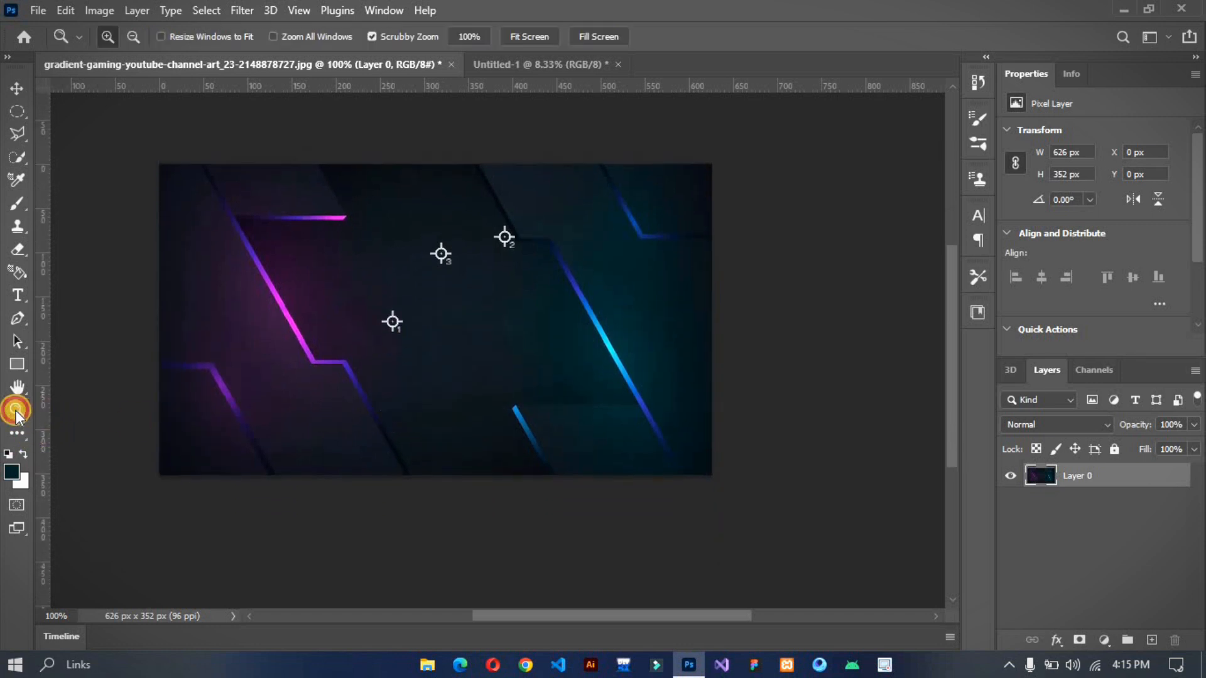
left_click(267, 308)
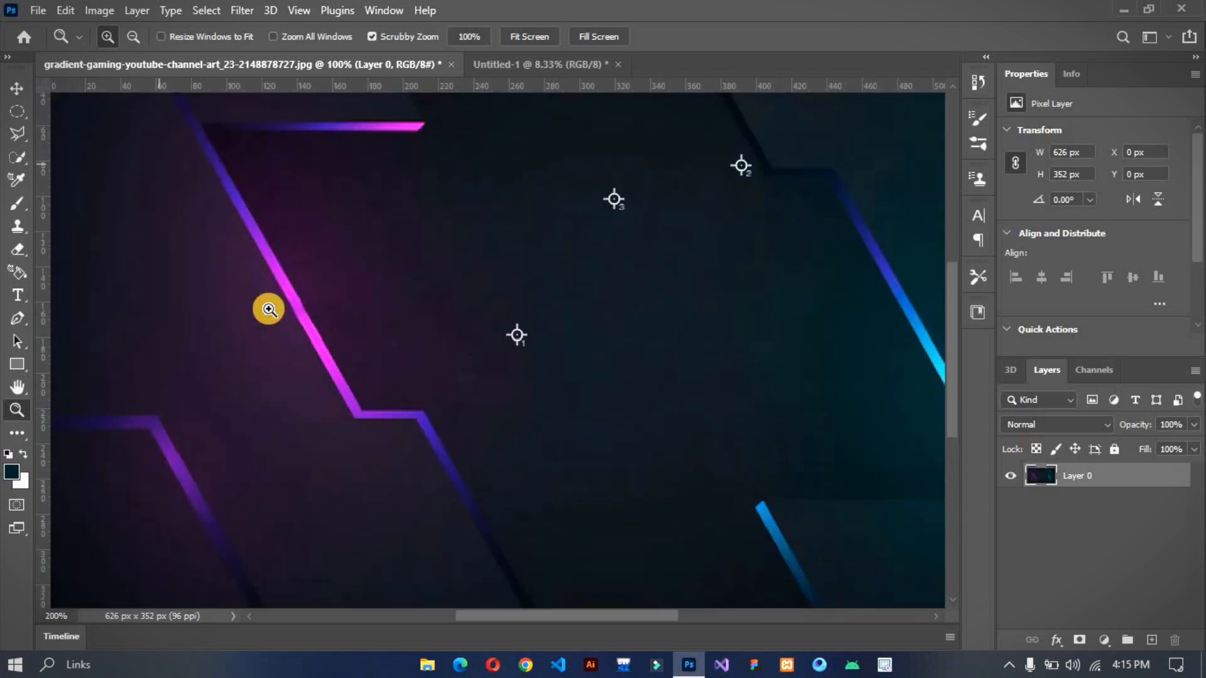
left_click(268, 309)
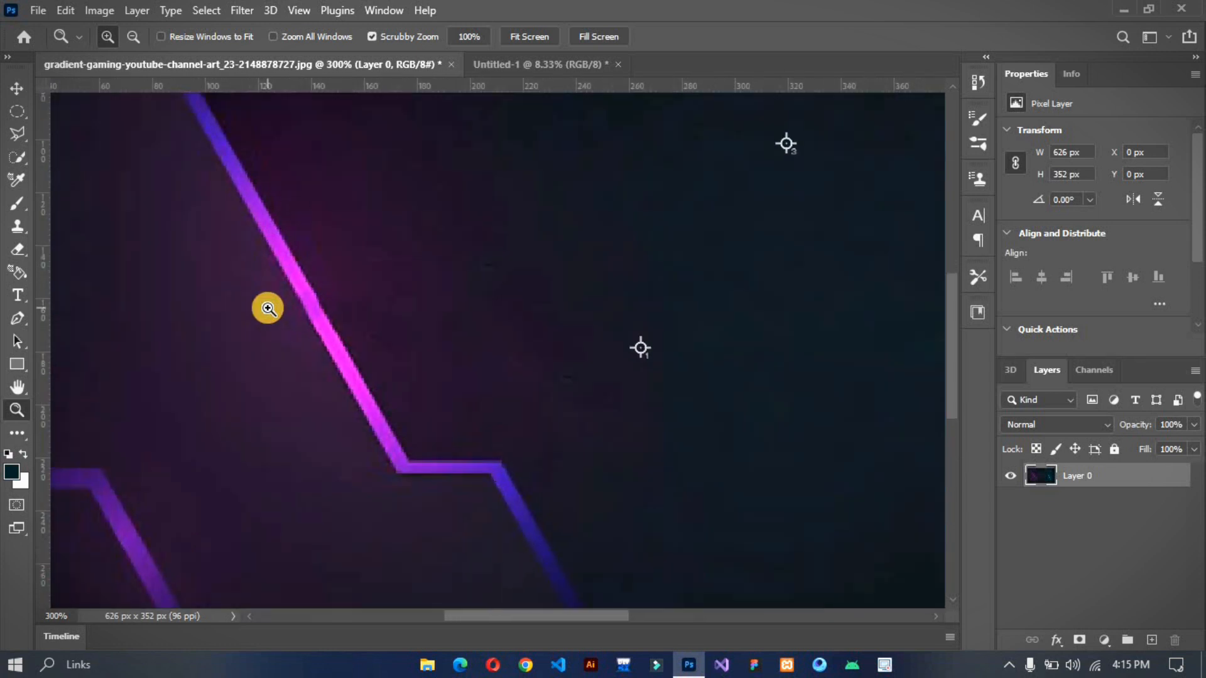
right_click(225, 352)
left_click(167, 92)
left_click(133, 36)
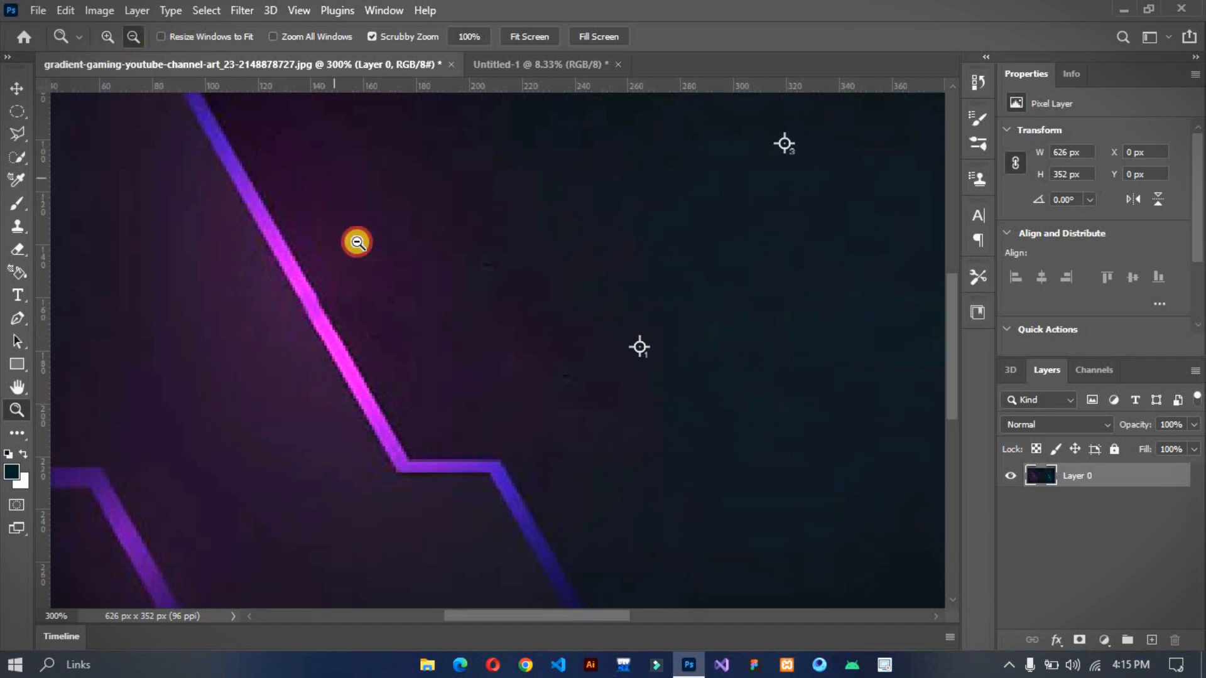
left_click(365, 261)
left_click(440, 295)
left_click(522, 312)
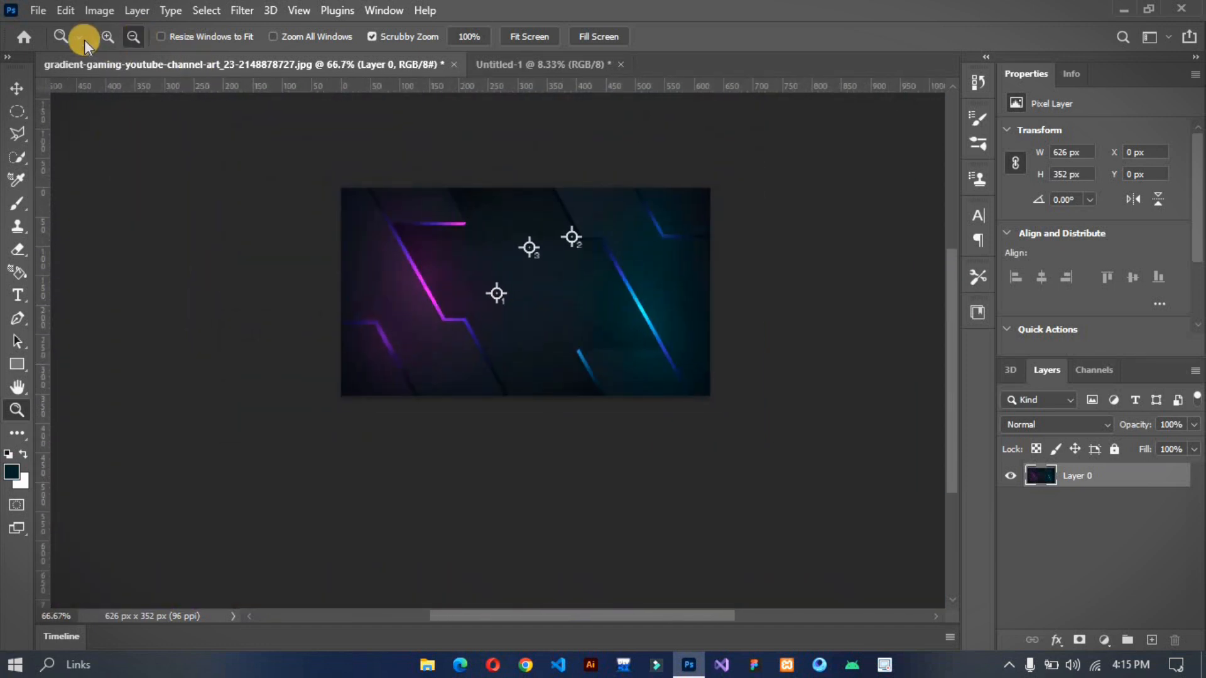
left_click(107, 36)
left_click(529, 324)
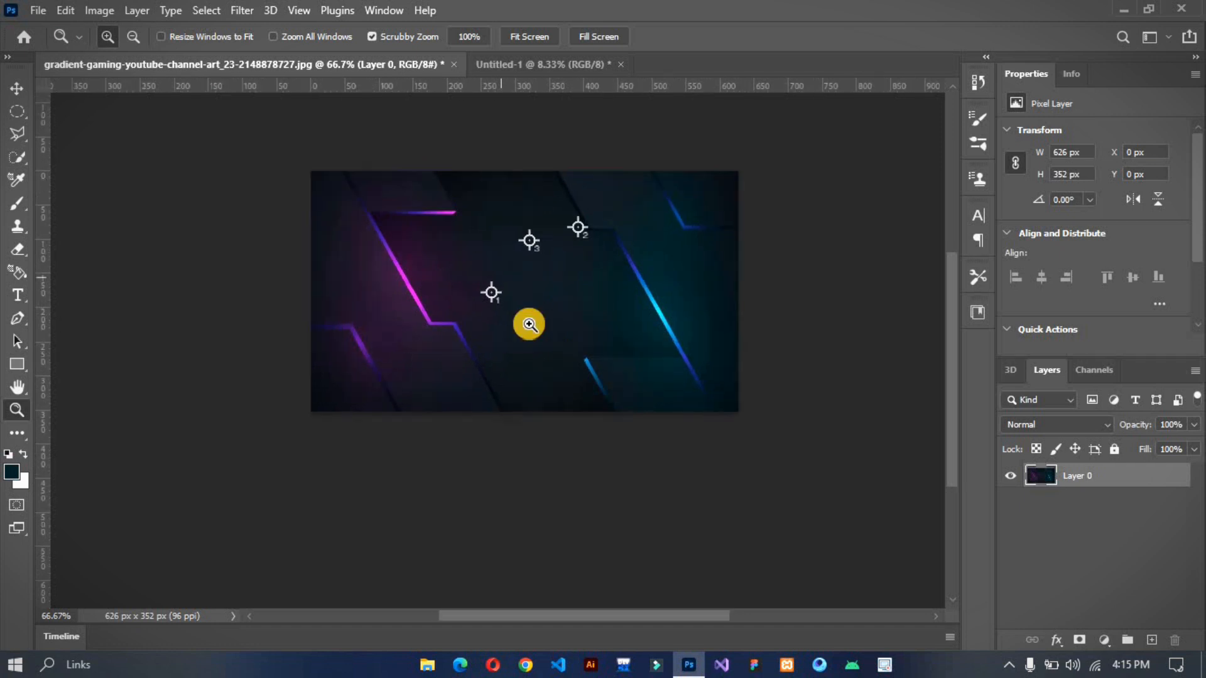
left_click(529, 324)
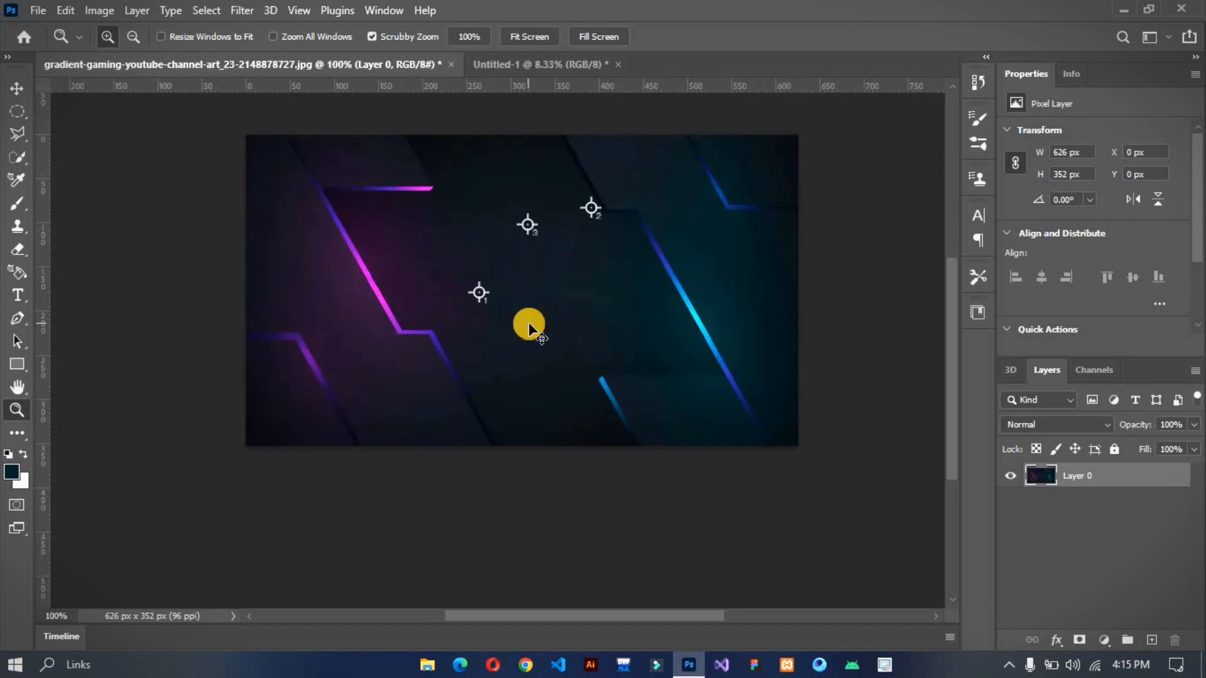
left_click(528, 324)
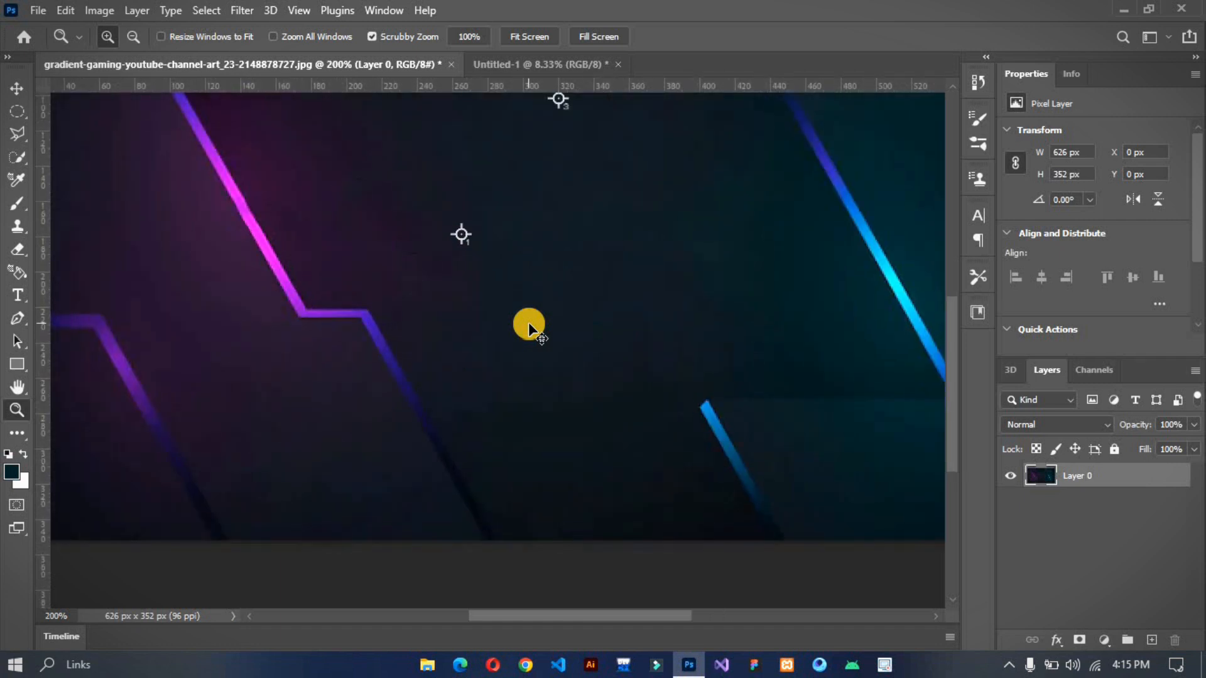
left_click(529, 322, "alt")
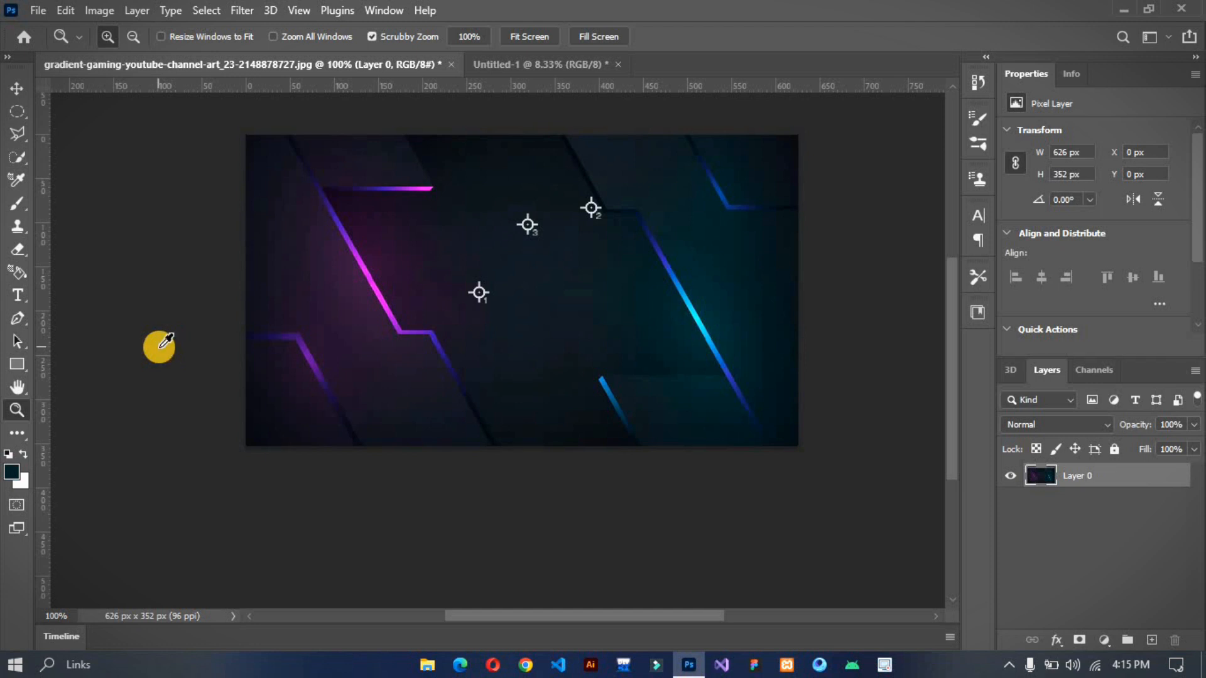
key("ctrl+u")
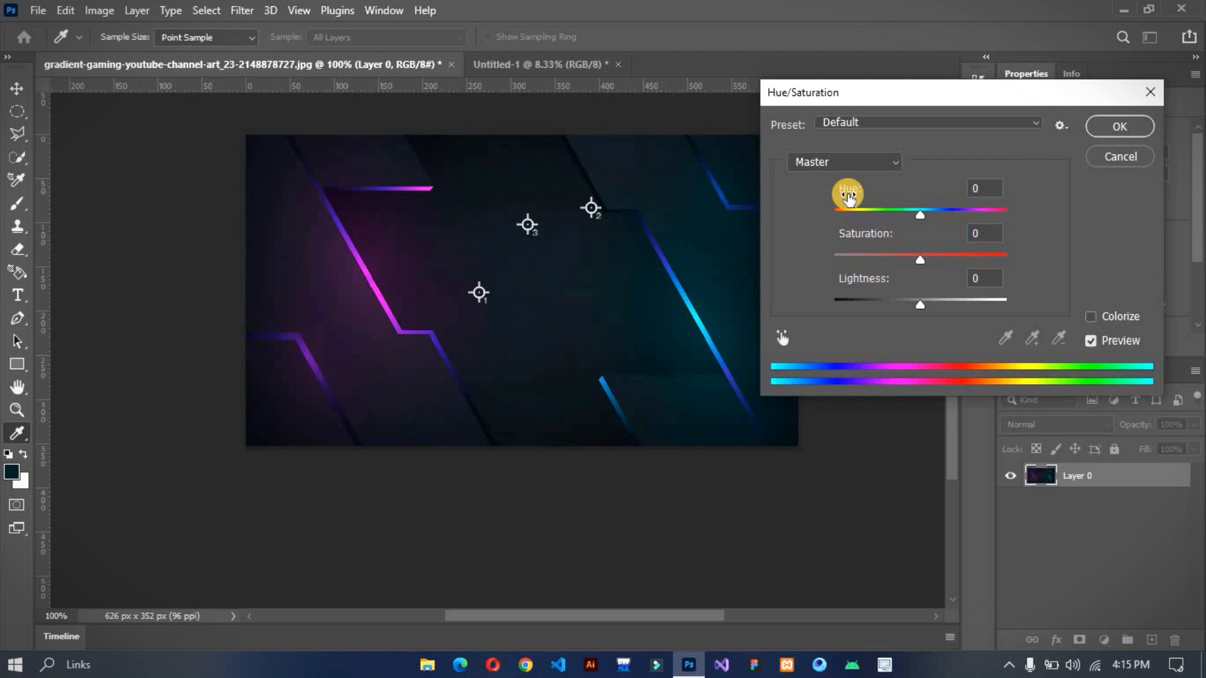
Try a hue shift, cancel it, and duplicate the banner layer
mouse_move(917, 216)
left_mouse_down()
mouse_move(894, 222)
mouse_move(922, 216)
left_mouse_up()
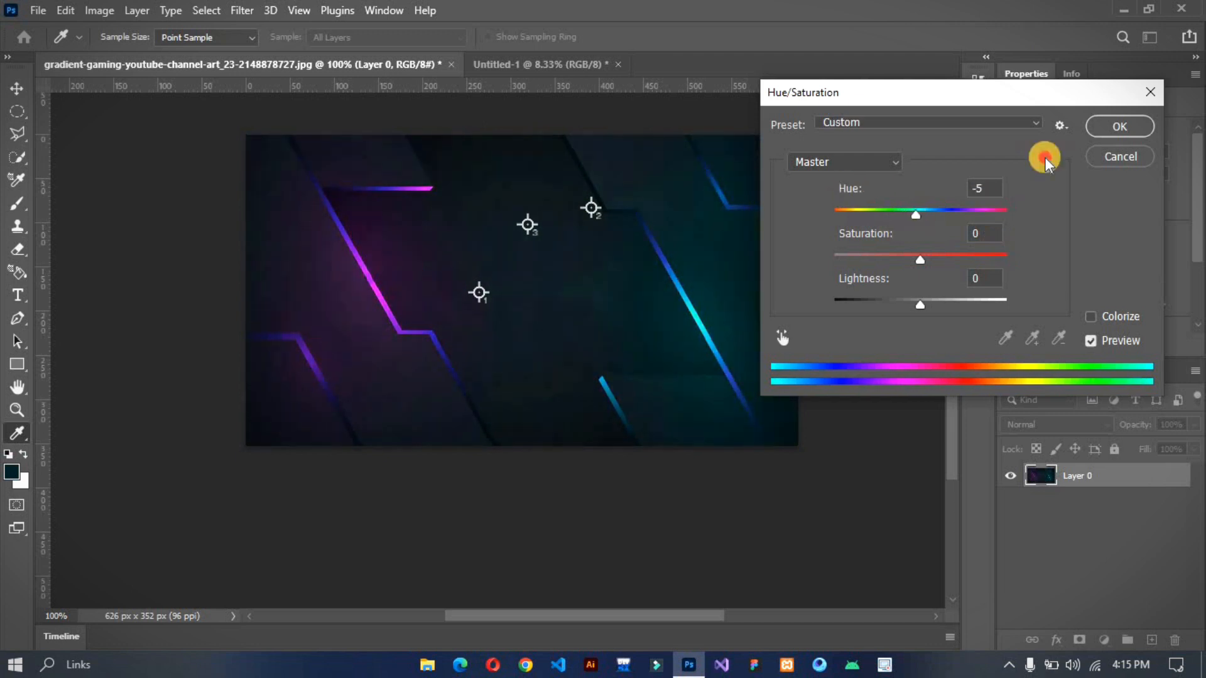
left_click(1114, 158)
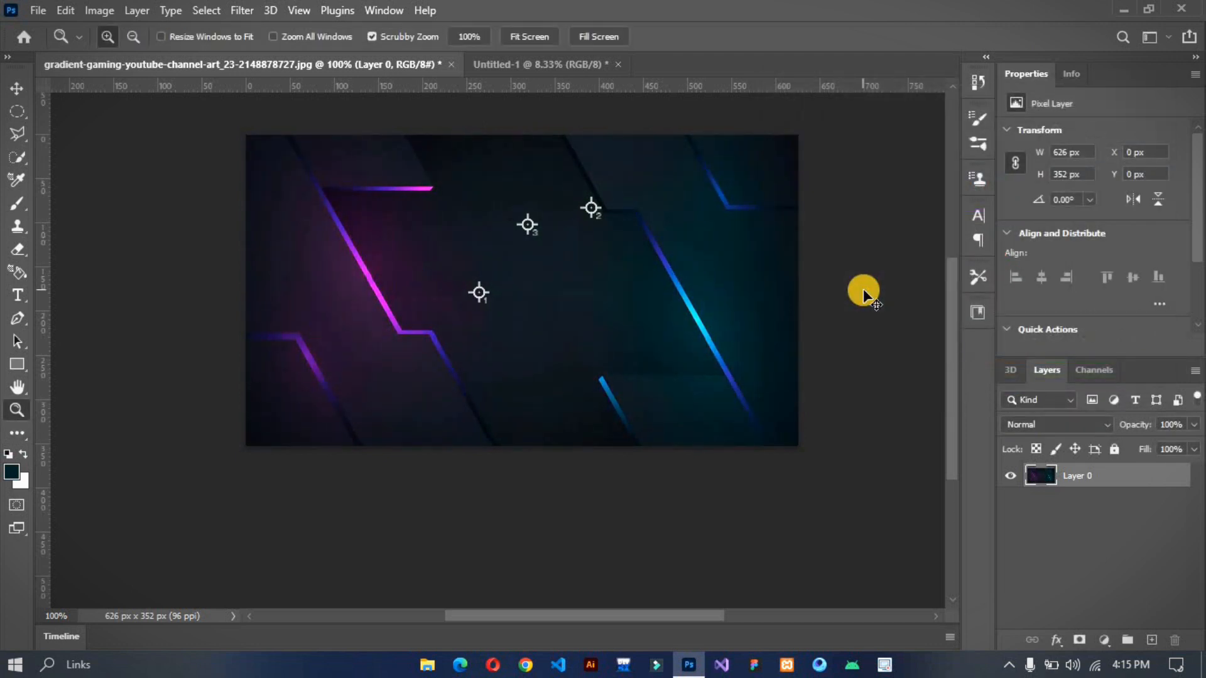
key("ctrl+j")
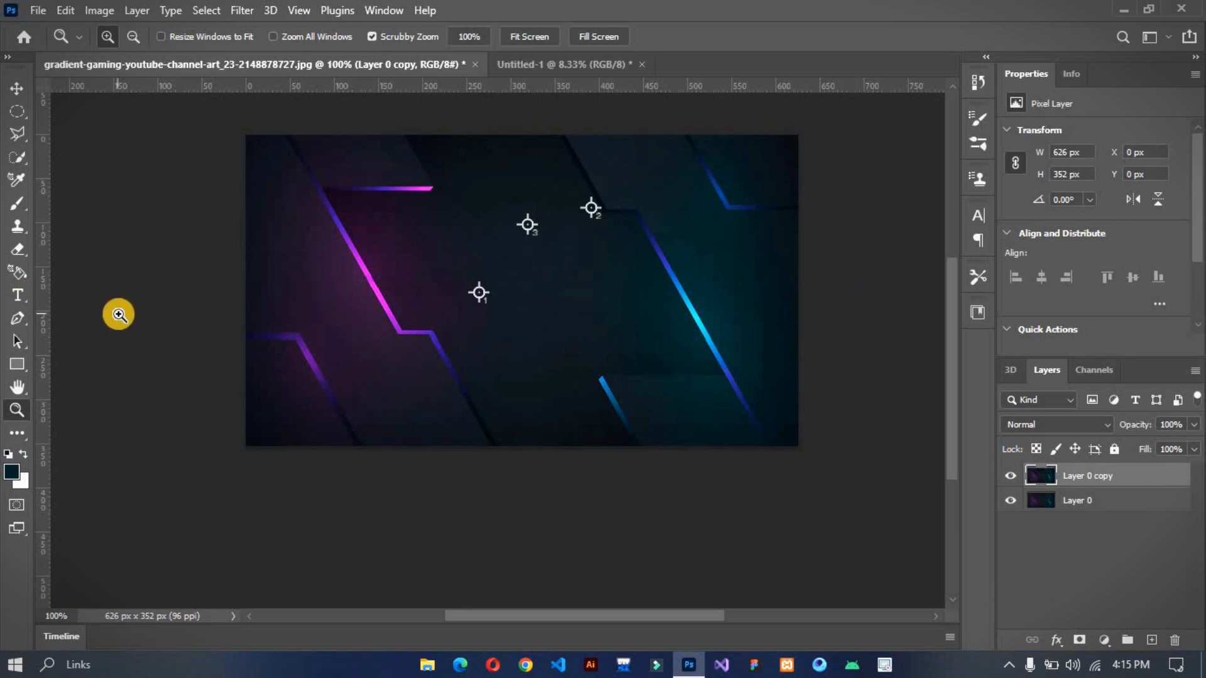
Give the layer copy Hue +135, Saturation −40 and Lightness −21 in Hue/Saturation
key("ctrl+u")
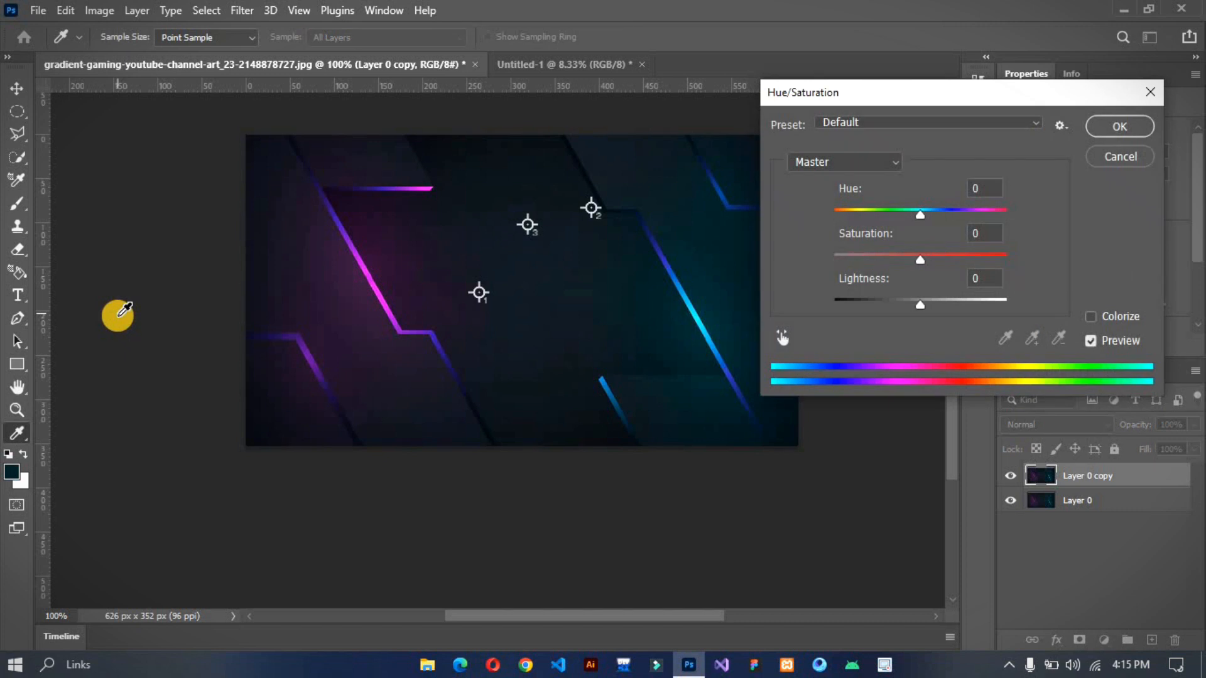
left_click_drag(910, 219, 990, 197)
left_click_drag(920, 259, 887, 254)
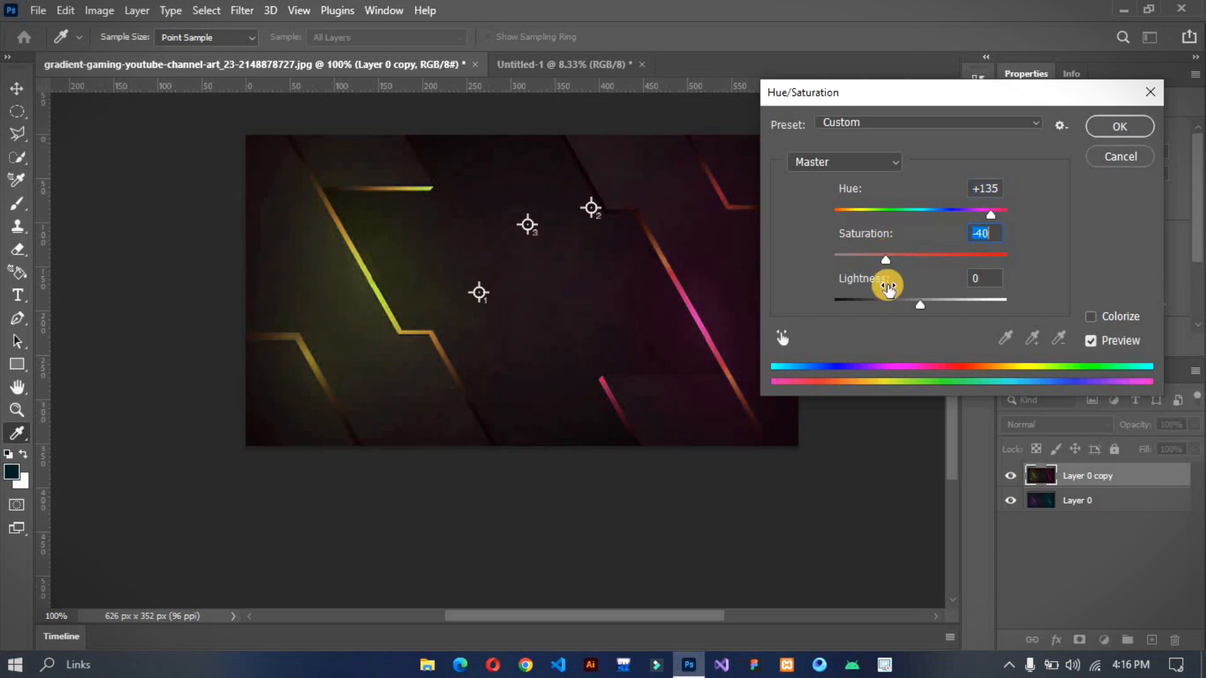
mouse_move(919, 304)
left_mouse_down()
mouse_move(858, 303)
mouse_move(926, 288)
mouse_move(908, 288)
left_mouse_up()
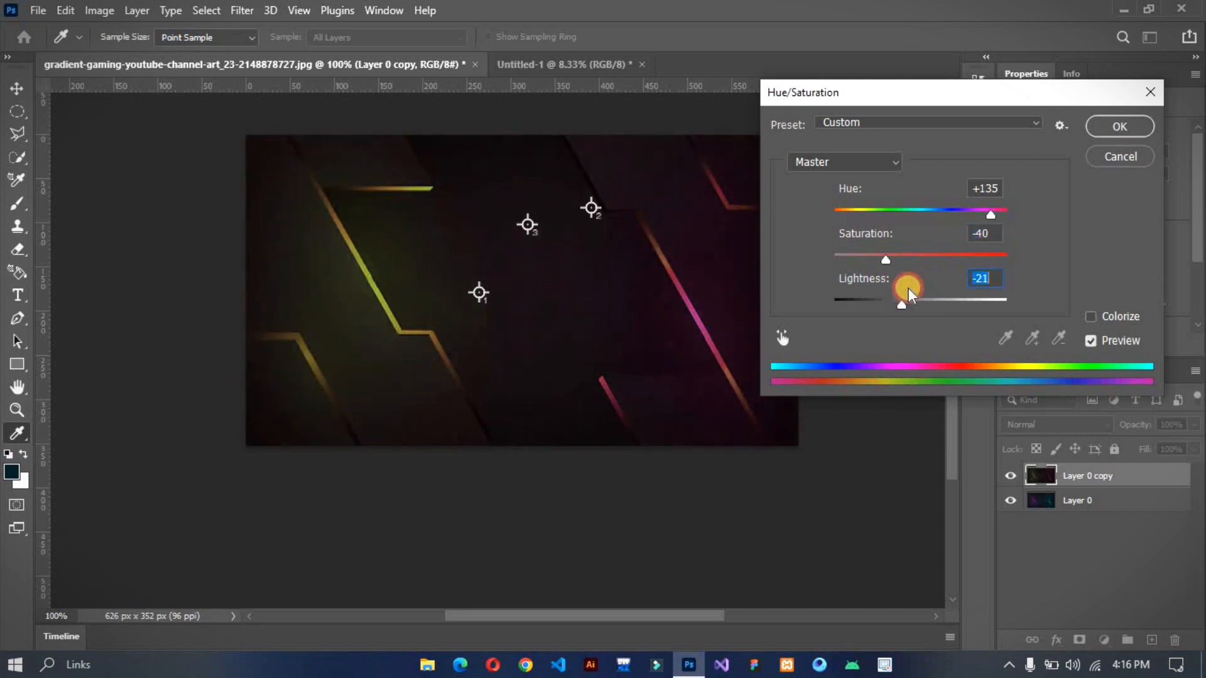
left_click(1095, 130)
Apply Auto Tone and then Auto Contrast from the Image menu to the recoloured banner
left_click(99, 11)
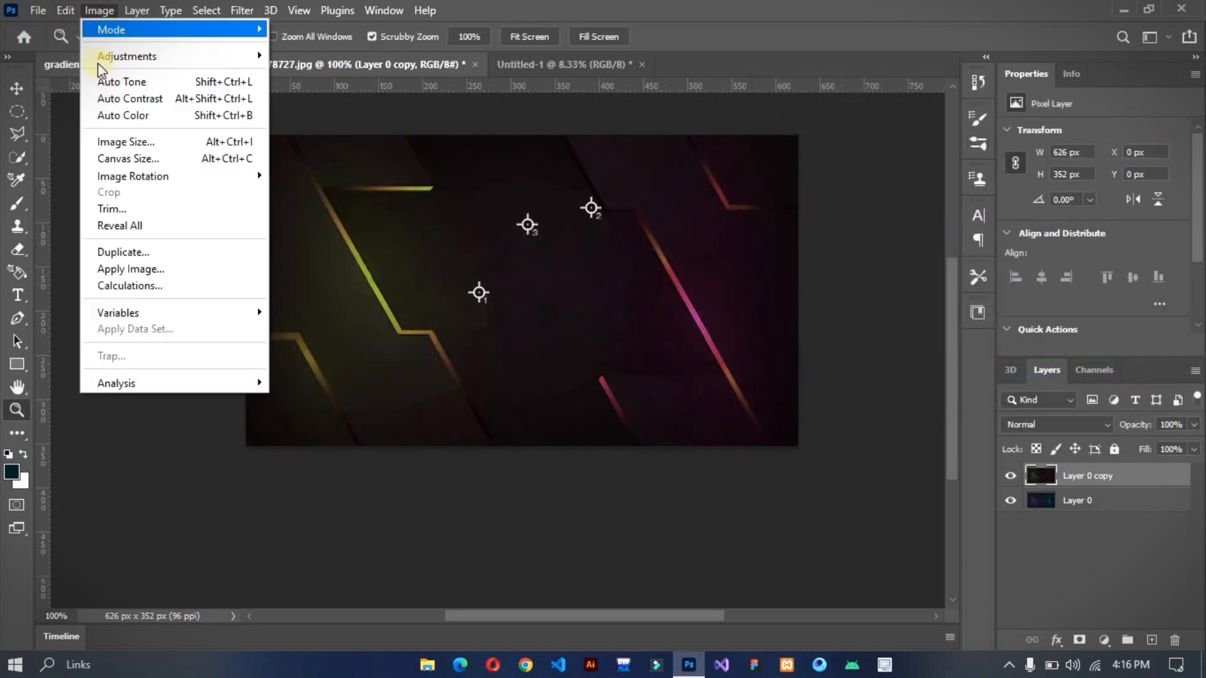
left_click(103, 83)
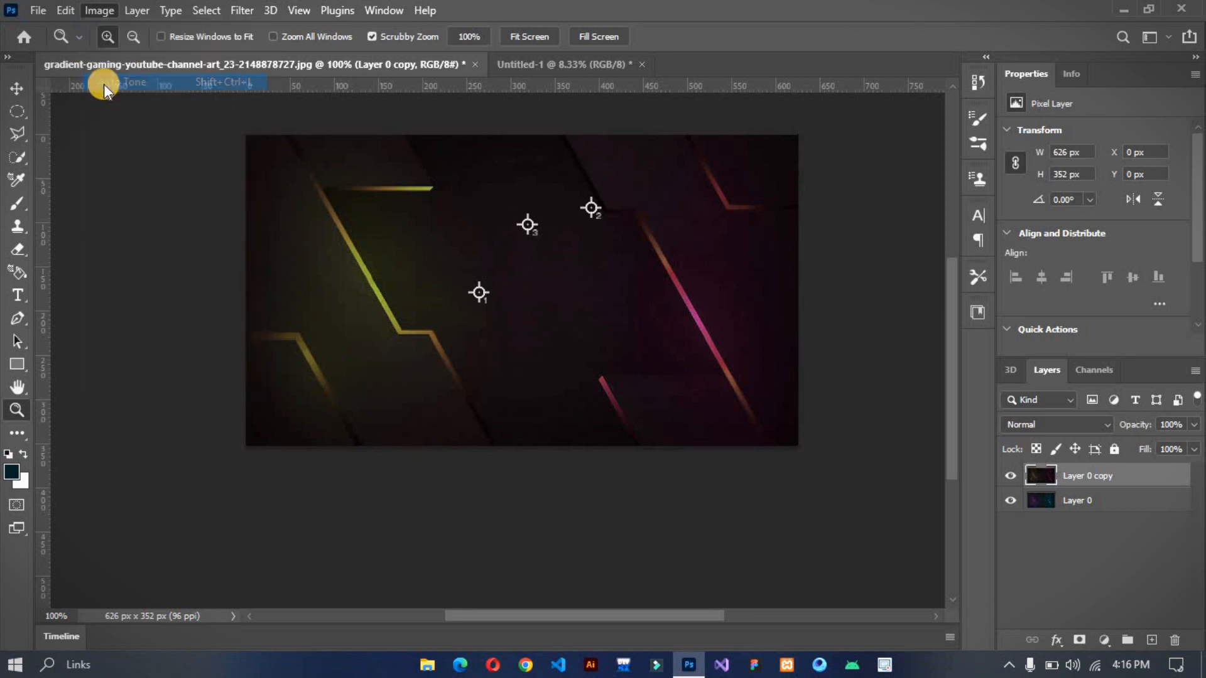
left_click(98, 10)
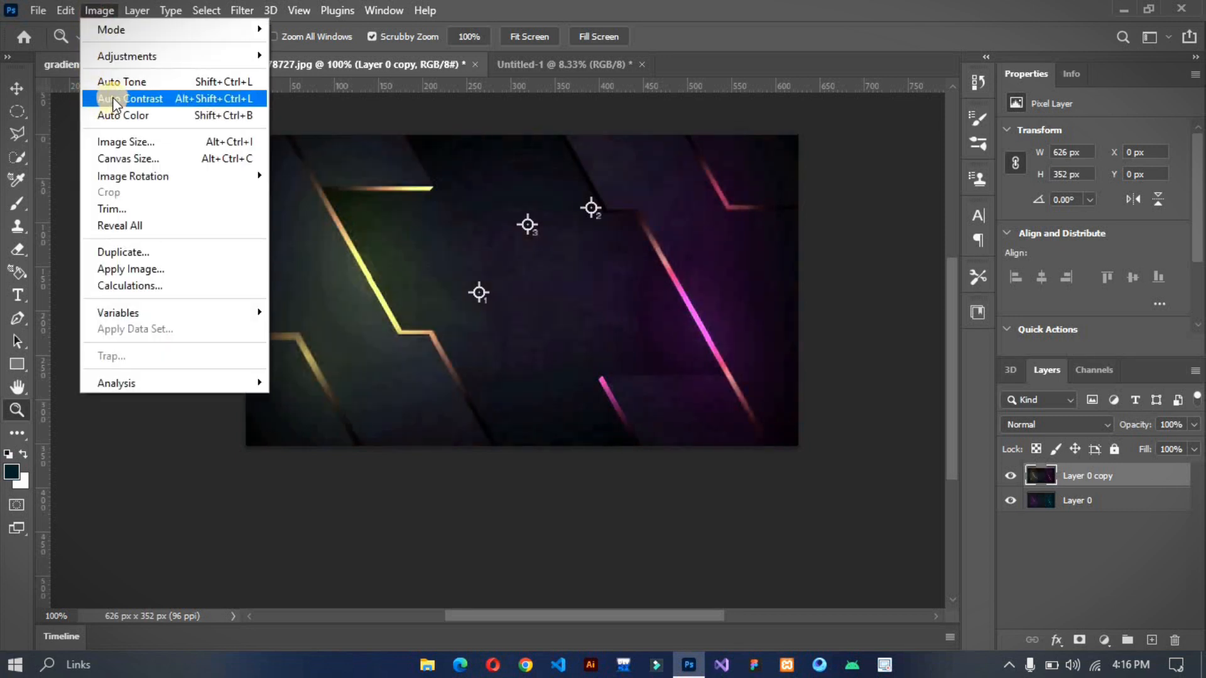
left_click(115, 100)
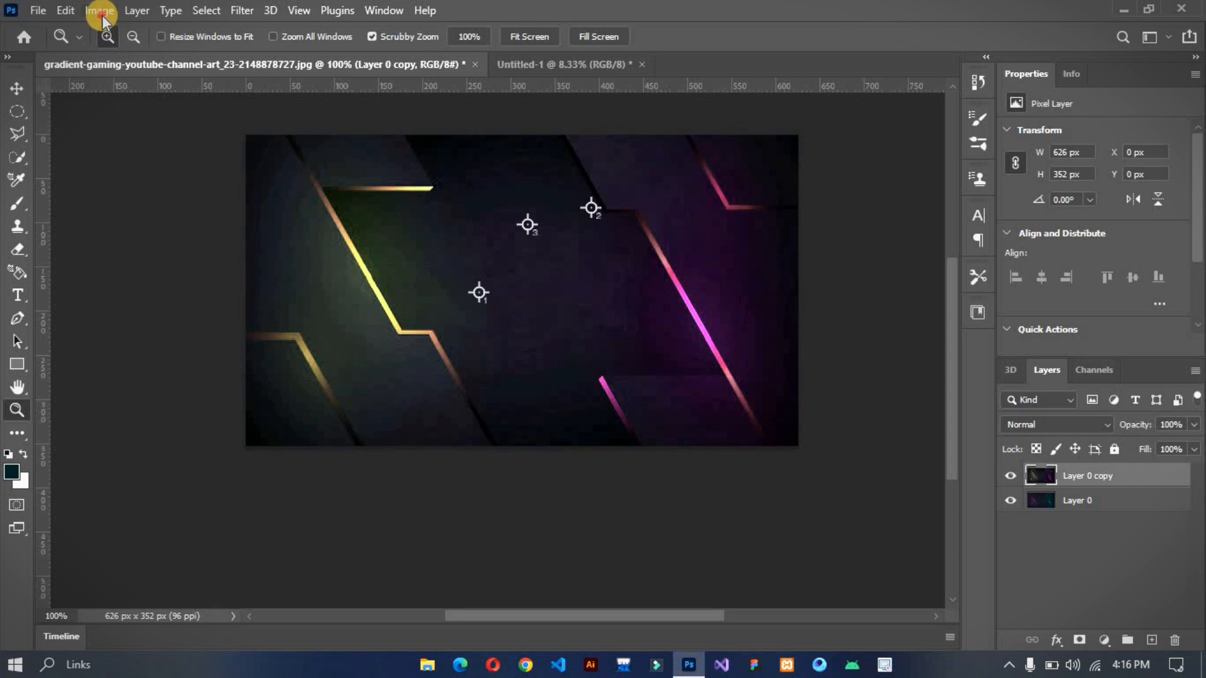
left_click(99, 10)
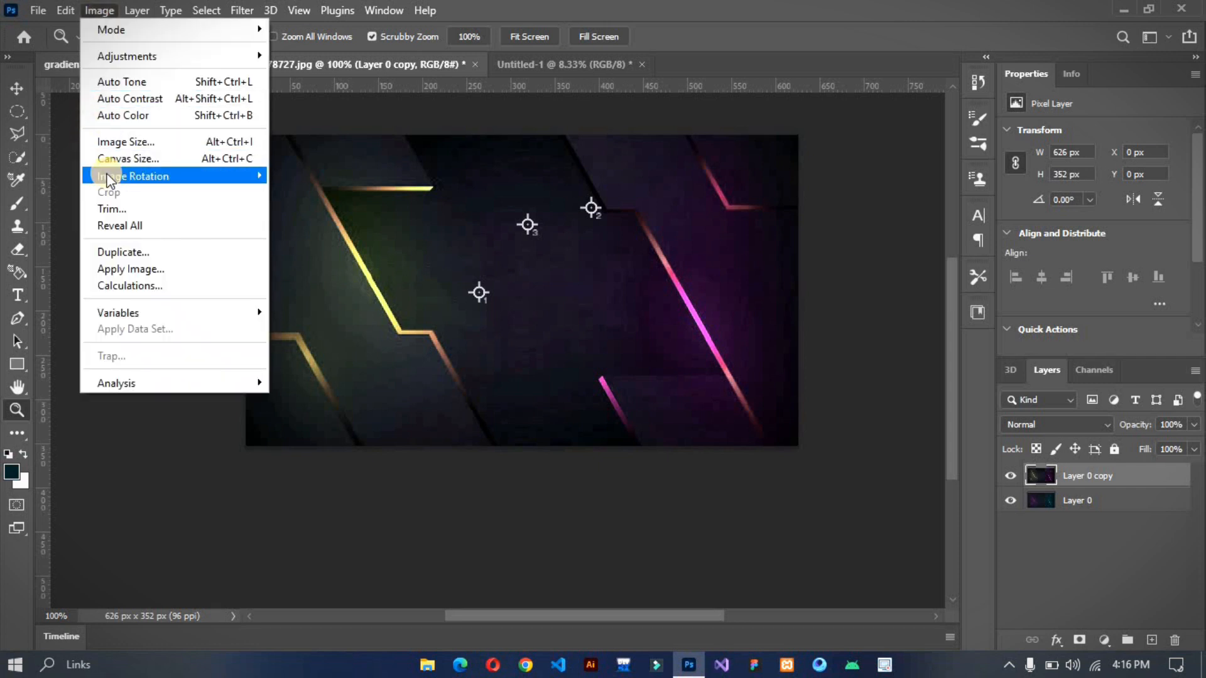
mouse_move(108, 173)
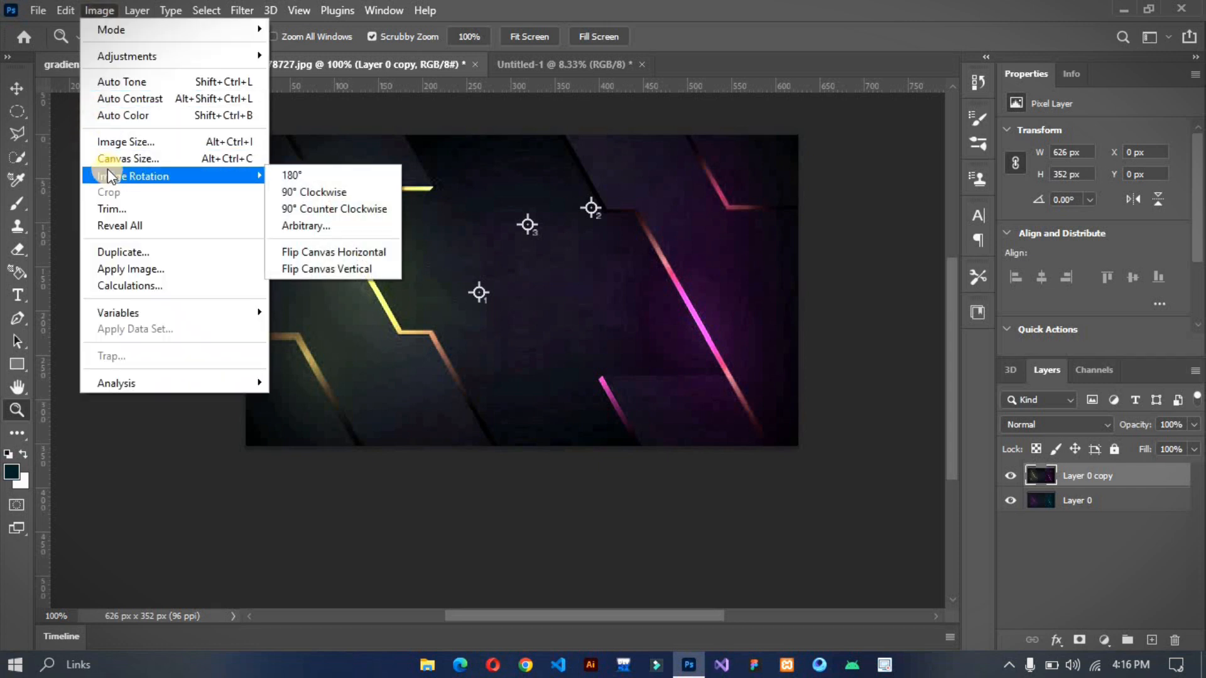
Resize the banner in Image Size to the 1366 × 768 px, 72 ppi preset
left_click(134, 140)
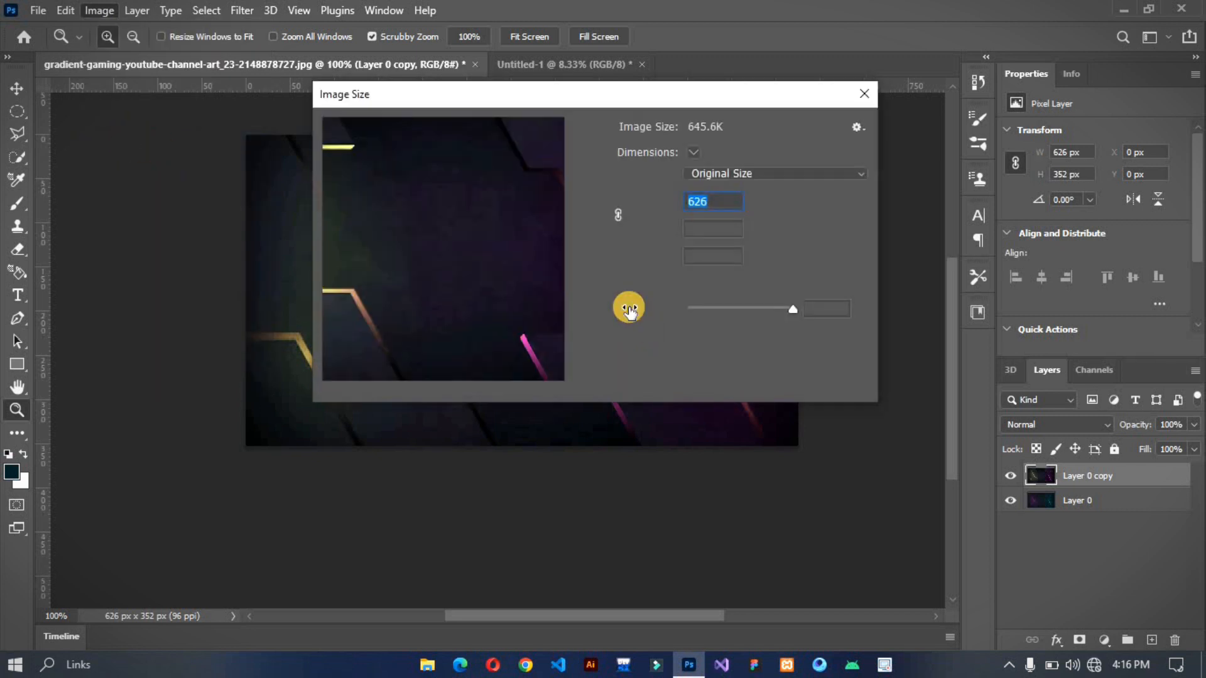
left_click(708, 263)
type("100")
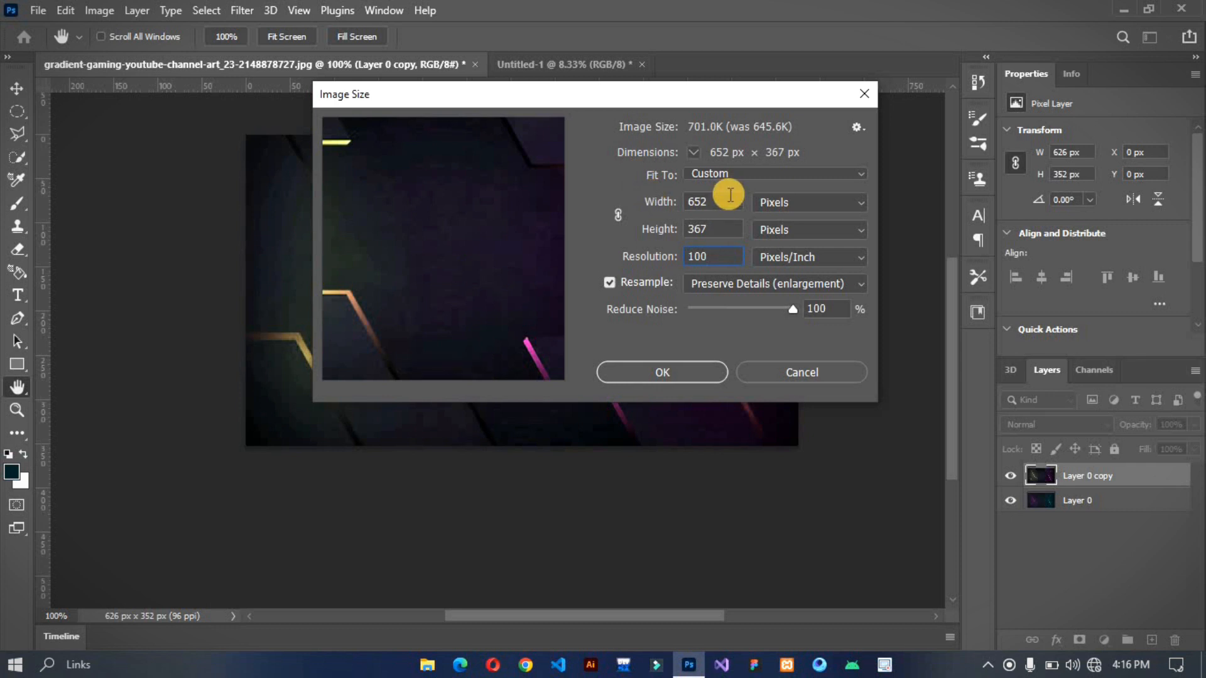
left_click(733, 174)
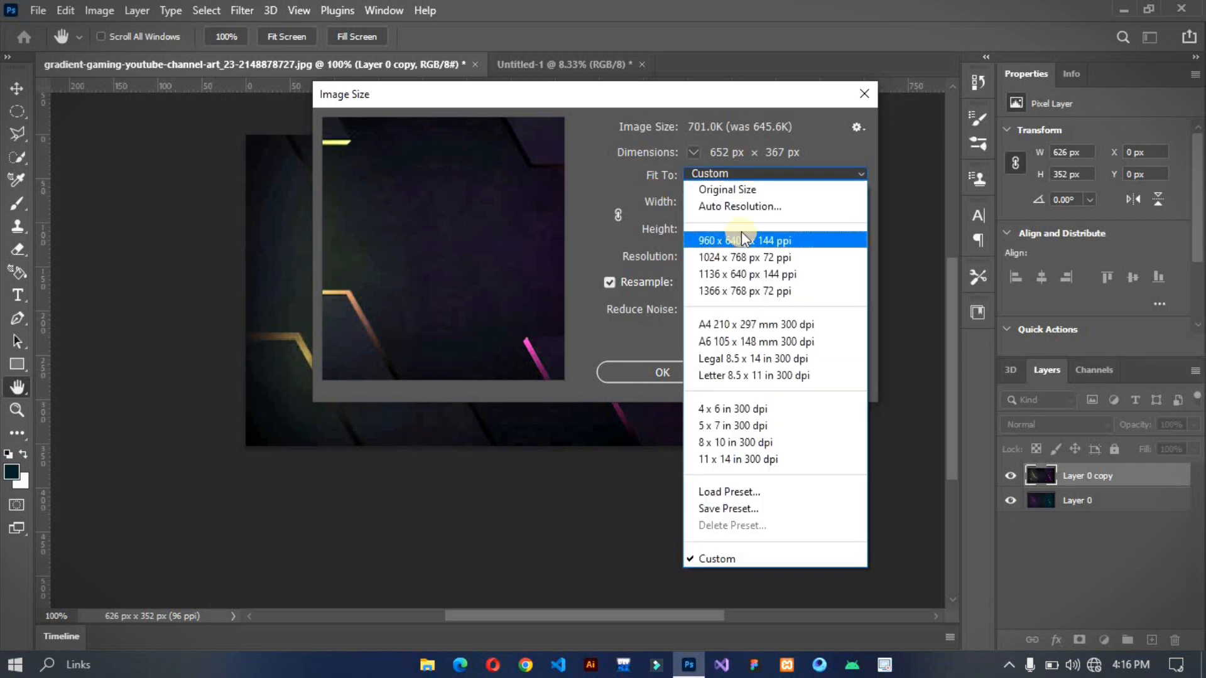
left_click(751, 290)
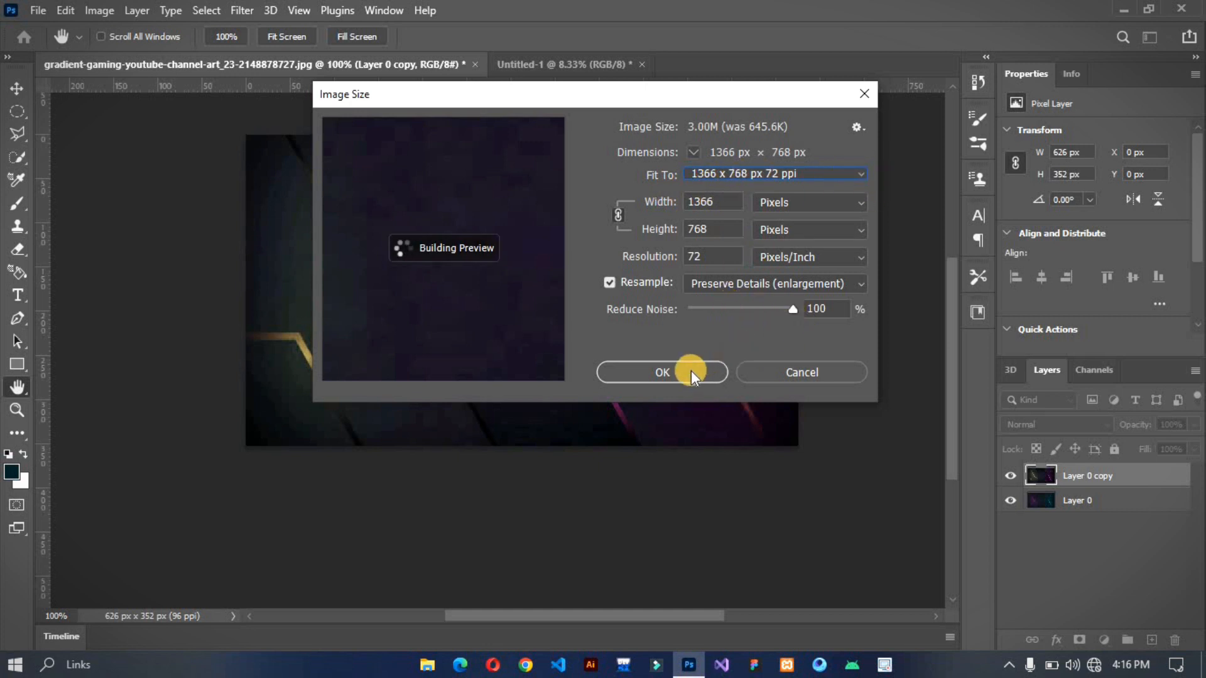
left_click(677, 377)
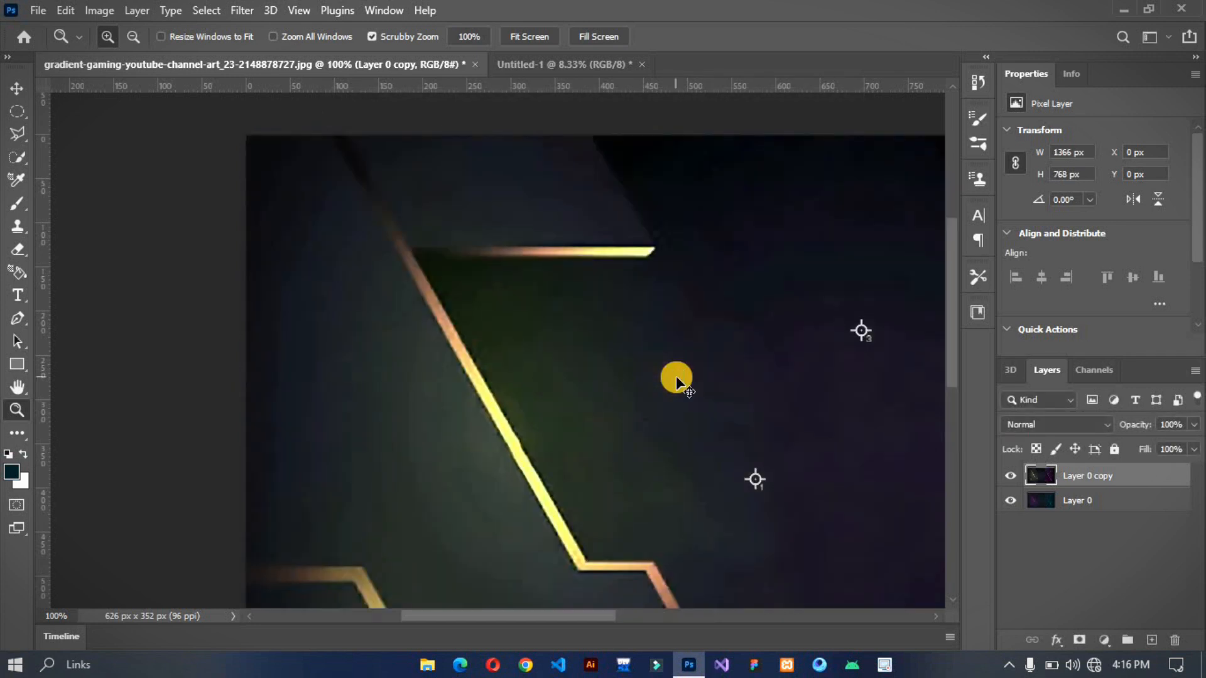
Zoom out and back in to 50% so the whole 1366 × 768 banner is visible
key("ctrl+minus")
key("ctrl+minus")
key("ctrl+minus")
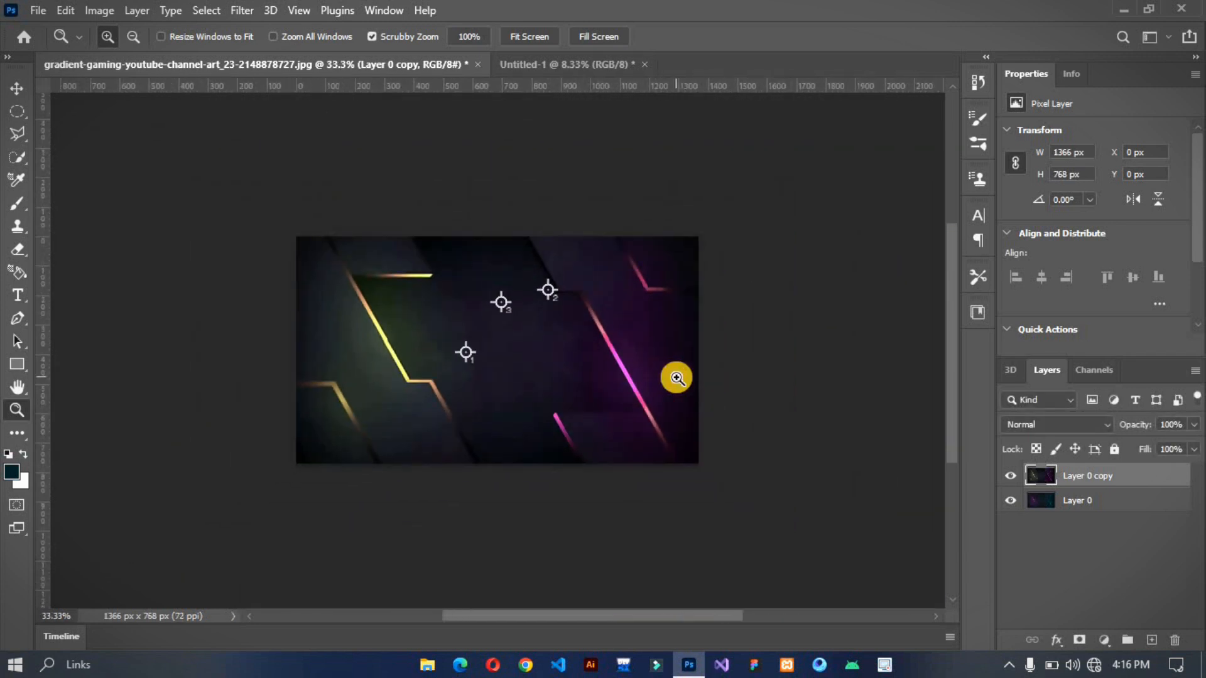
scroll(676, 378, "down", 3)
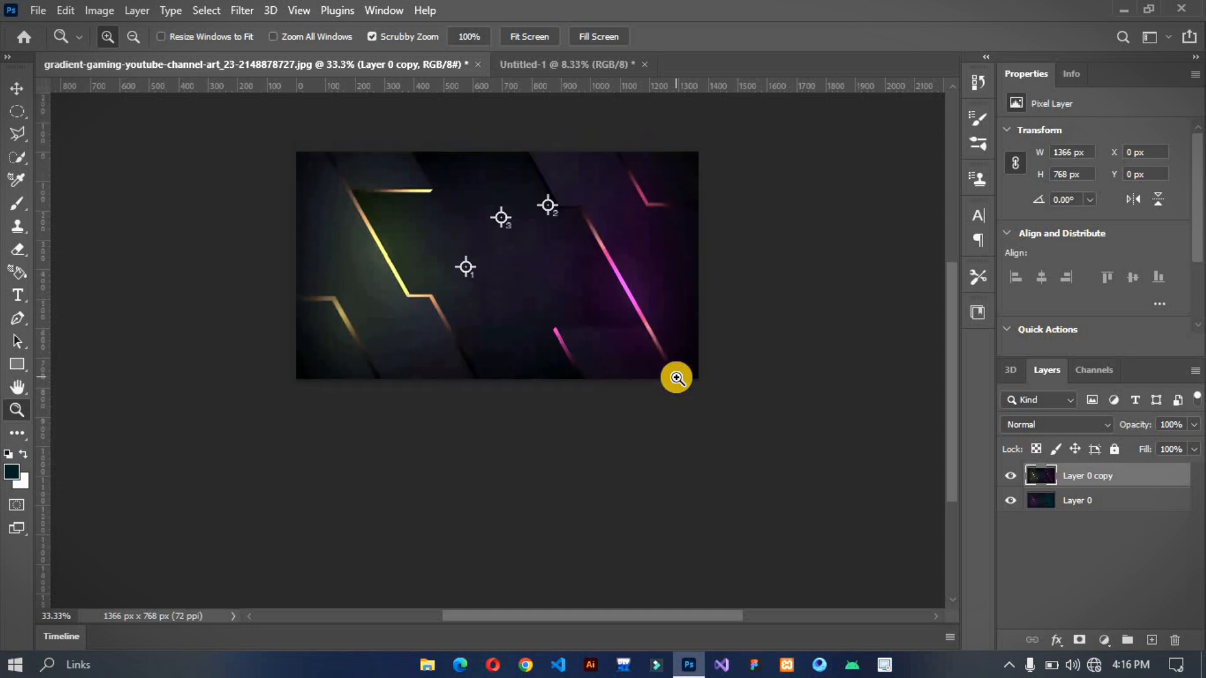
key("ctrl+plus")
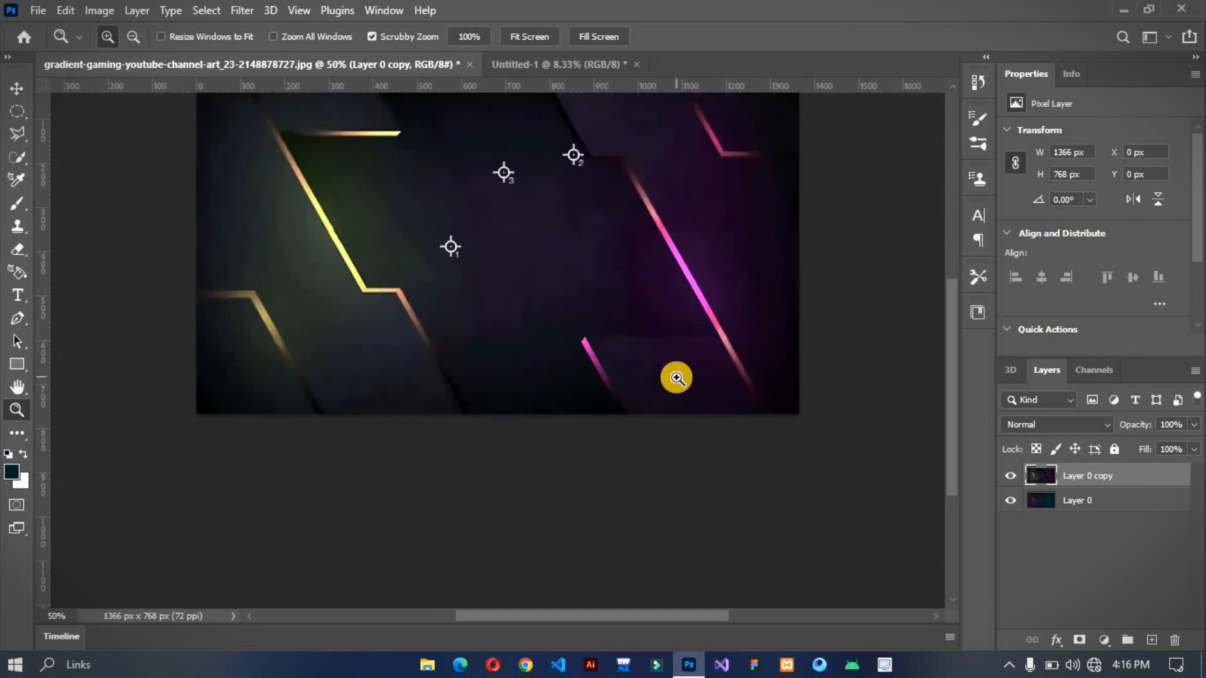
scroll(677, 378, "up", 3)
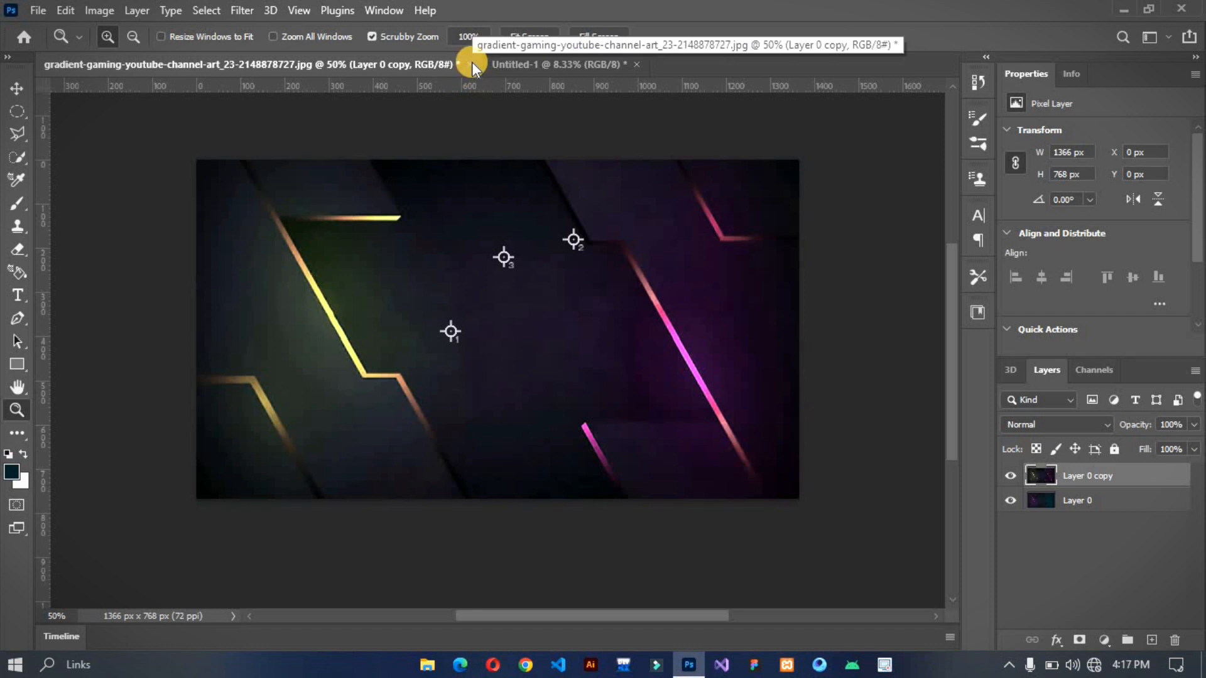
Add a white Arial Black text layer reading 'STAY WITH' followed by the creator's name
left_click(17, 296)
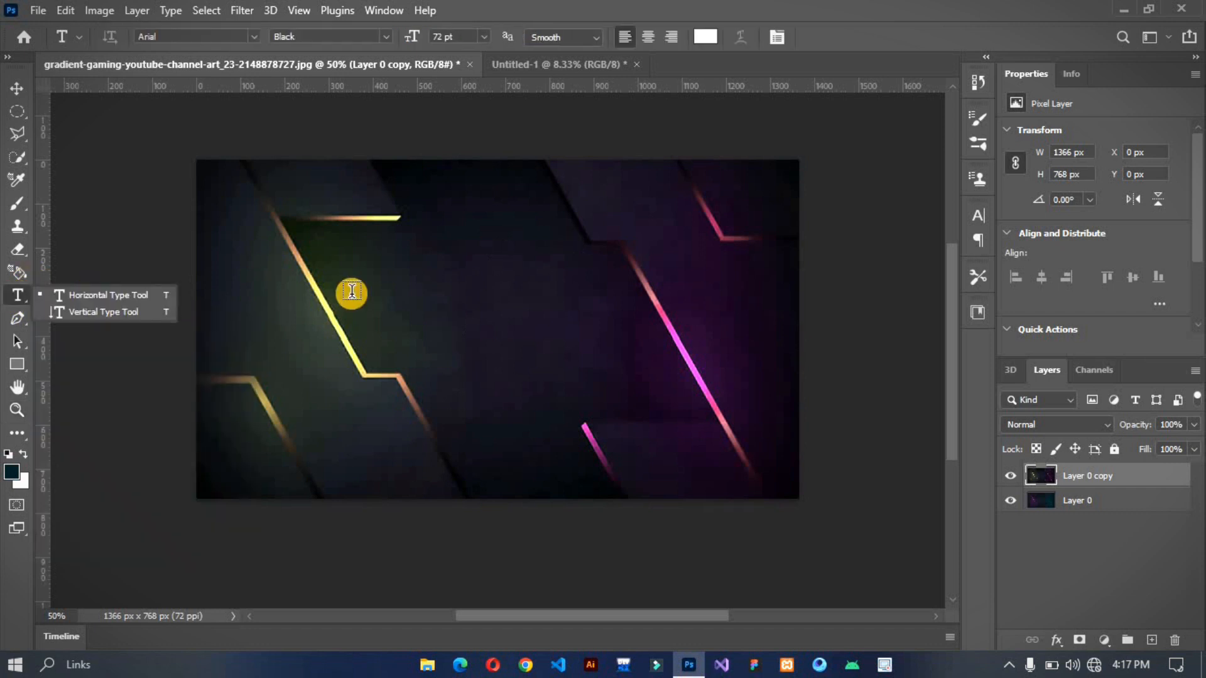
left_click(397, 315)
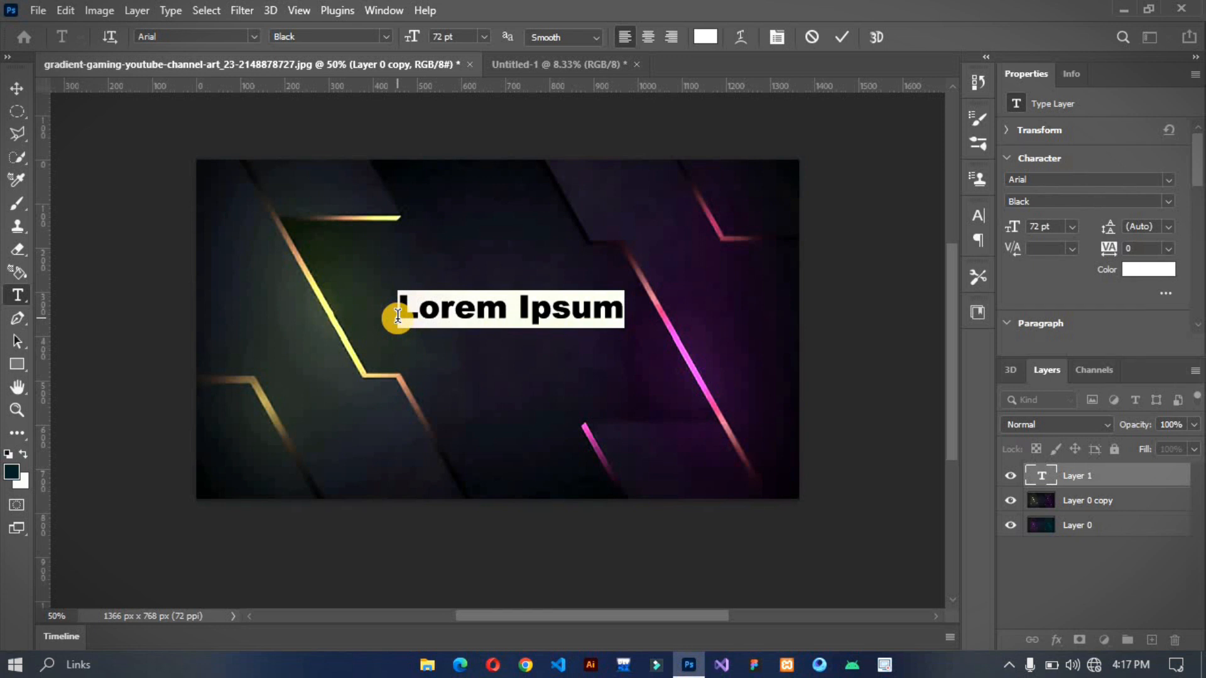
type("STAY")
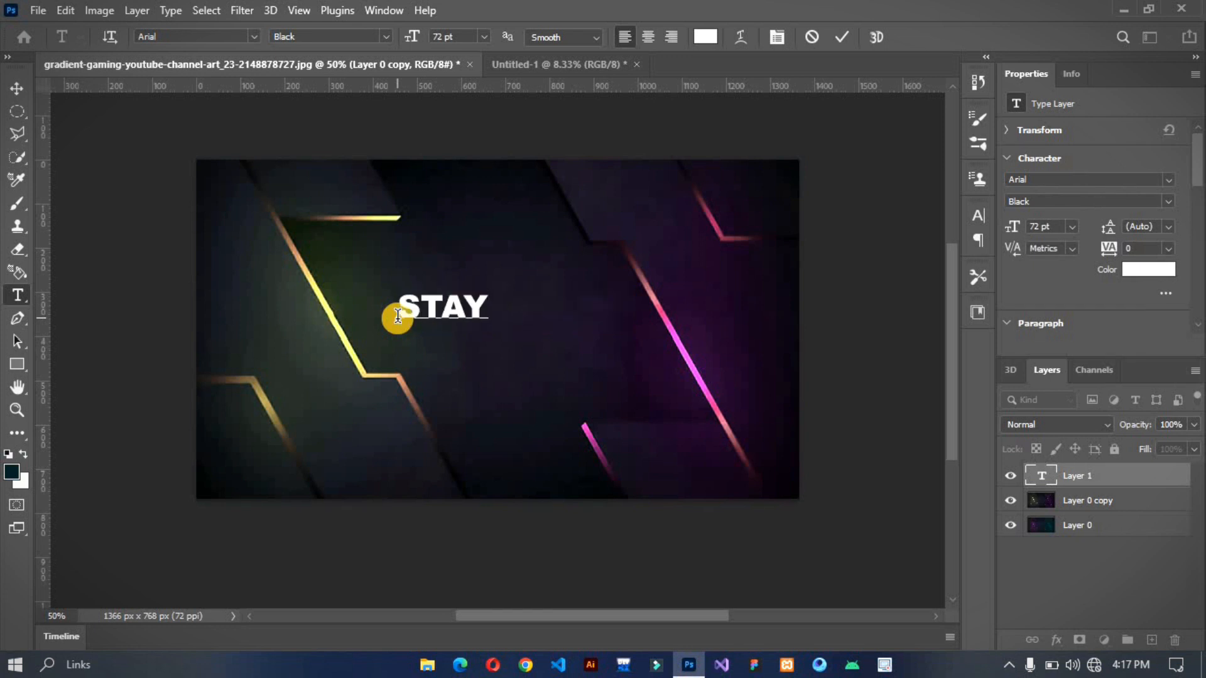
type(" WITH MUN")
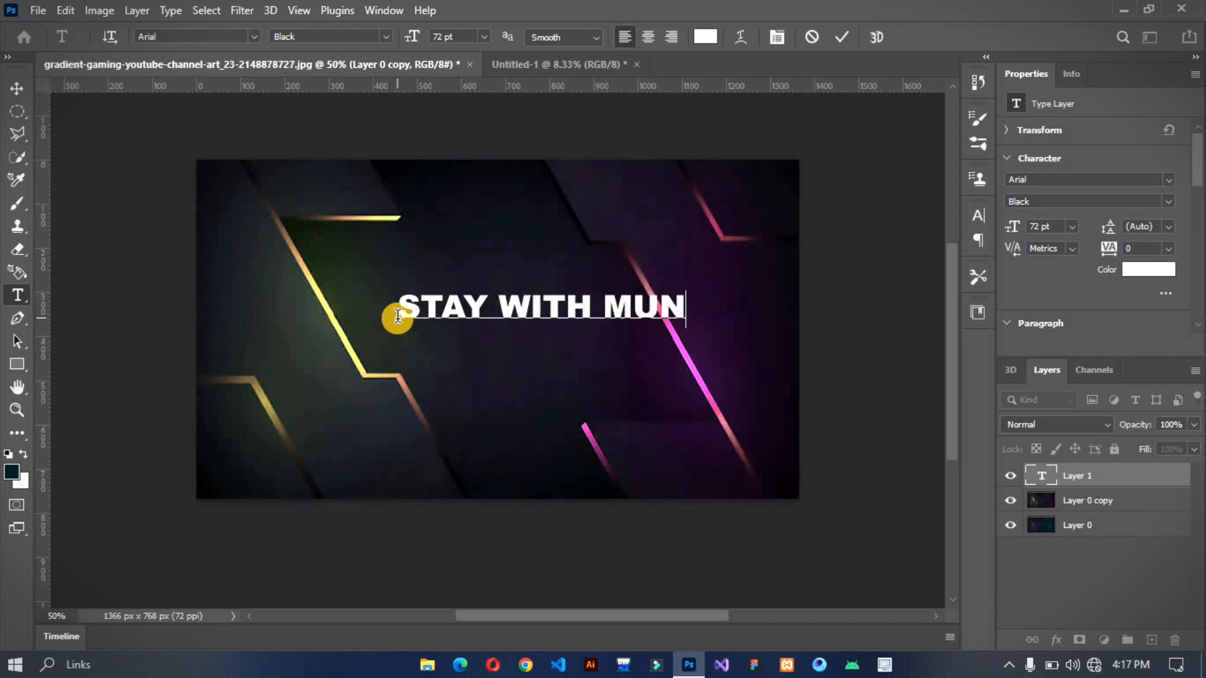
type("E EB HAOON")
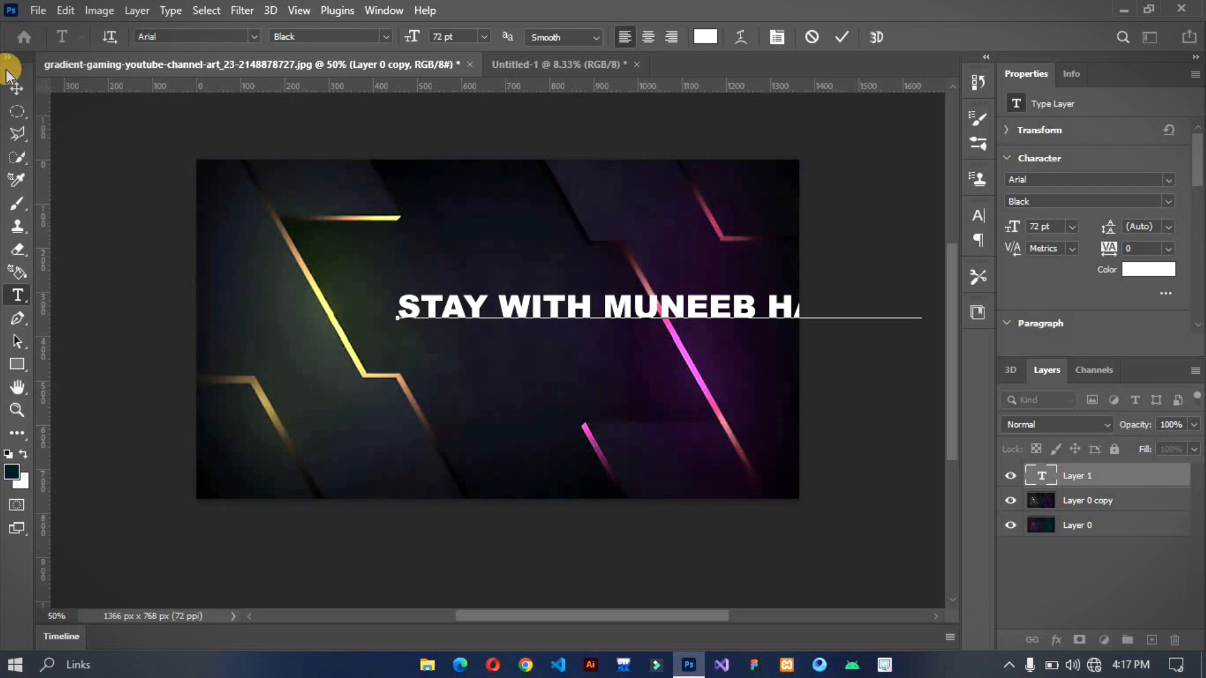
left_click(16, 86)
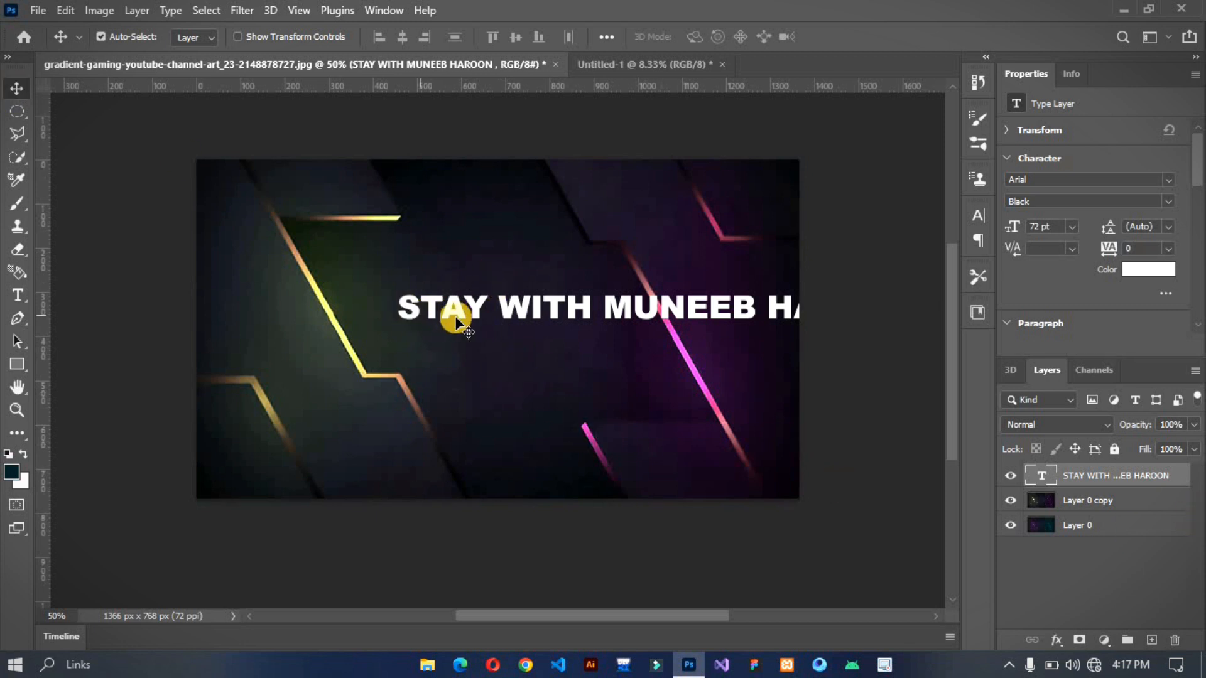
Move the headline left and down, then free-transform it larger and wider to about 91 pt
left_click_drag(475, 306, 326, 331)
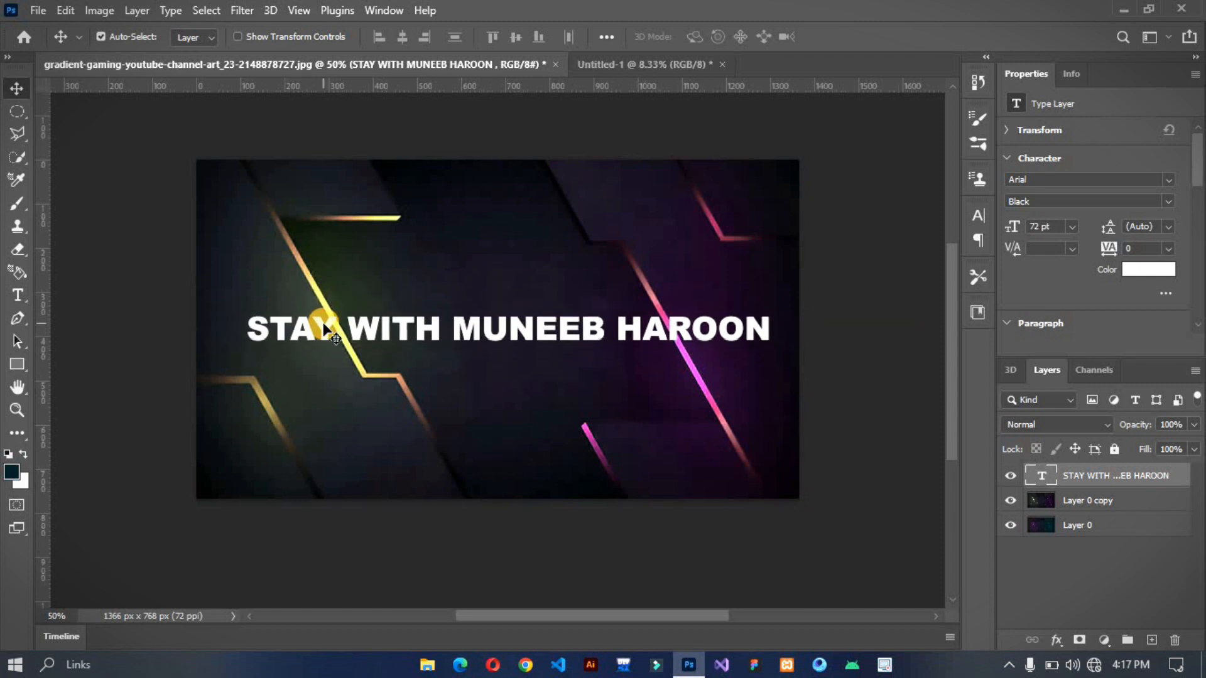
key("ctrl+t")
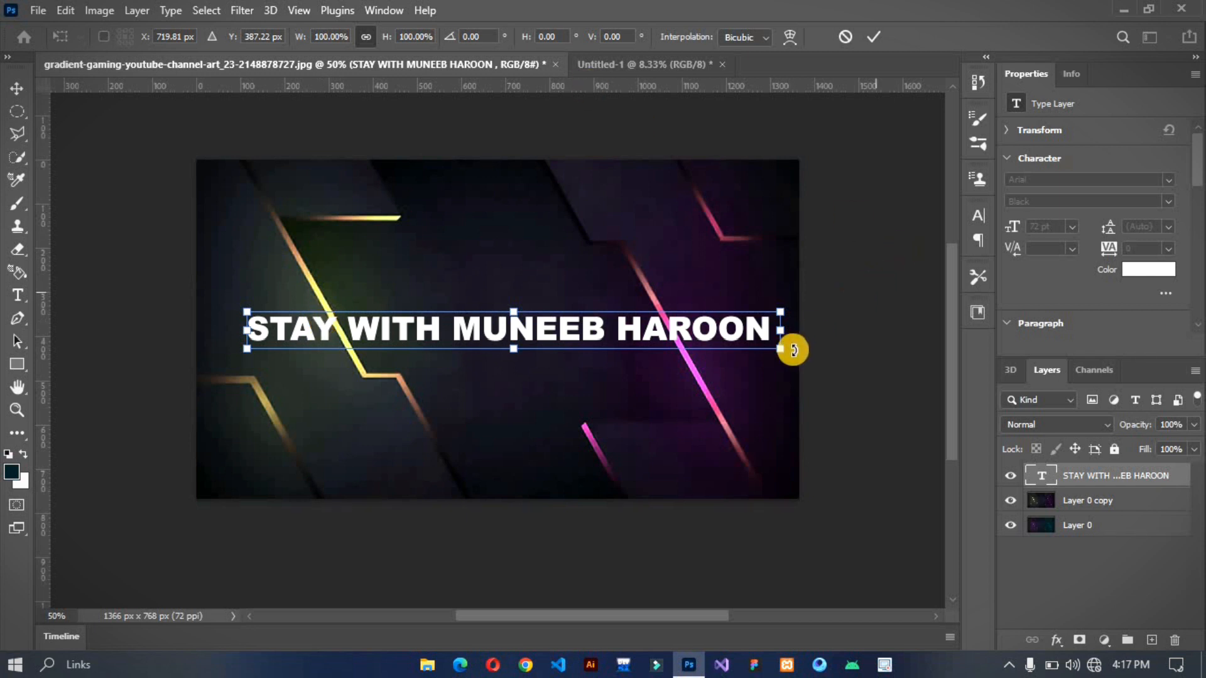
left_click_drag(783, 352, 590, 342)
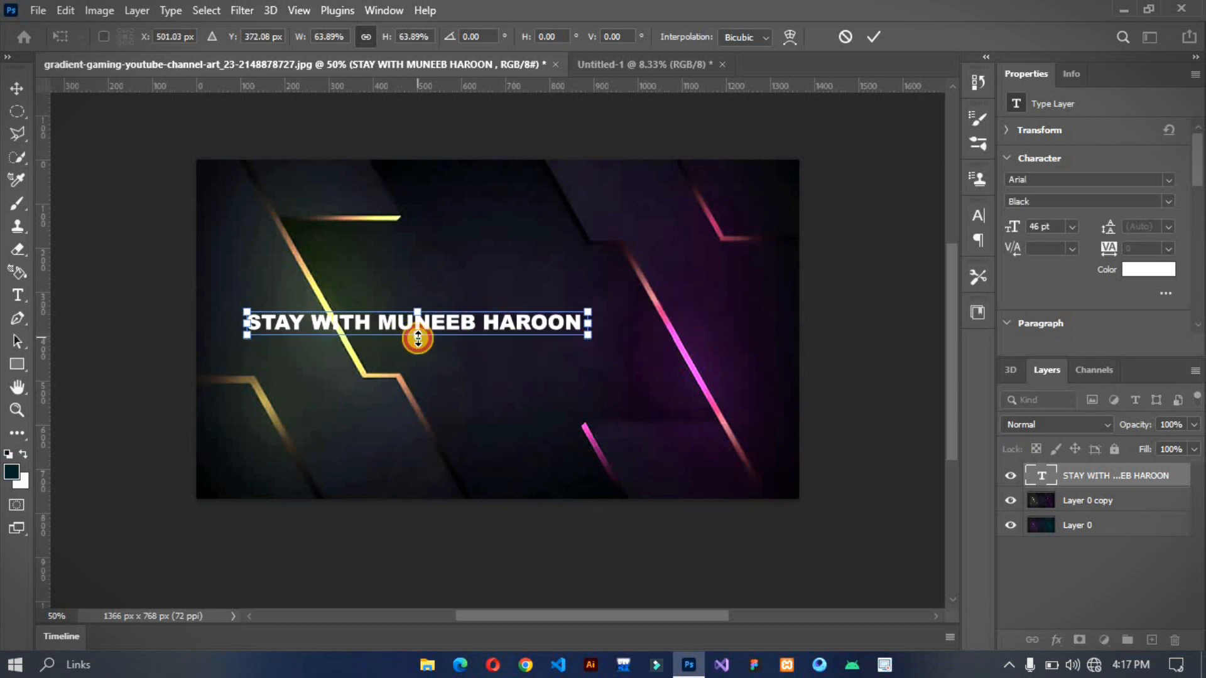
left_click_drag(415, 341, 411, 350)
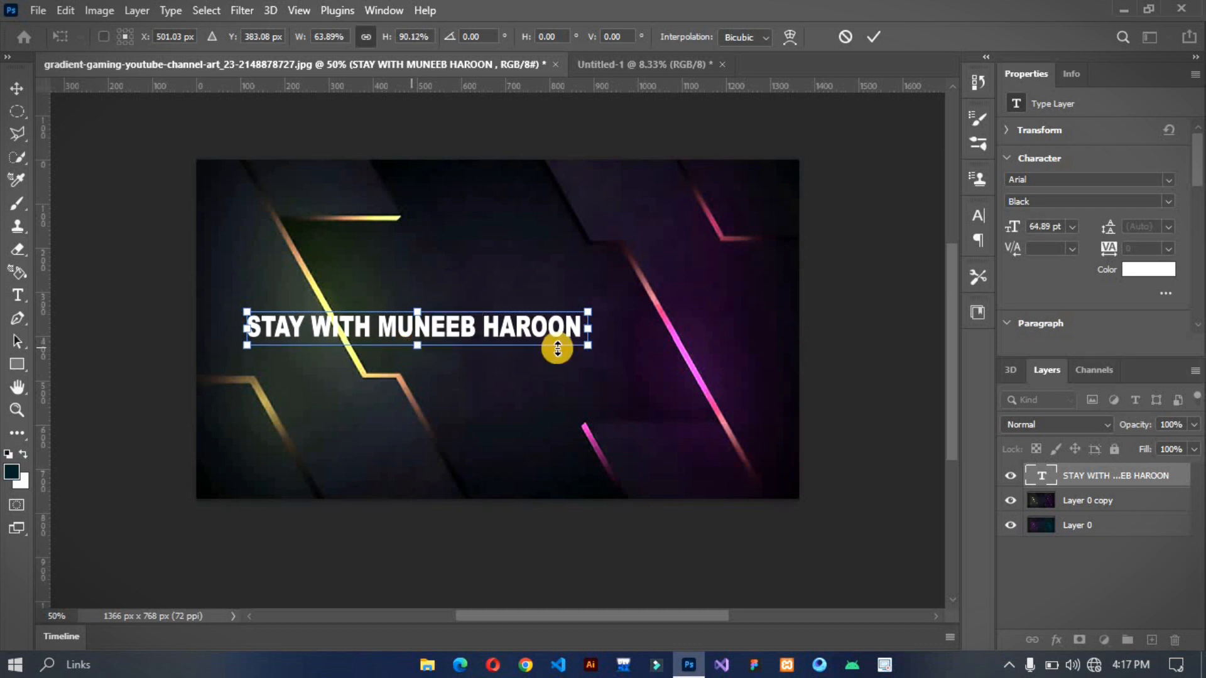
left_click_drag(589, 331, 601, 328)
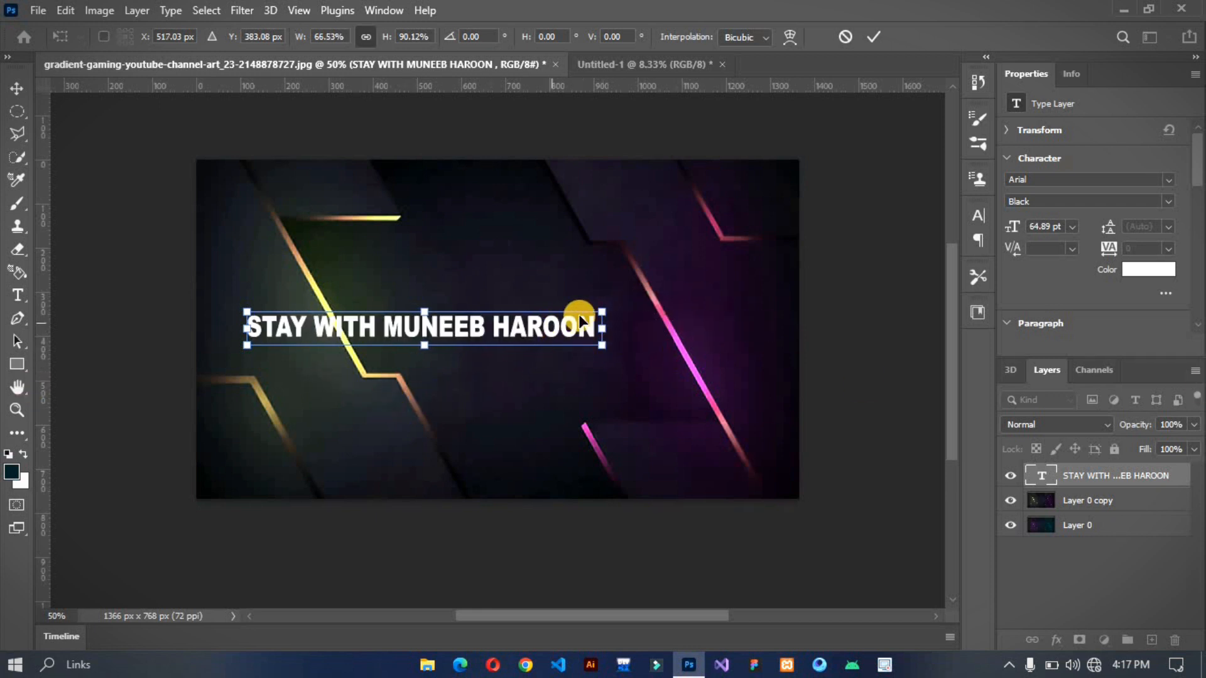
left_click_drag(598, 311, 721, 288)
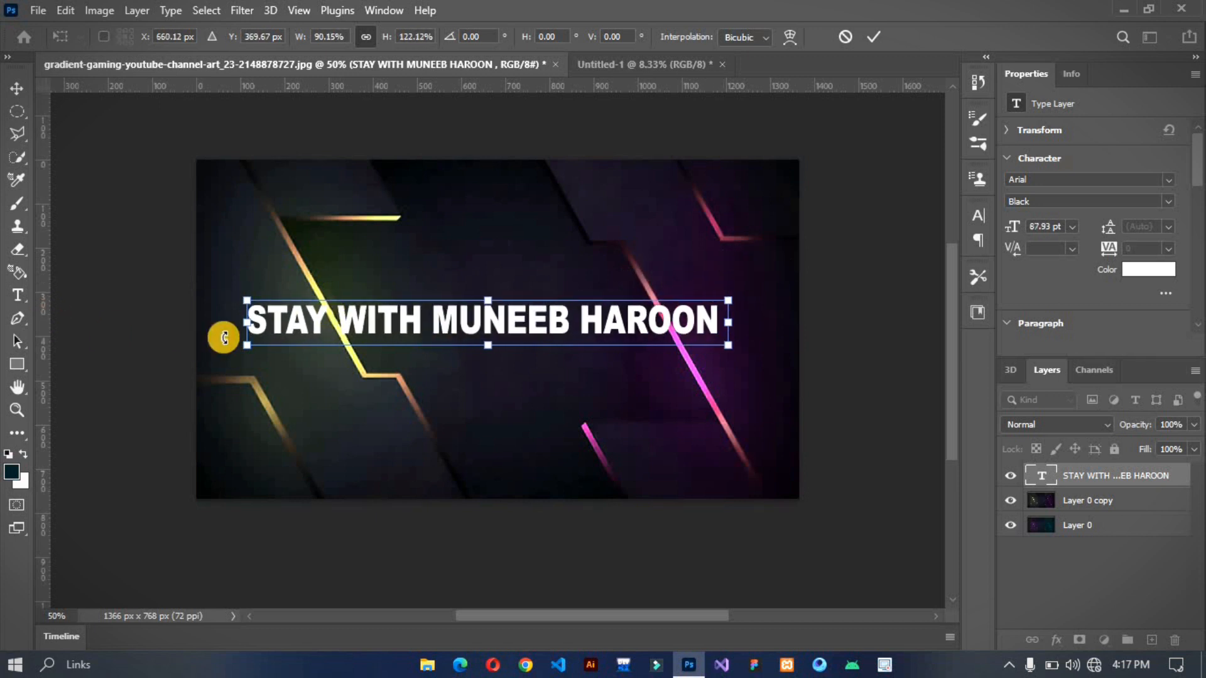
left_click_drag(246, 345, 232, 352)
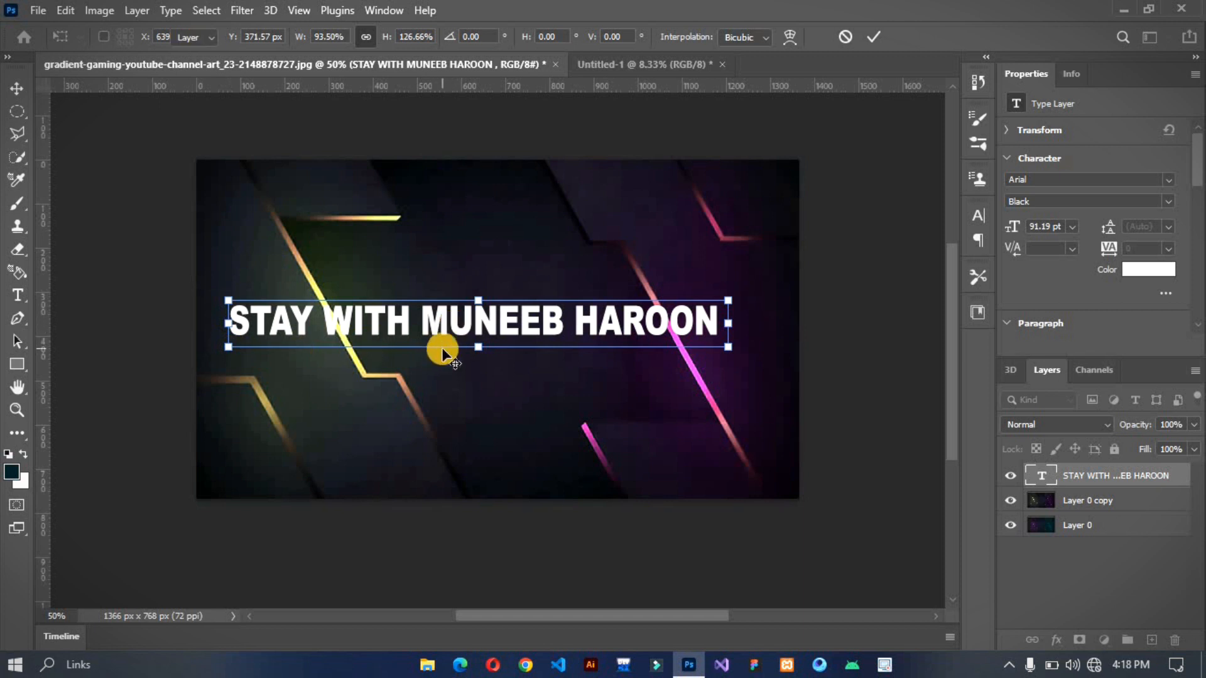
key("Return")
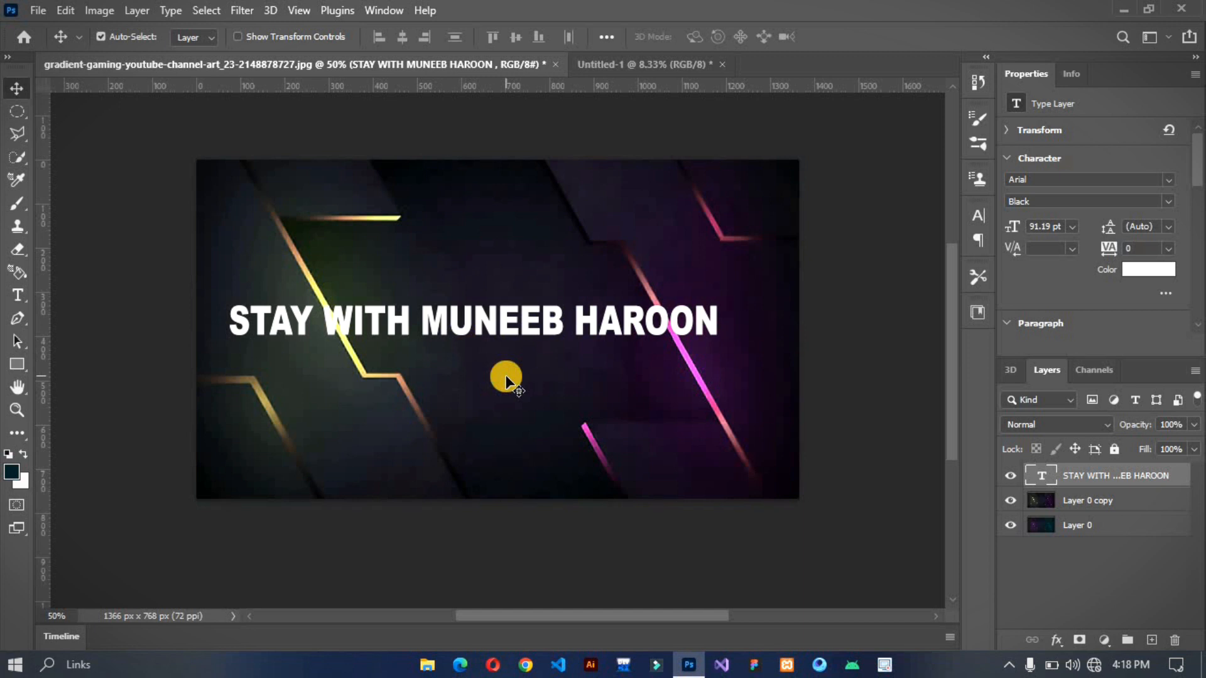
Set Align To: Canvas, centre the headline horizontally, then deselect it
left_click(600, 38)
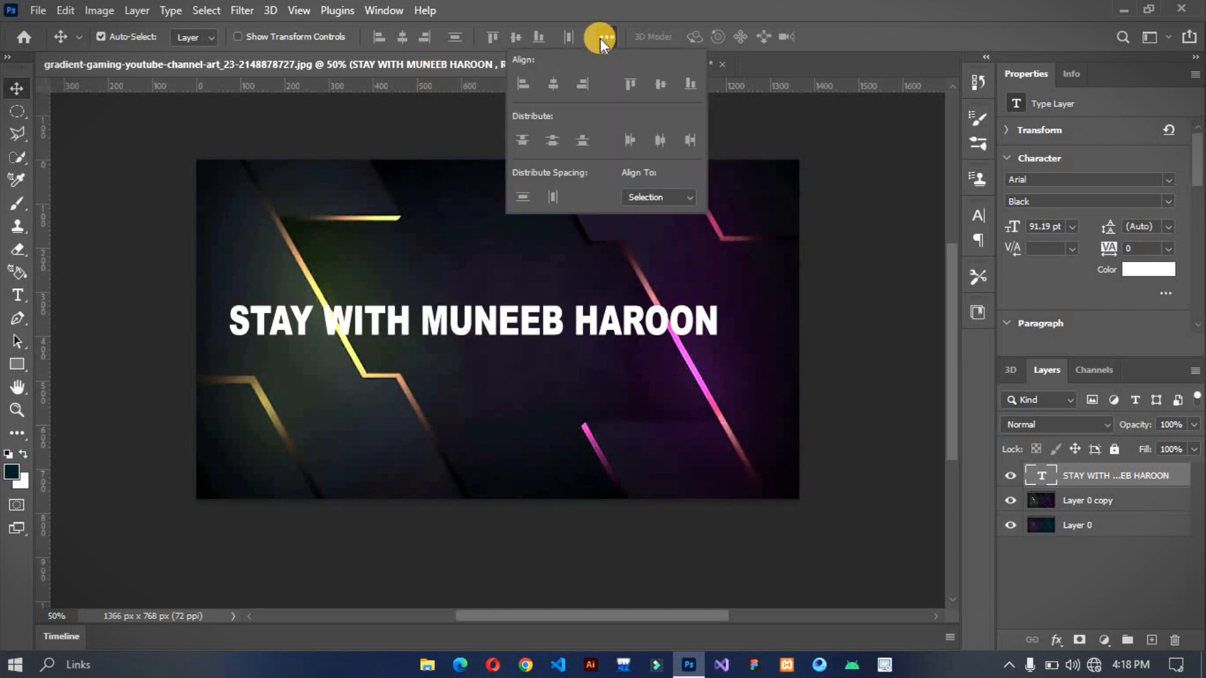
left_click(657, 197)
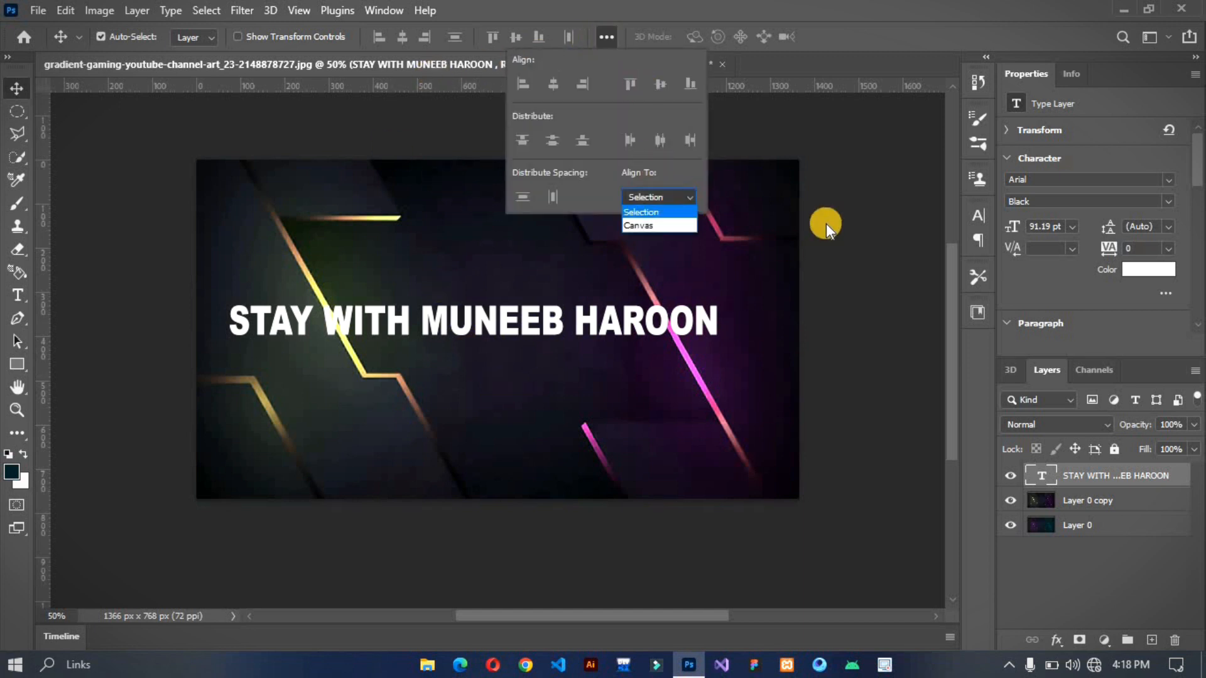
left_click(604, 39)
left_click(667, 199)
left_click(643, 224)
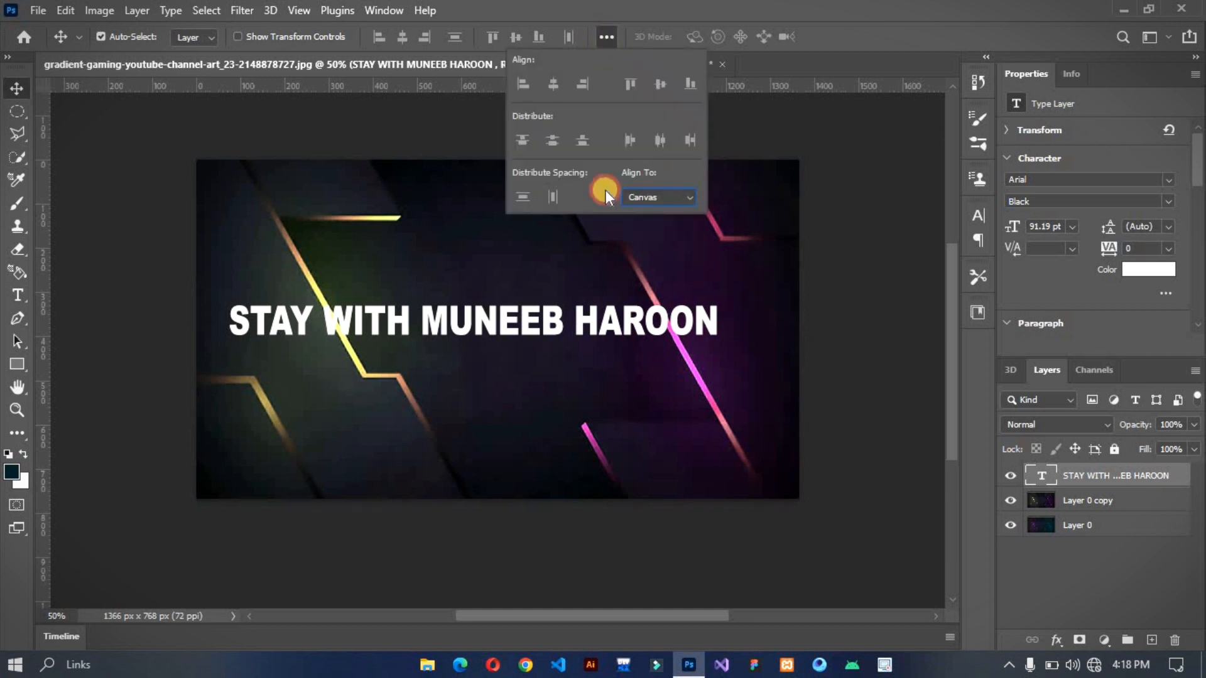
left_click(551, 87)
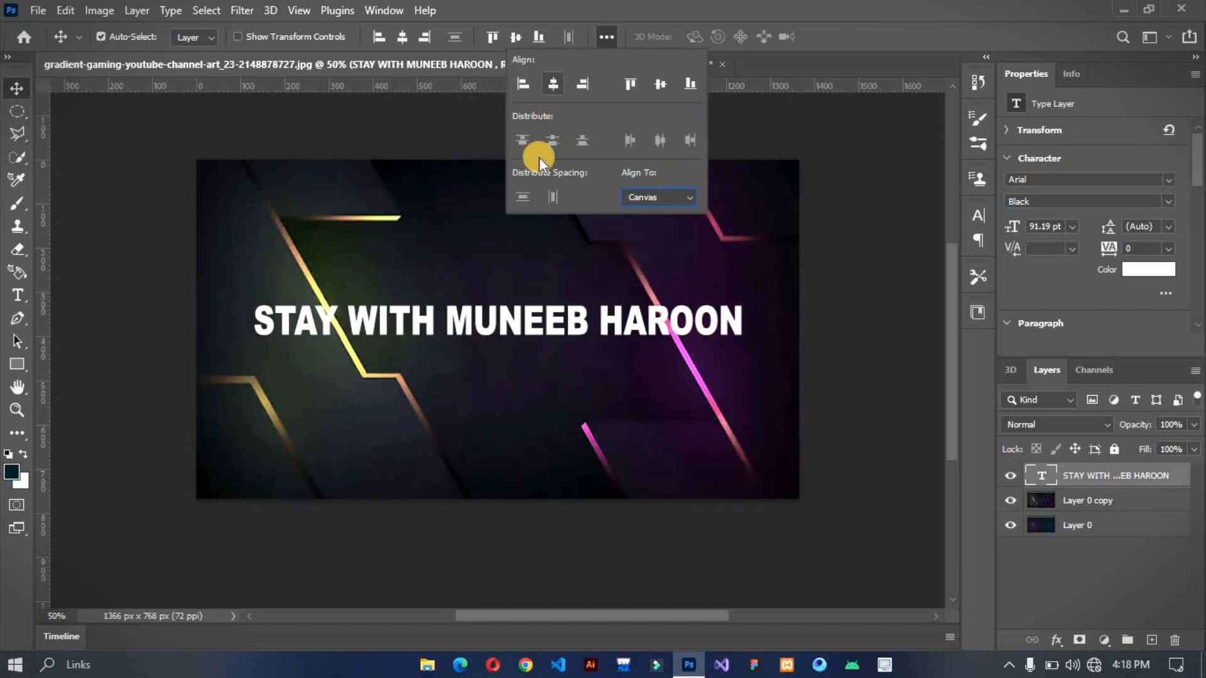
left_click(843, 344)
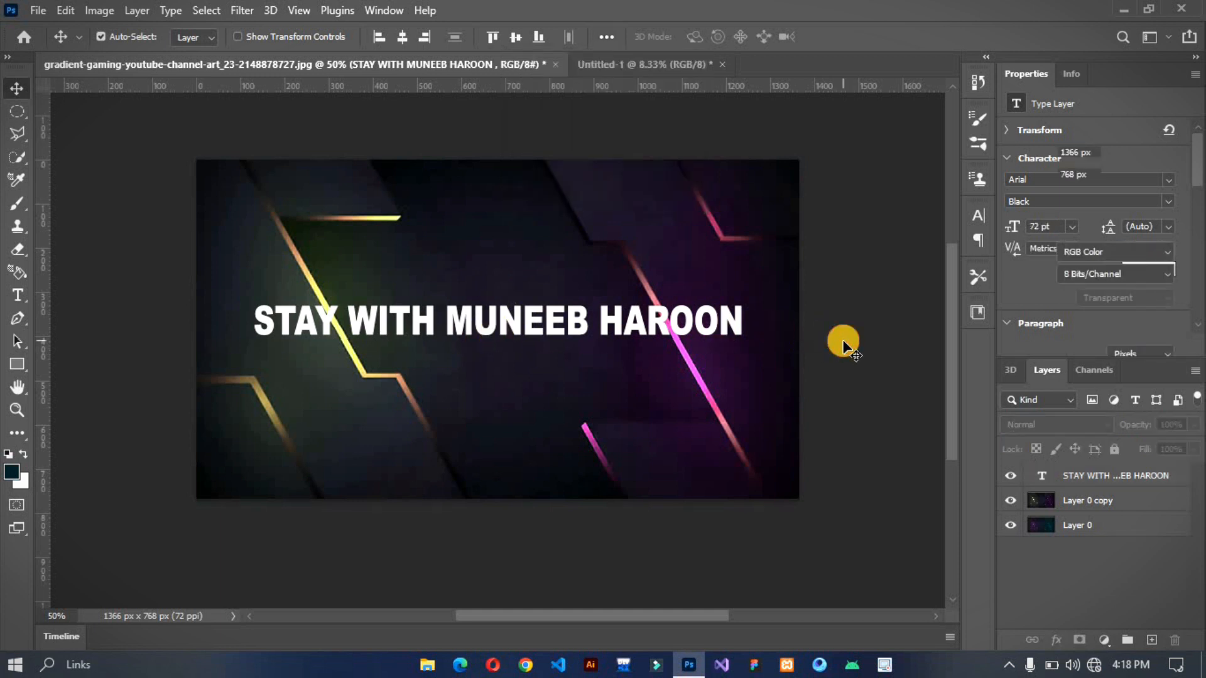
scroll(836, 285, "up", 1)
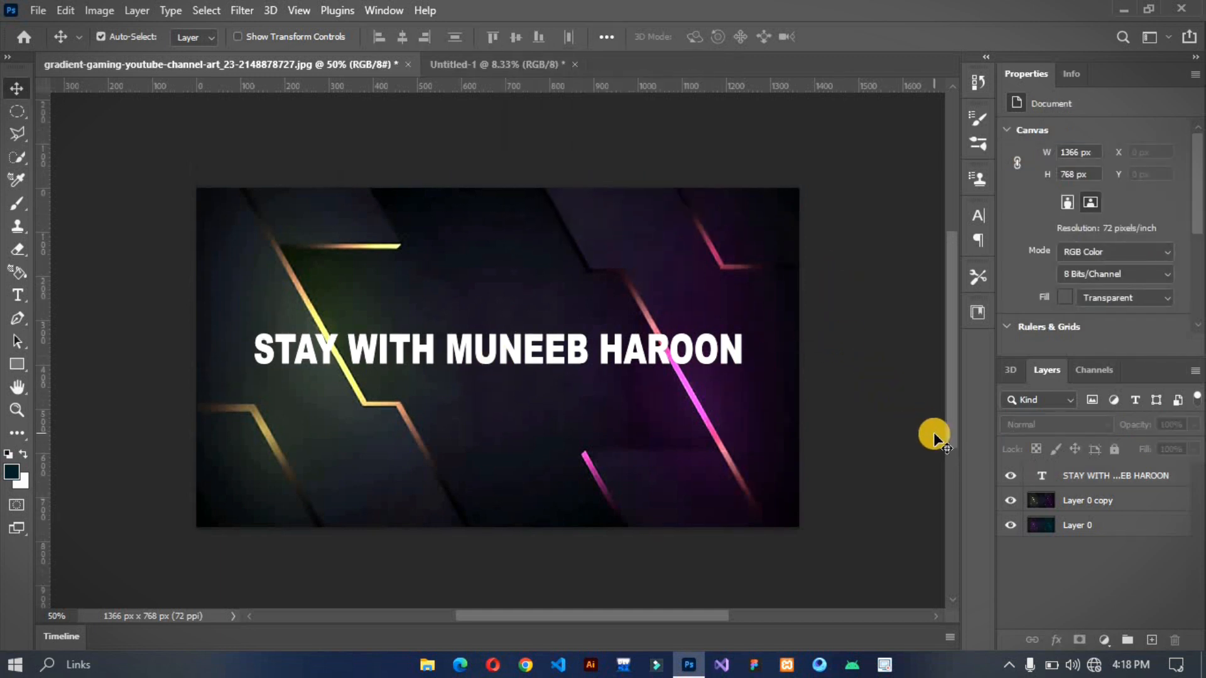